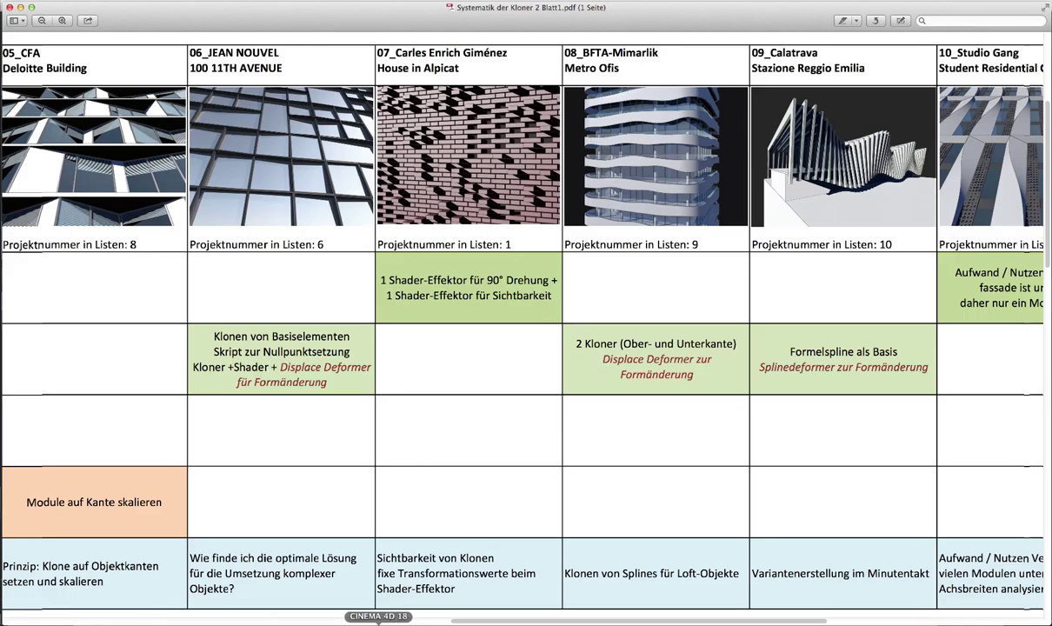
Step: Bring the Cinema 4D brick-wall scene to the front from the Dock
click(373, 622)
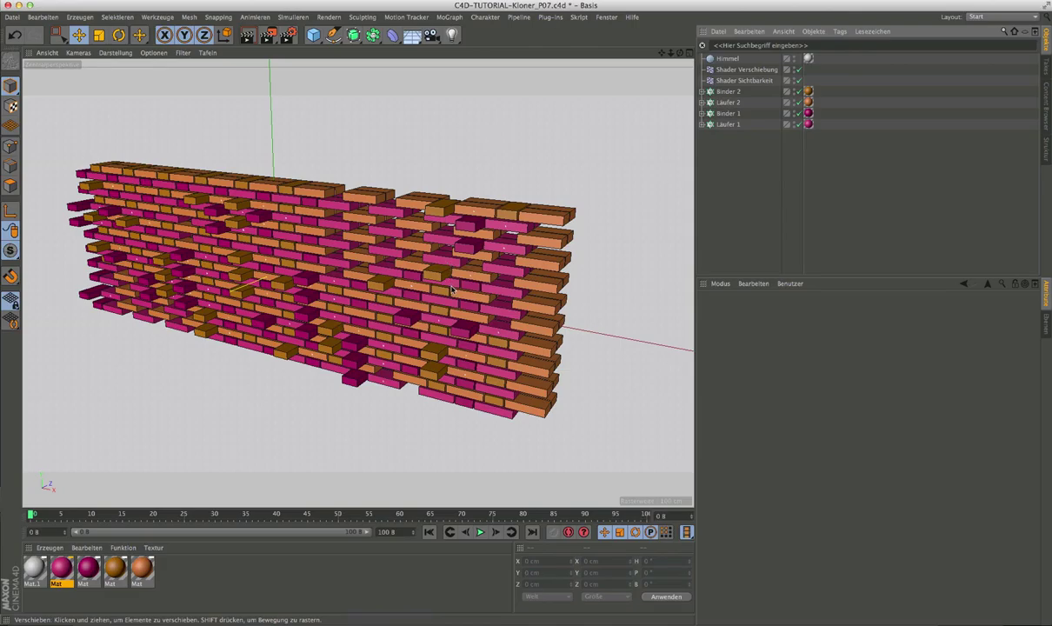
Step: Expand Läufer 1, Binder 1, Läufer 2 and Binder 2 to reveal their Null and Würfel children
alt+drag(405, 268, 390, 262)
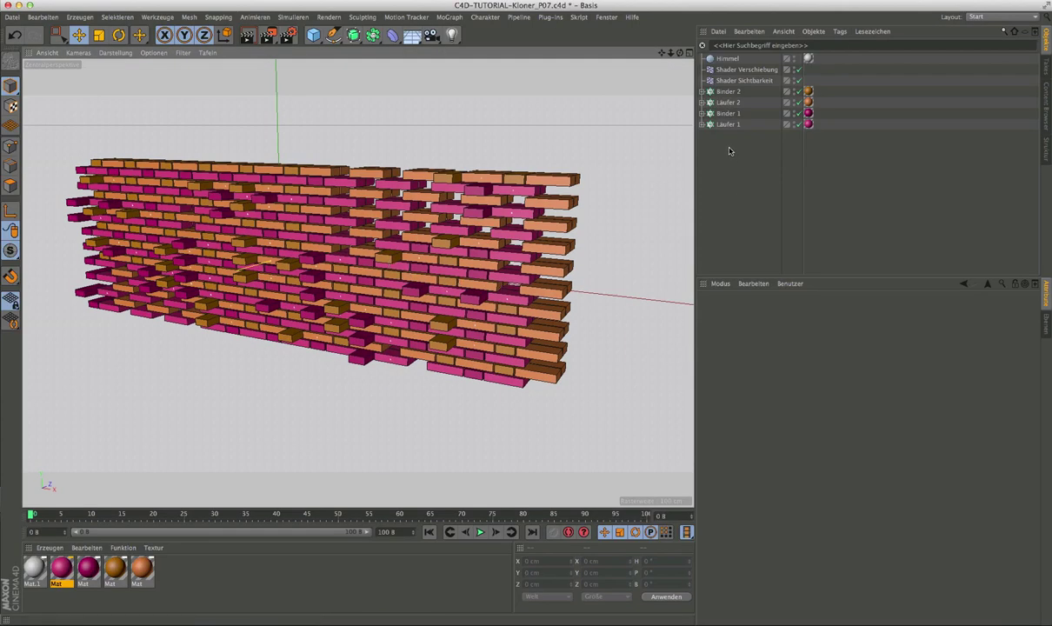
click(702, 124)
click(702, 113)
click(702, 103)
click(702, 91)
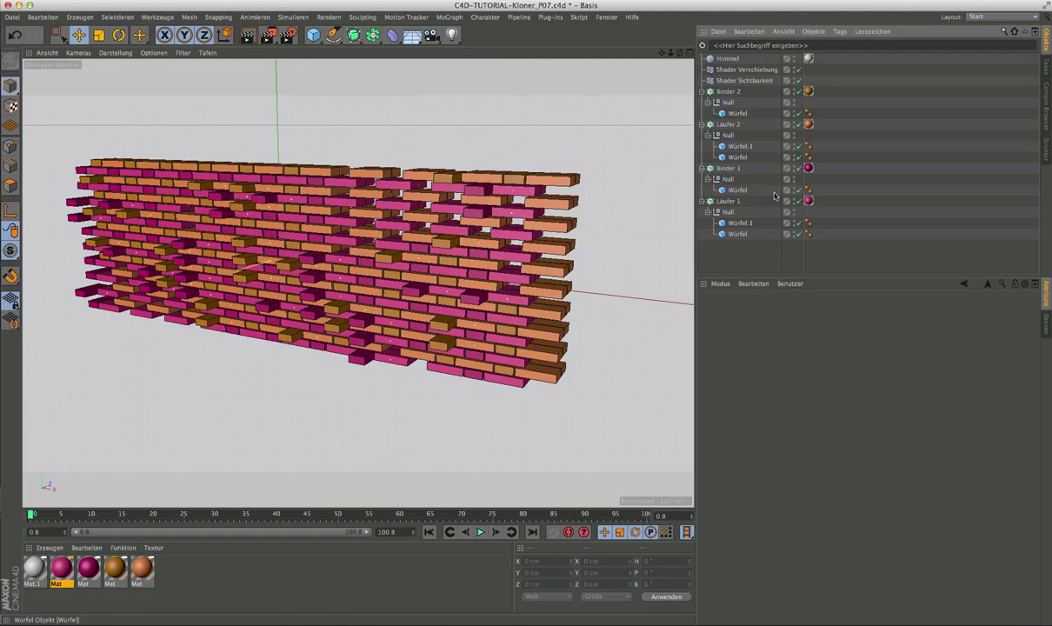
Step: Check each cloner's Effektoren tab for its shader effectors, then deselect everything
click(726, 201)
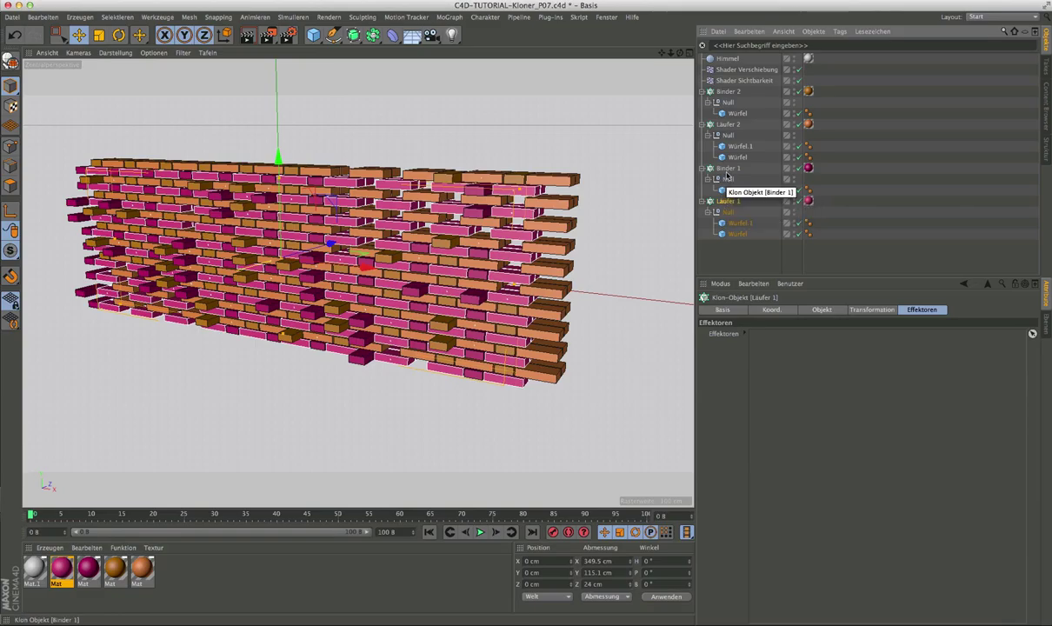
shift+click(728, 168)
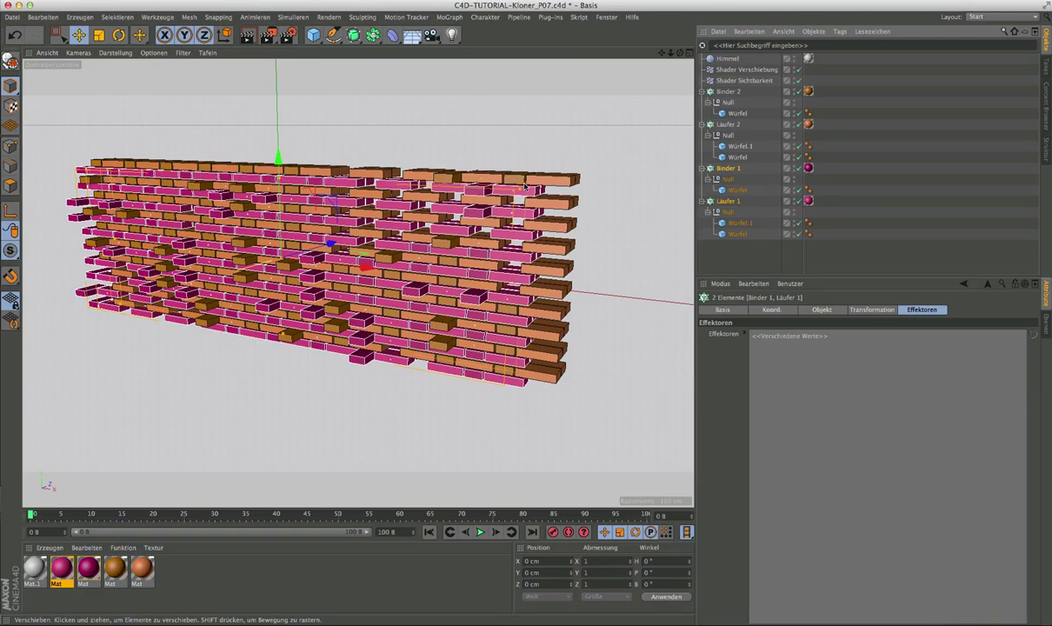
click(726, 124)
ctrl+click(728, 92)
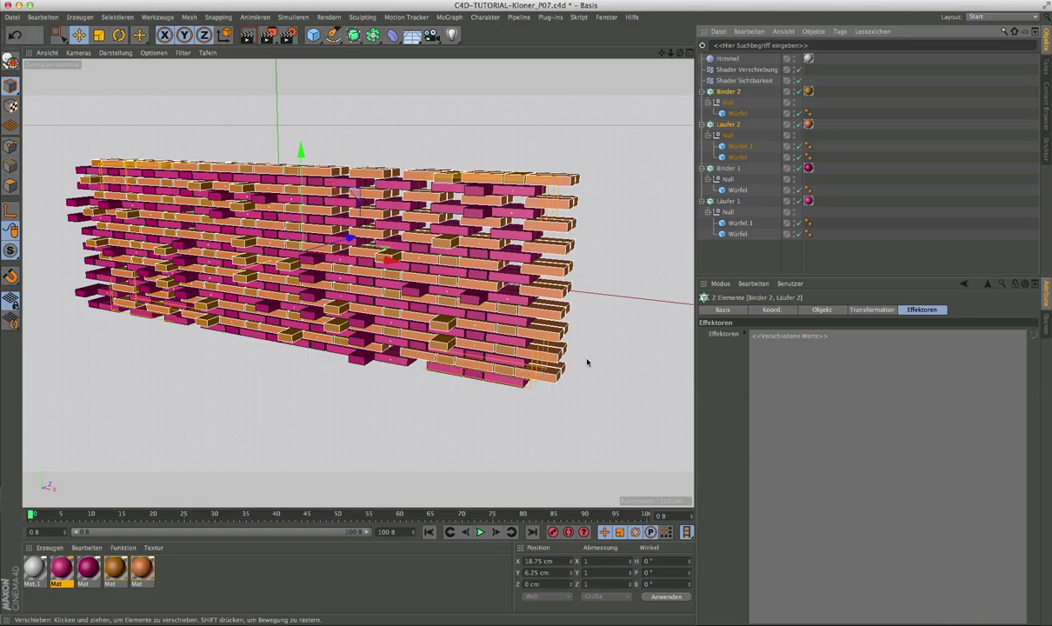
alt+drag(532, 357, 515, 367)
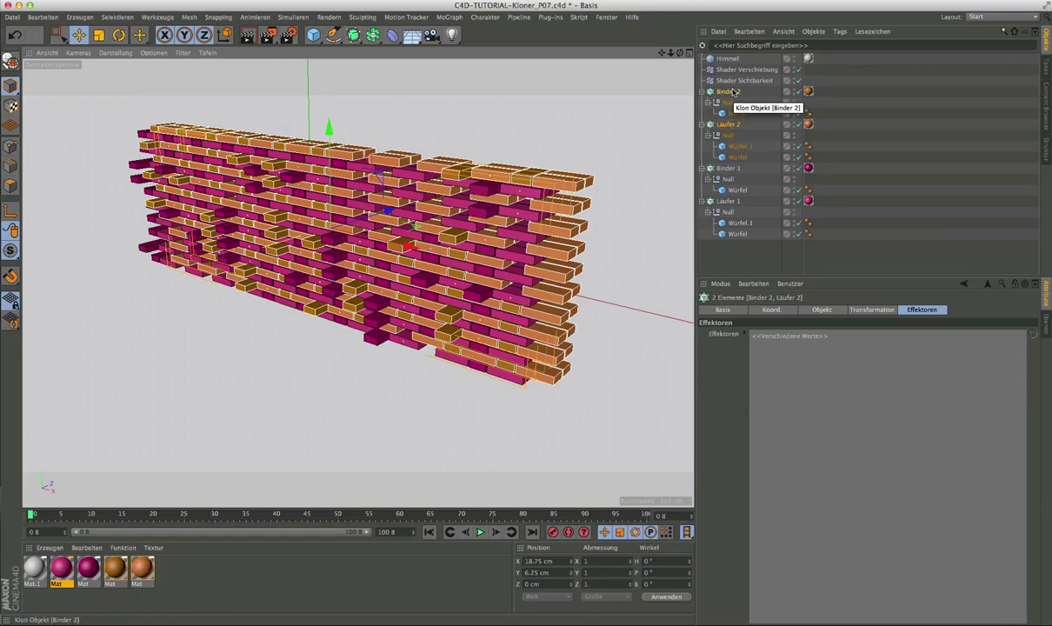
click(729, 203)
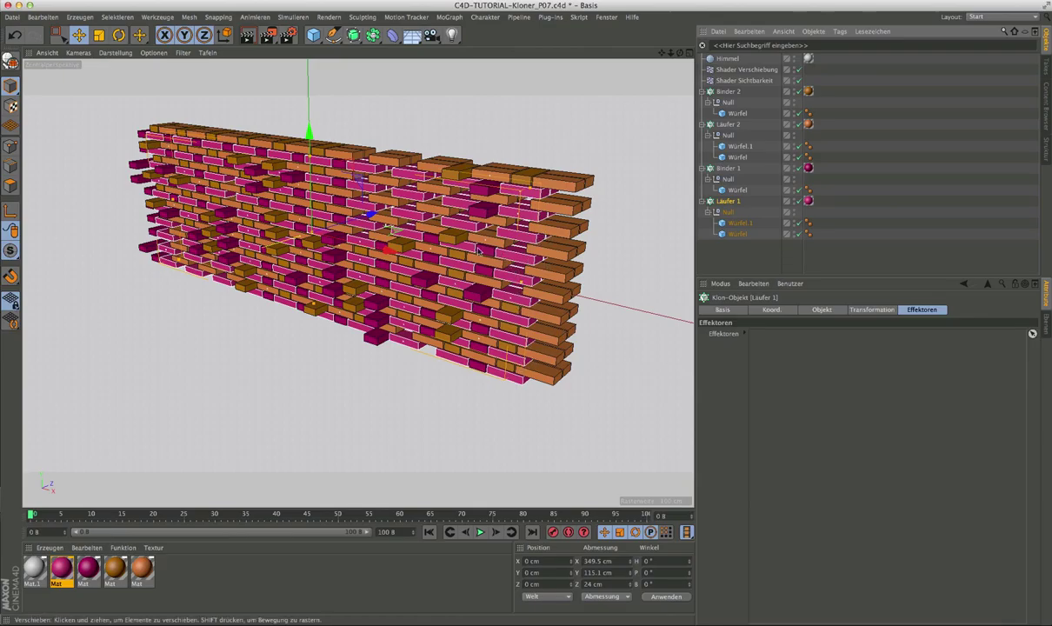
click(725, 170)
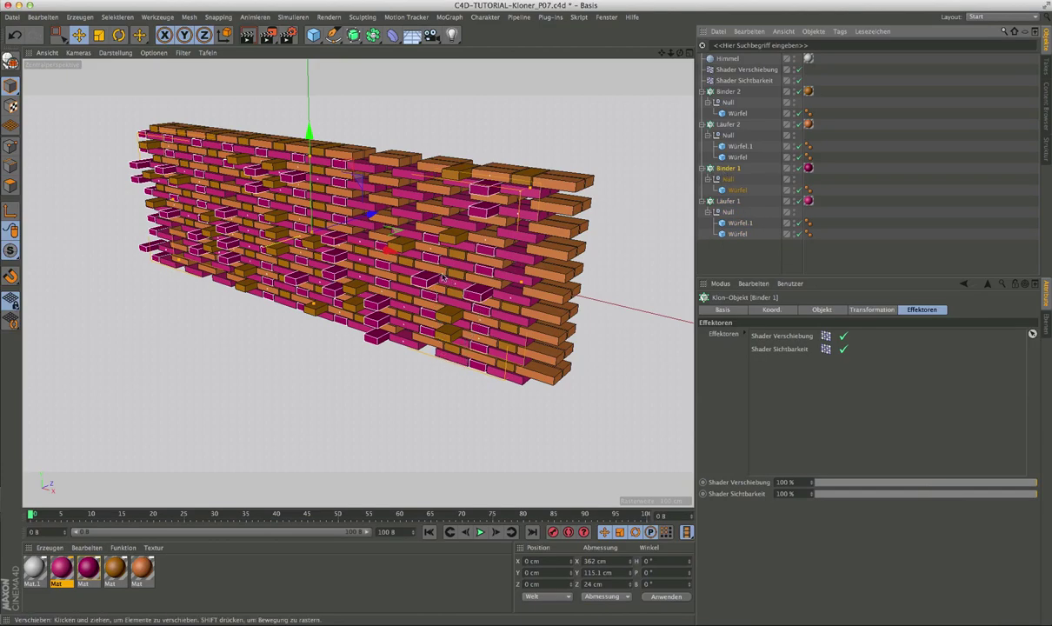
click(729, 127)
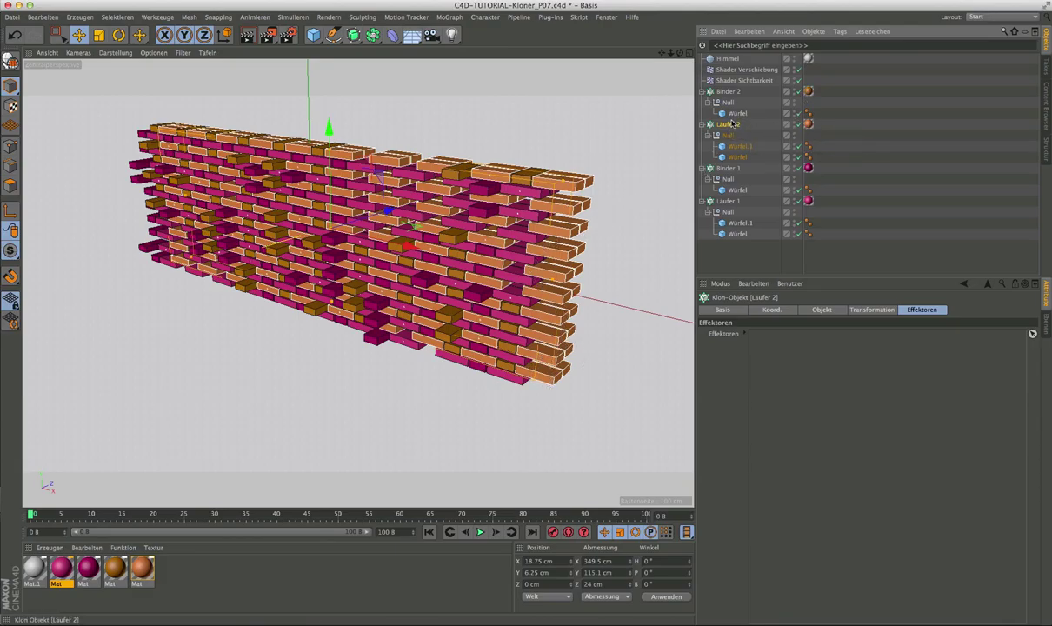
click(728, 92)
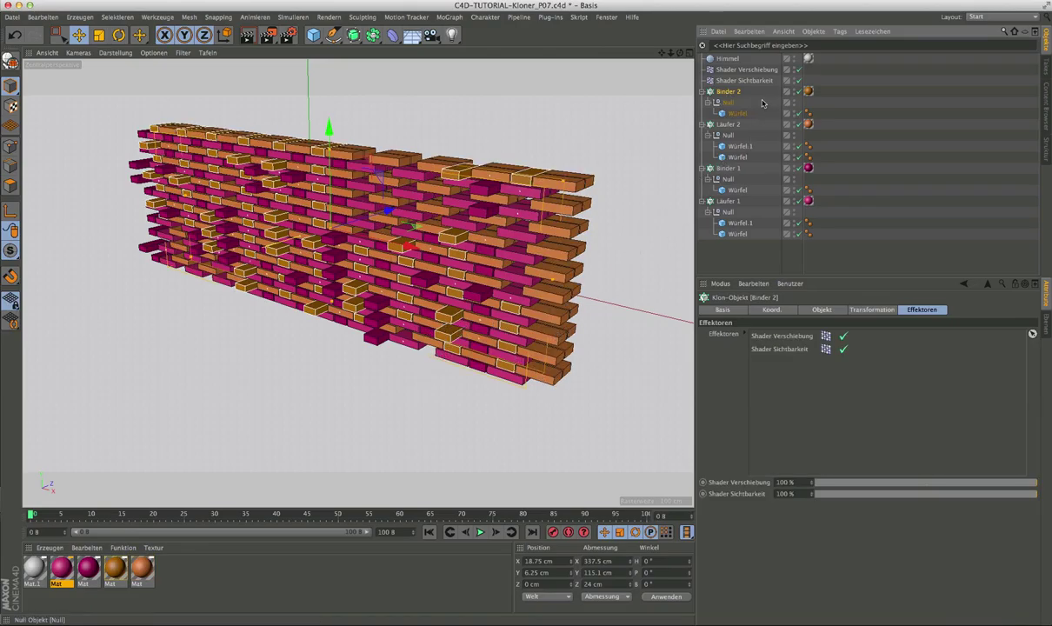
key(ctrl+shift+a)
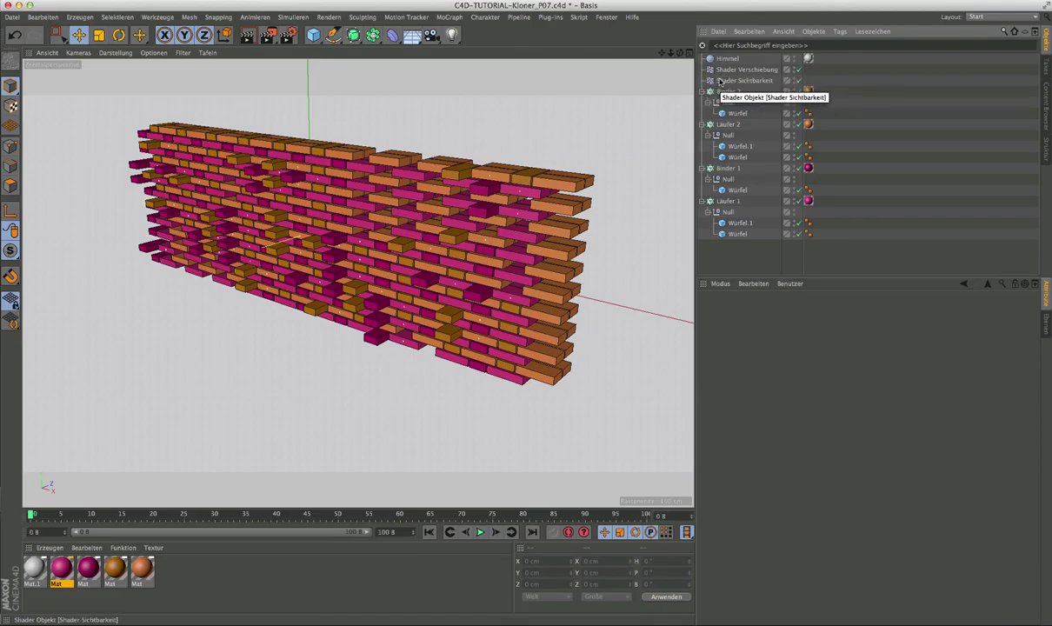
click(797, 80)
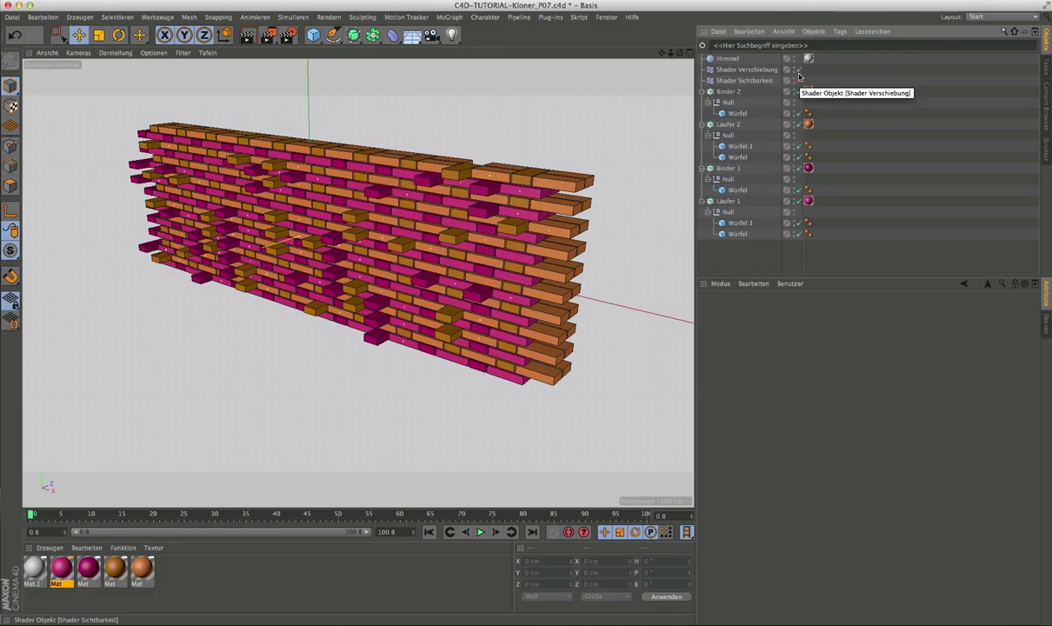
click(797, 80)
click(798, 71)
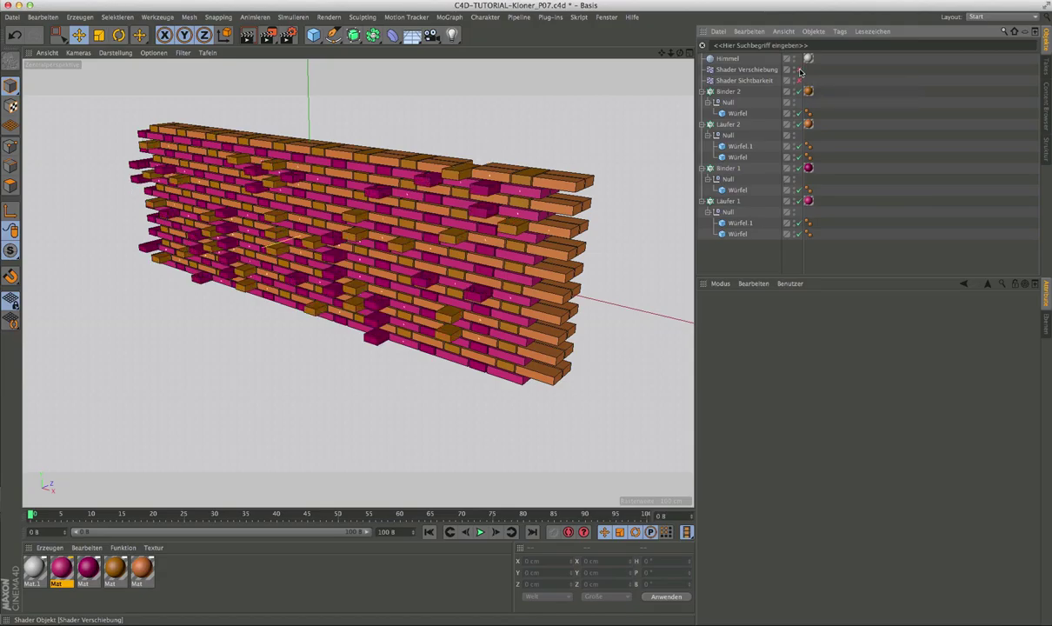
click(799, 70)
click(799, 70)
click(798, 70)
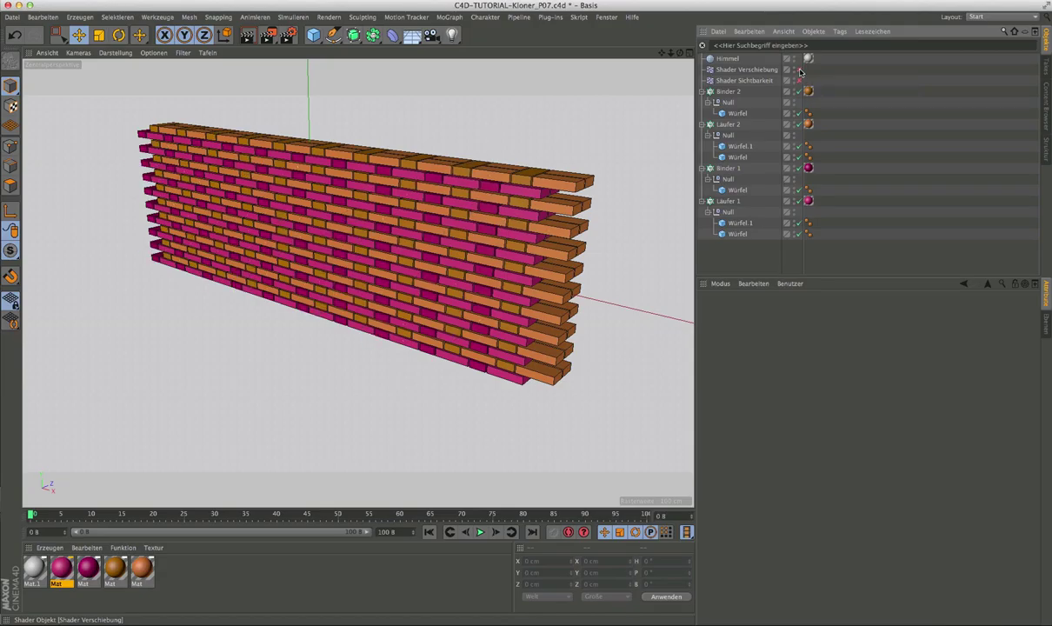
mouse_move(521, 235)
alt+mouse_down()
mouse_move(404, 230)
mouse_move(380, 218)
alt+mouse_up()
alt+right_drag(476, 213, 563, 236)
alt+drag(563, 236, 357, 284)
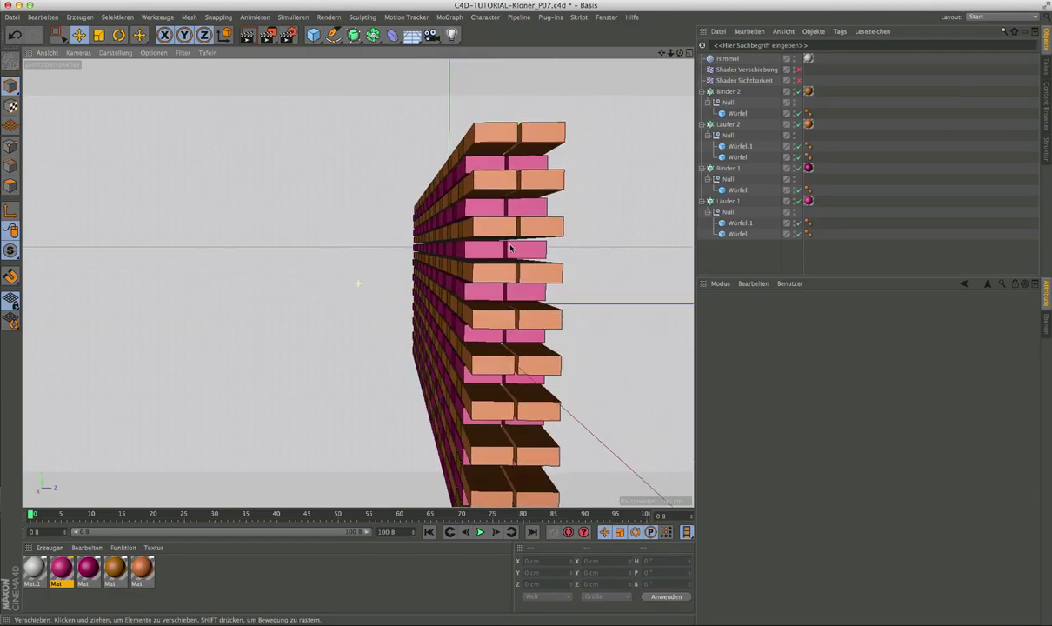
click(799, 70)
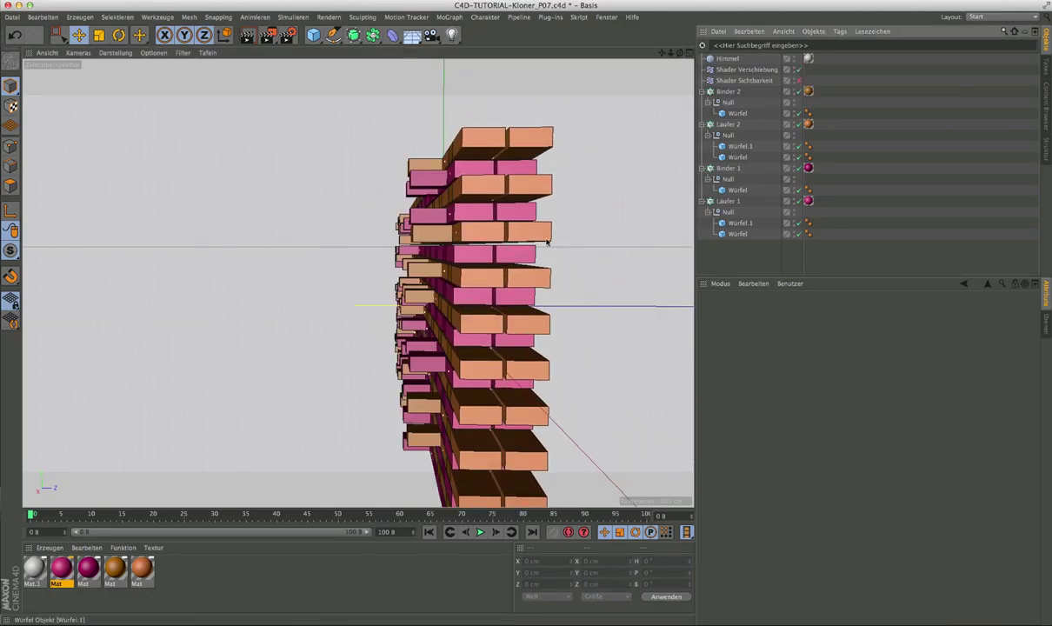
mouse_move(606, 205)
alt+mouse_down()
mouse_move(443, 207)
mouse_move(467, 212)
mouse_move(480, 252)
mouse_move(509, 256)
alt+mouse_up()
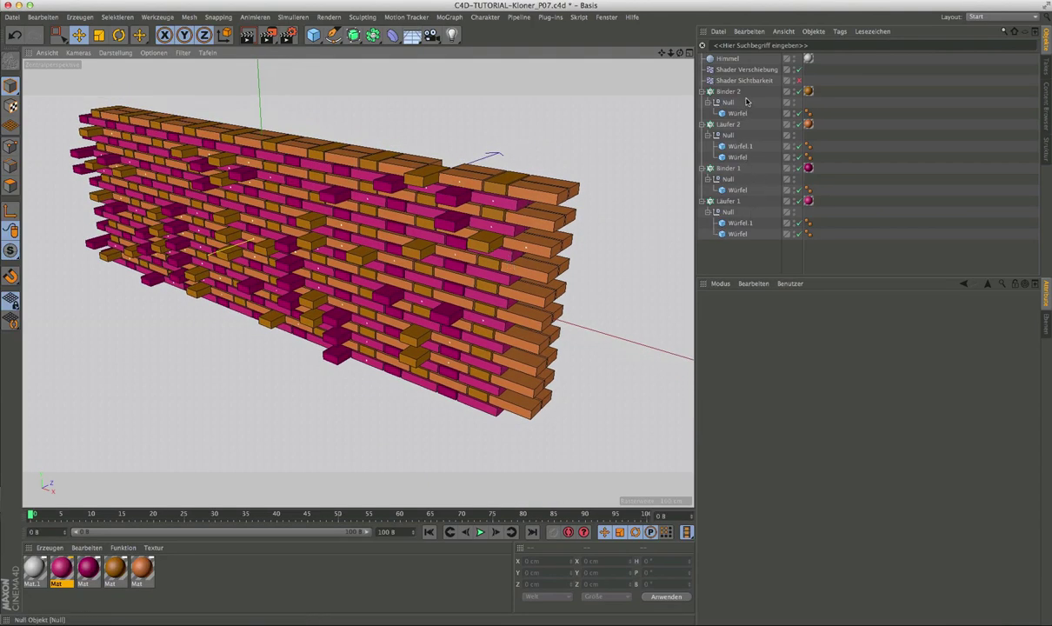
click(798, 81)
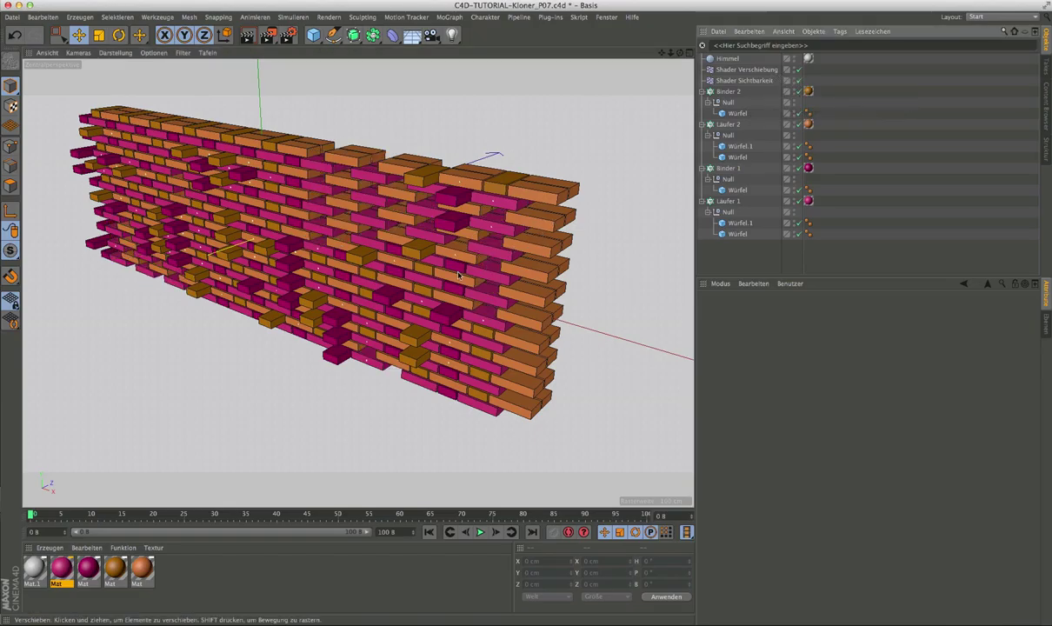
mouse_move(383, 283)
alt+mouse_down()
mouse_move(474, 263)
mouse_move(492, 280)
alt+mouse_up()
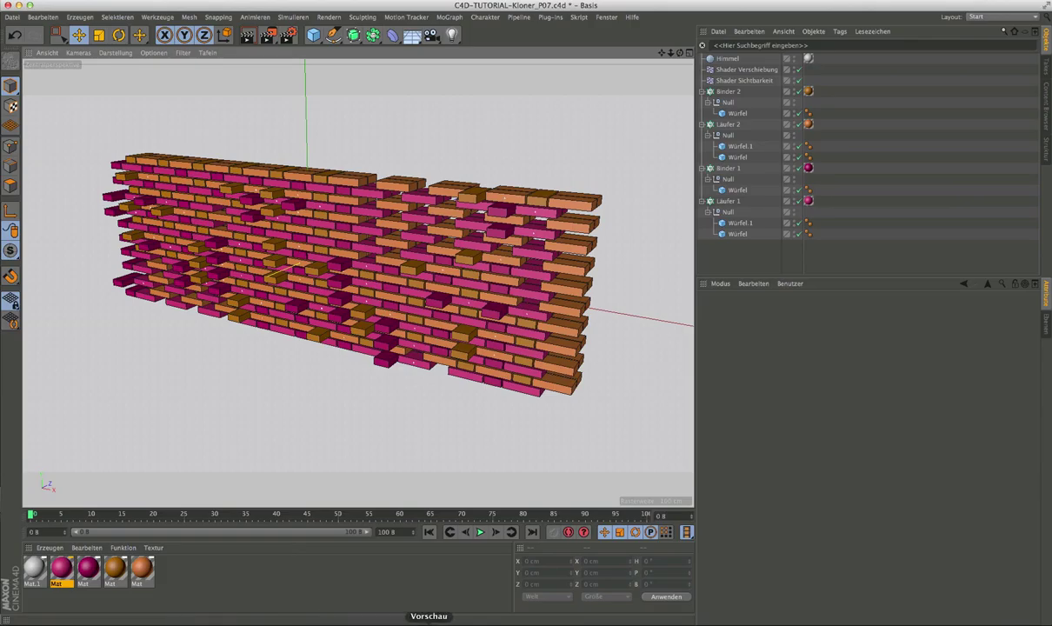
click(429, 623)
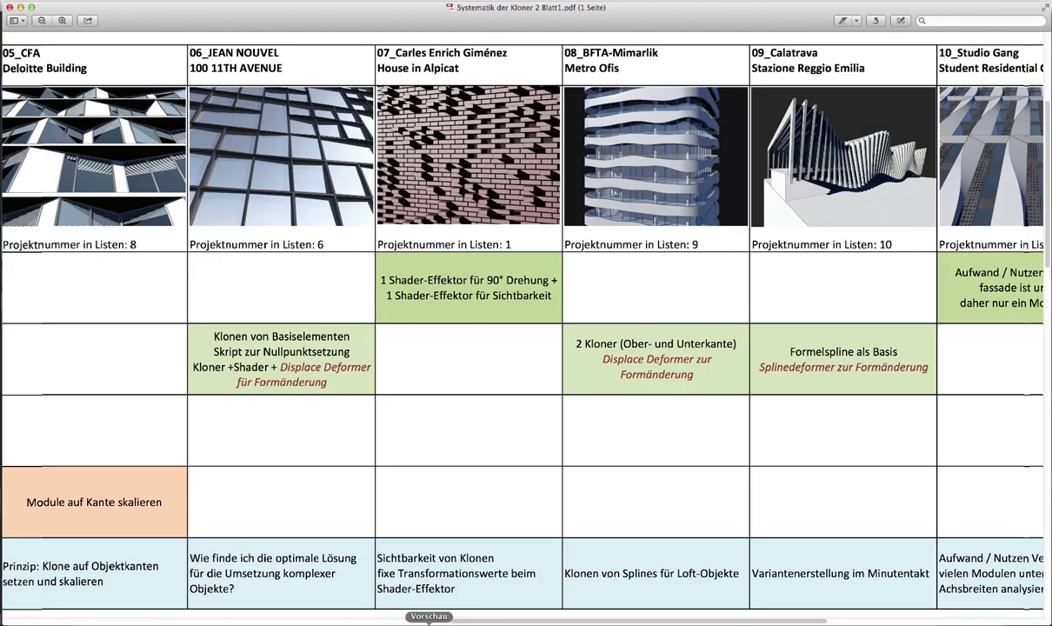
Step: Review the Flemish bond measurements in P07_Rasterberechnung.tif, then return to Cinema 4D
click(429, 619)
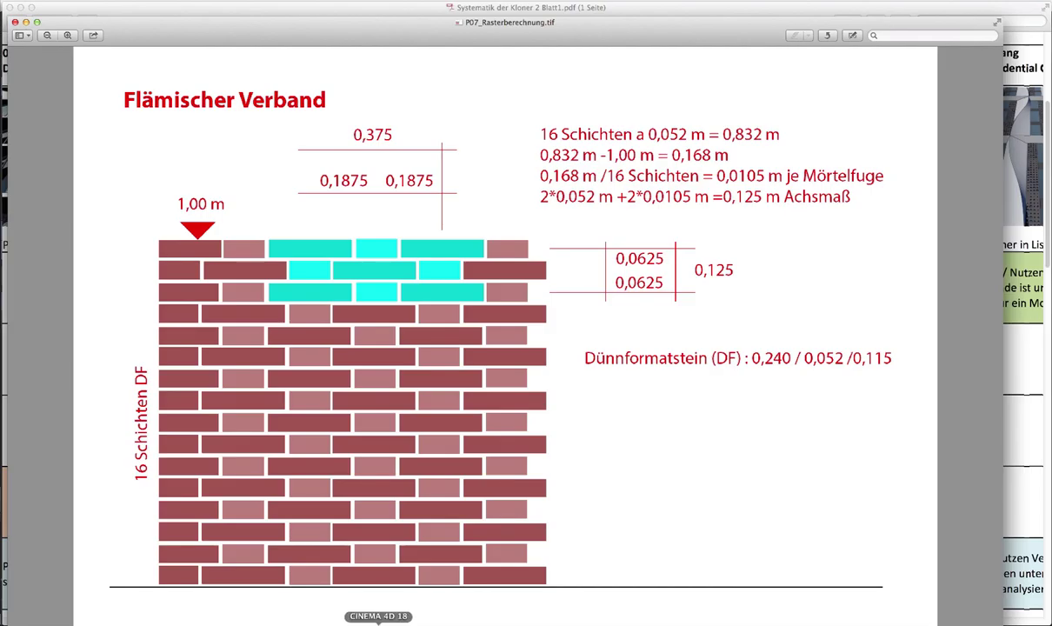
click(378, 622)
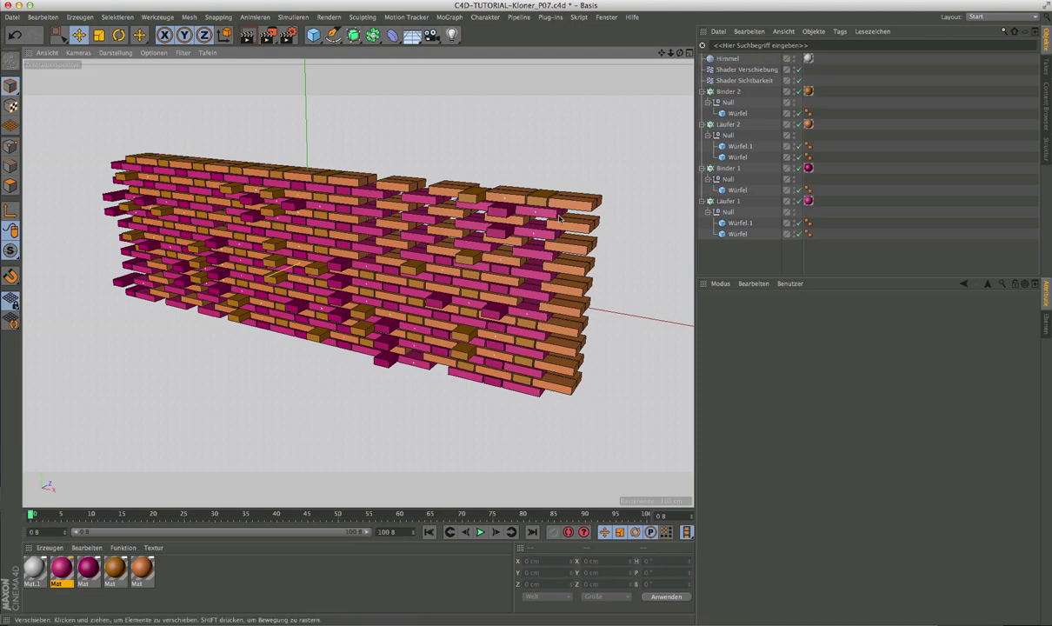
Step: In a new scene, create a cube sized 24 × 5.2 × 11.5 cm
key(ctrl+n)
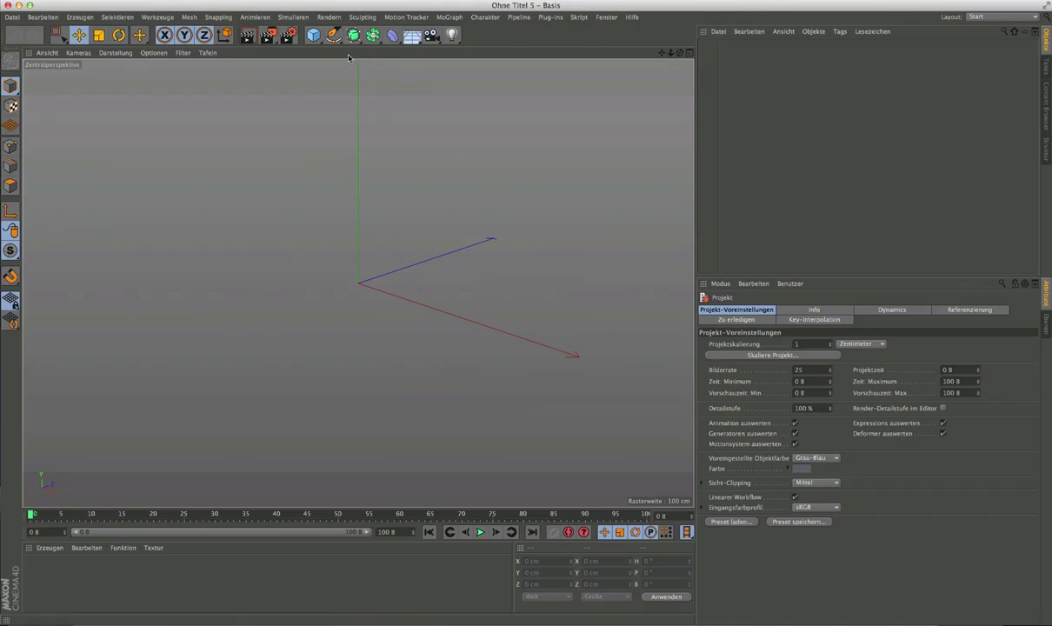
click(313, 34)
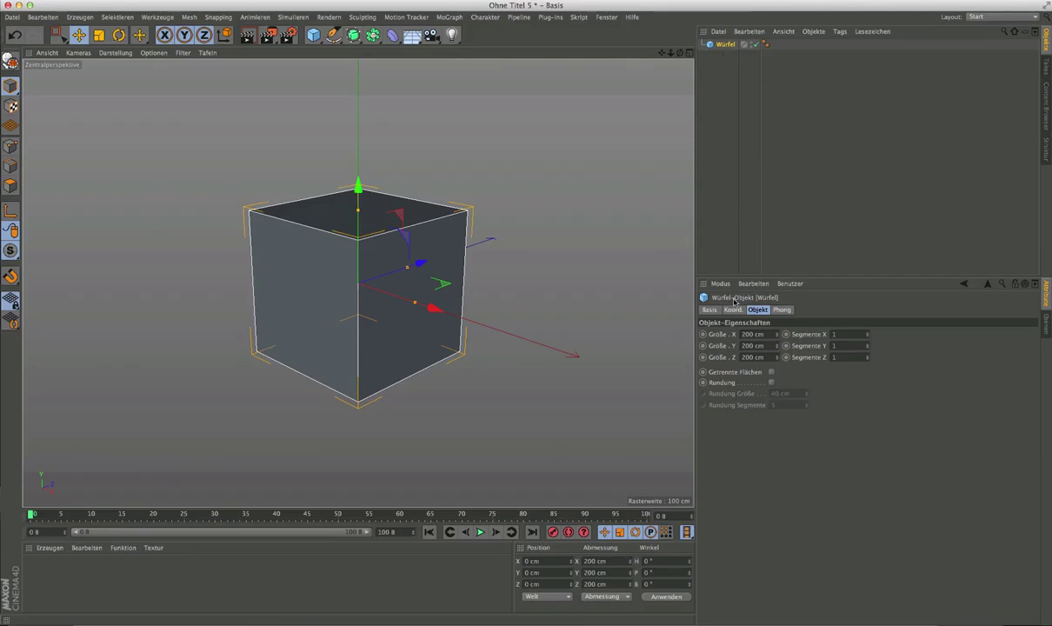
click(768, 335)
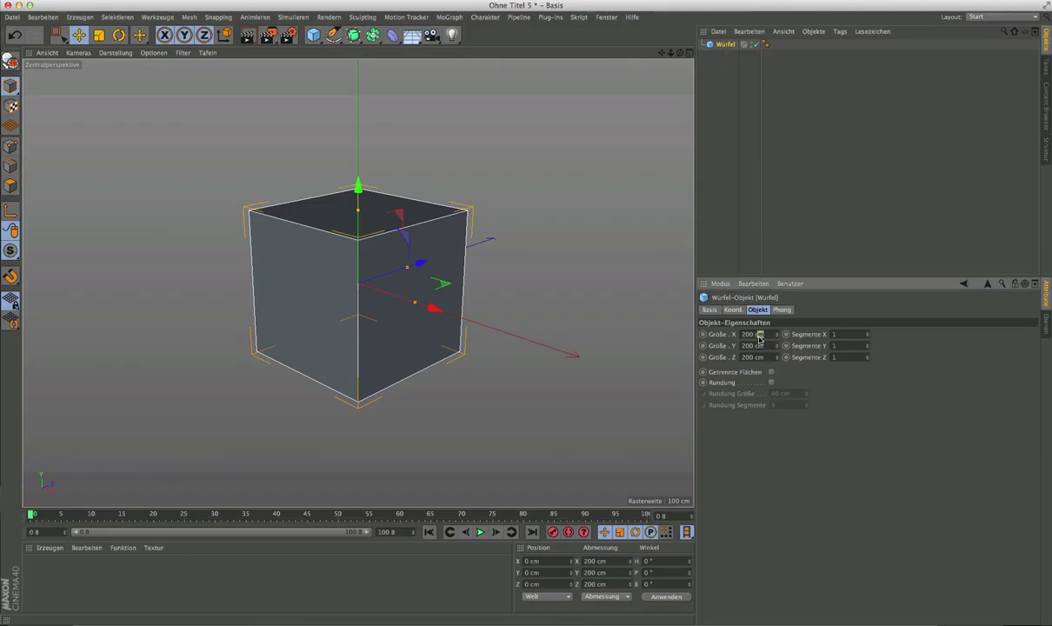
text(24)
key(Return)
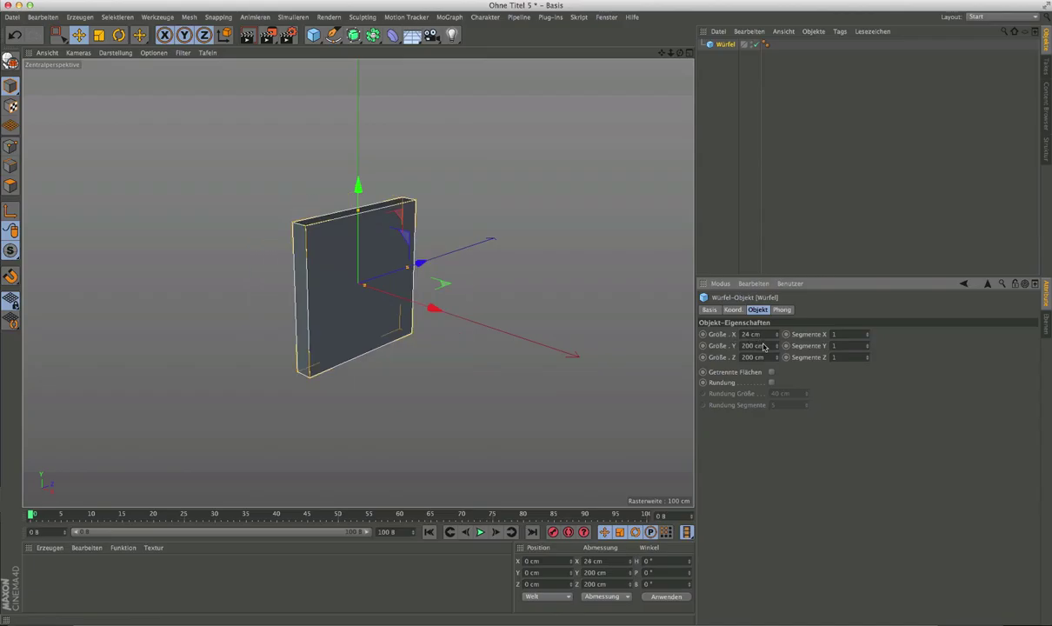
double_click(756, 346)
text(5.)
key(Tab)
text(1)
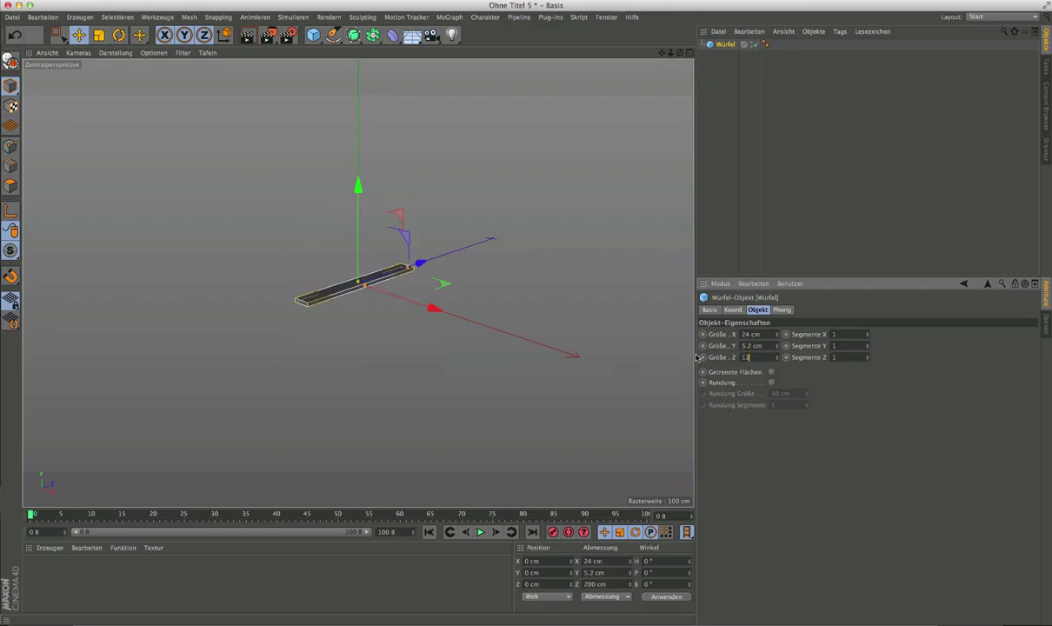
text(,5)
key(Return)
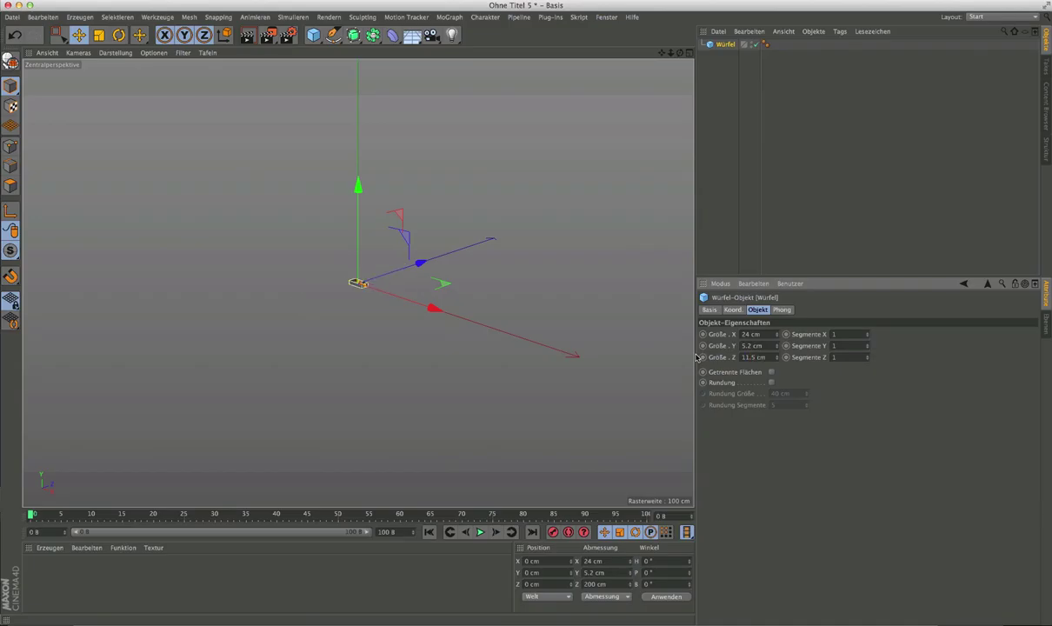
Step: Zoom in on the brick and duplicate it with copy and paste
scroll(356, 283, up, 2)
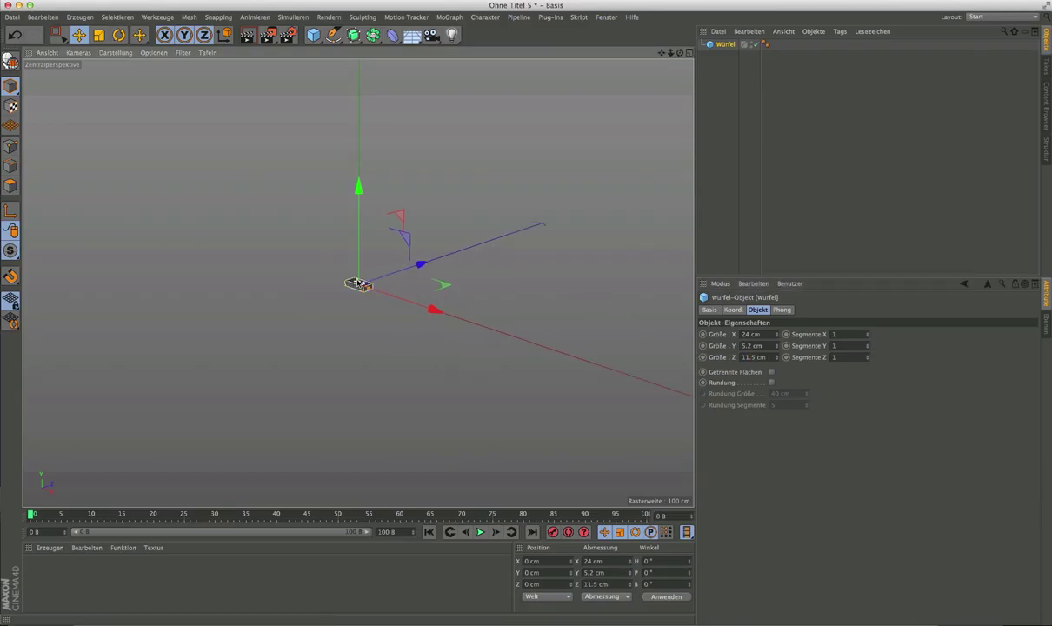
scroll(357, 283, up, 4)
scroll(356, 282, up, 2)
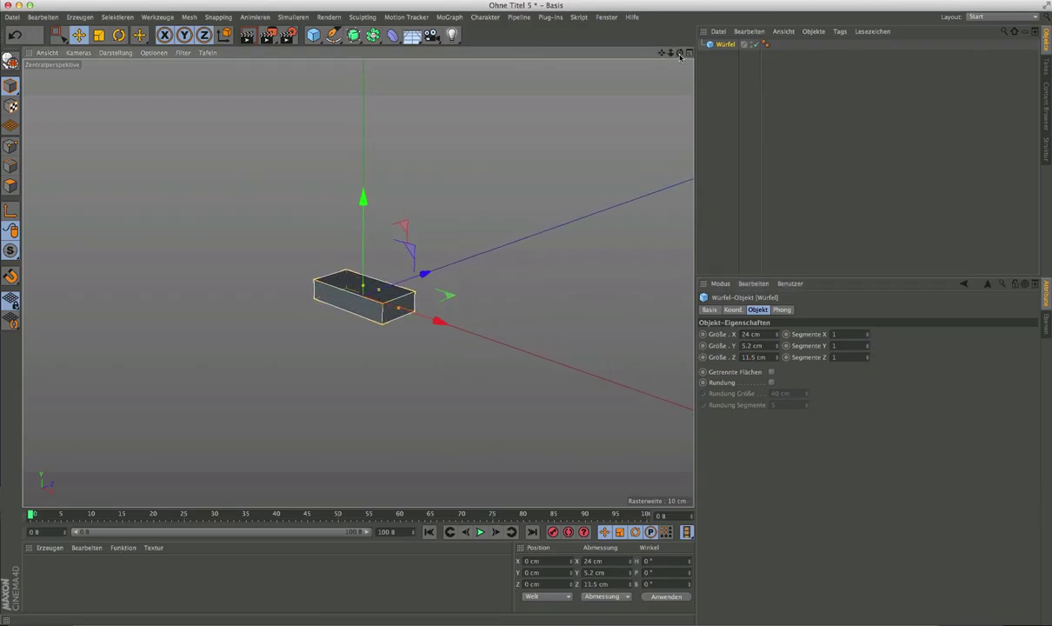
scroll(357, 284, up, 1)
scroll(357, 283, up, 1)
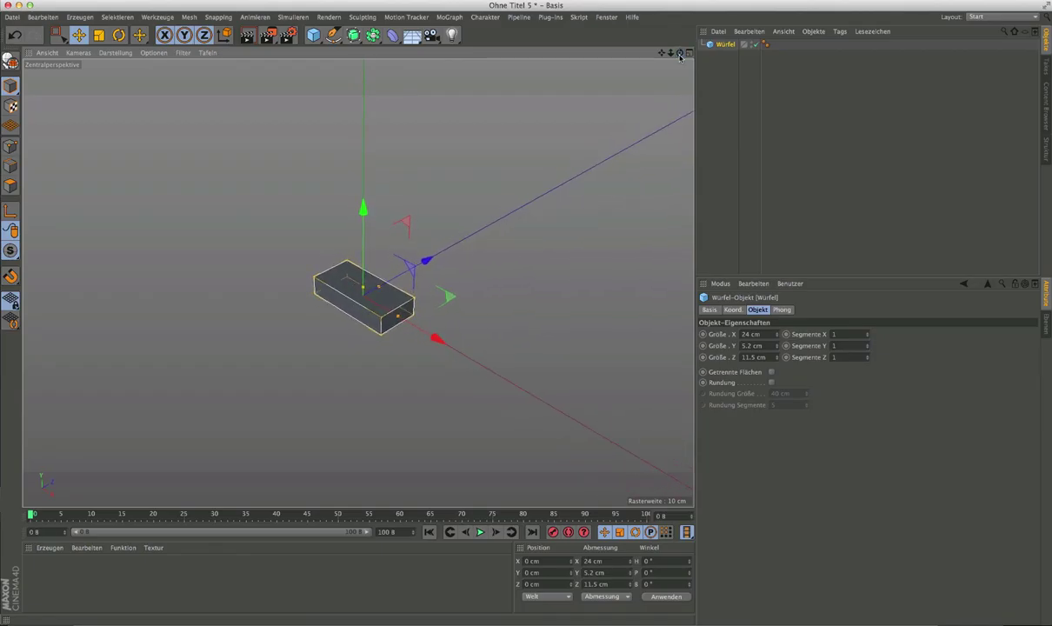
click(783, 2)
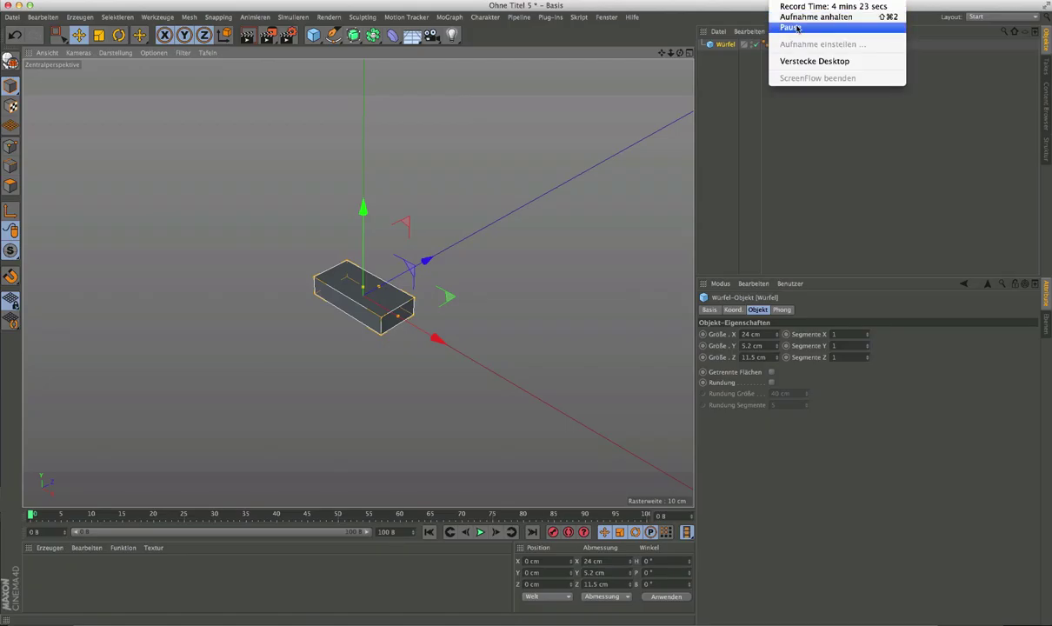
click(795, 28)
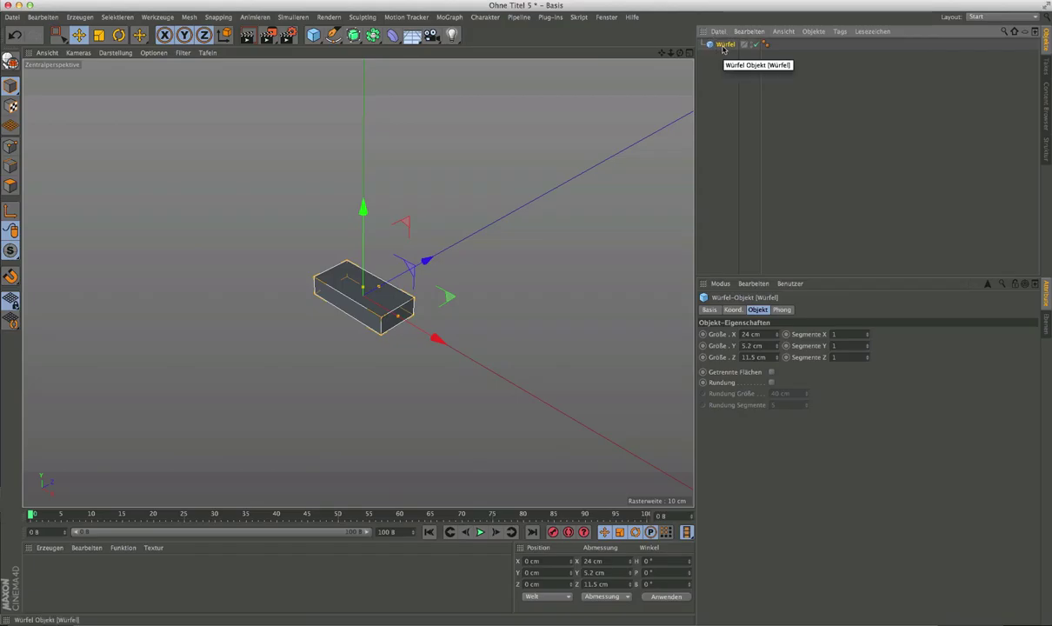
key(ctrl+c)
key(ctrl+v)
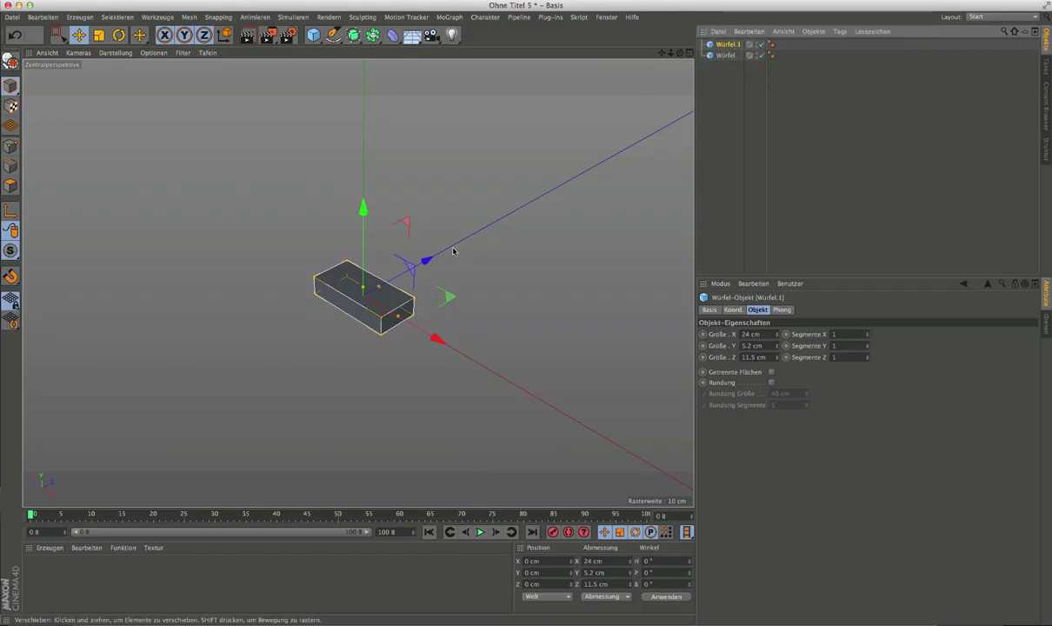
Step: Position the brick copy at Z 12.5 cm beside the original
drag(425, 262, 458, 247)
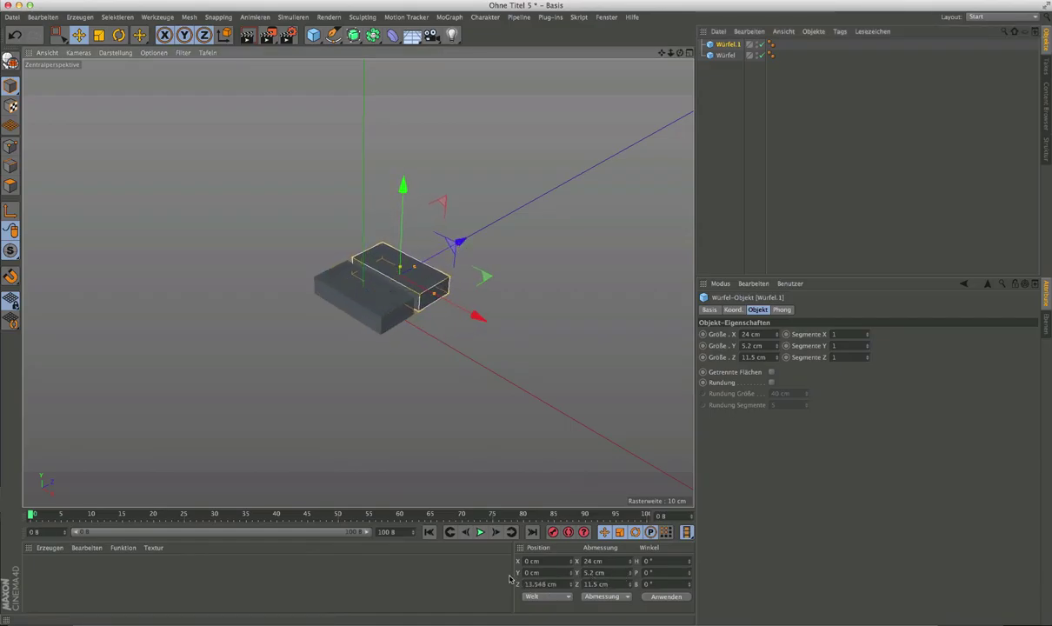
click(548, 584)
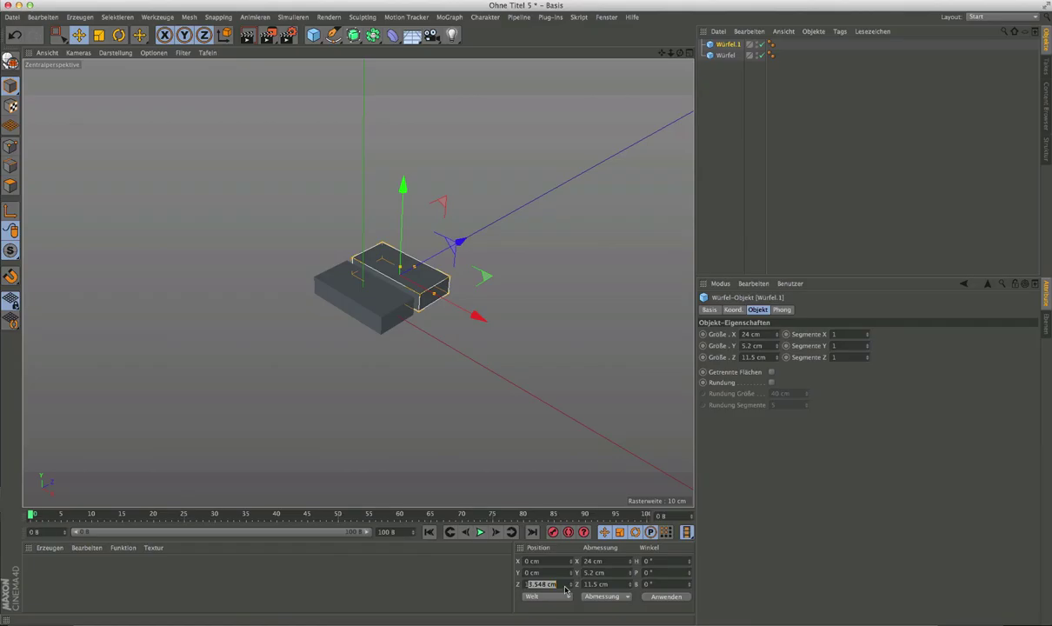
text(12.5)
key(Return)
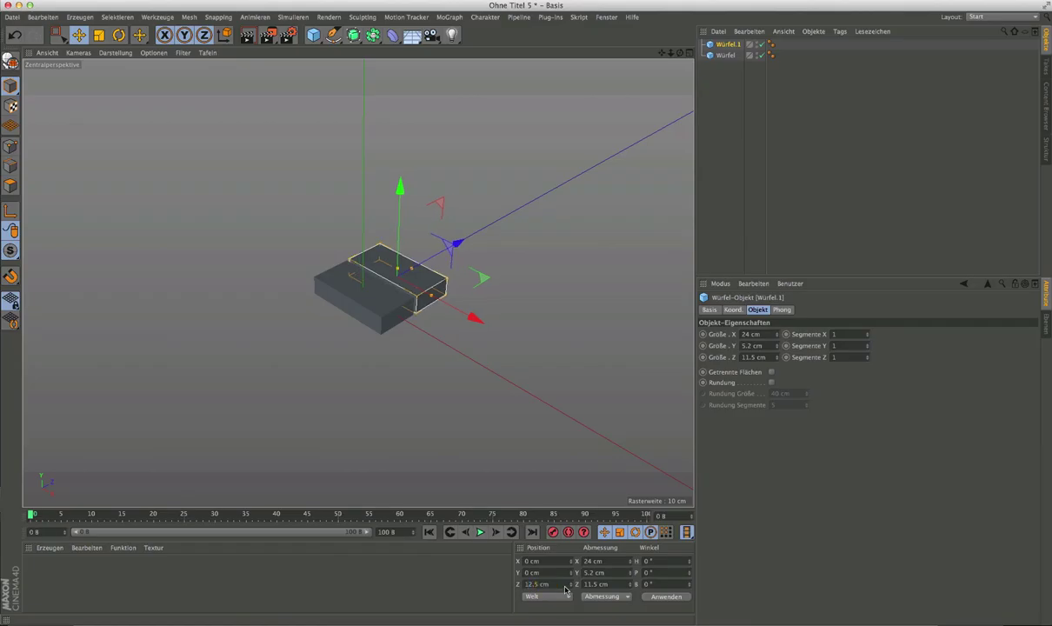
mouse_move(409, 328)
alt+mouse_down()
mouse_move(322, 326)
mouse_move(360, 349)
mouse_move(339, 295)
mouse_move(425, 301)
alt+mouse_up()
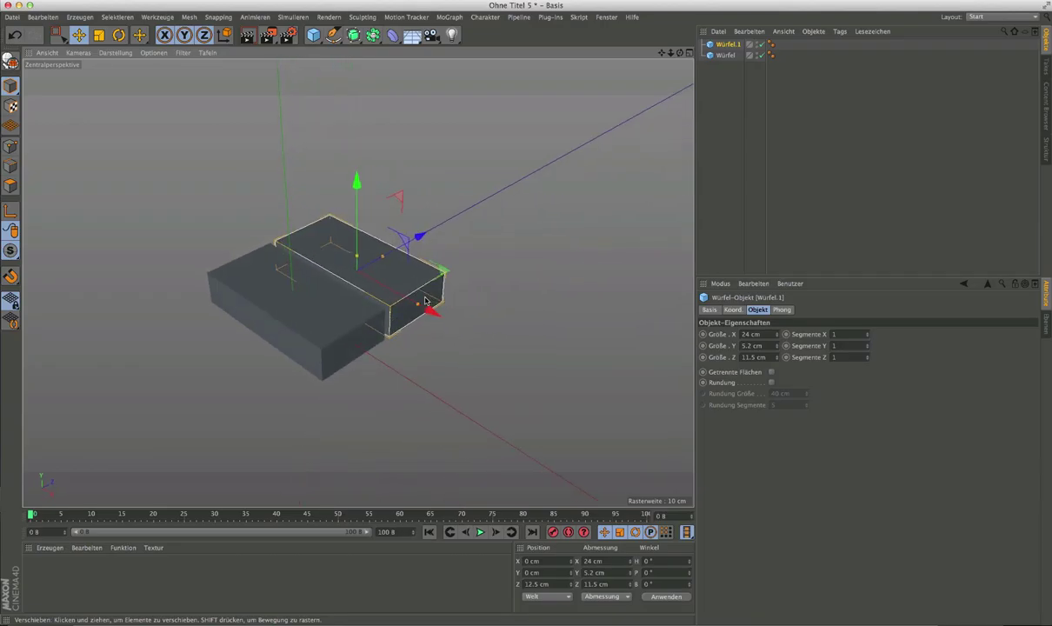
scroll(425, 301, down, 3)
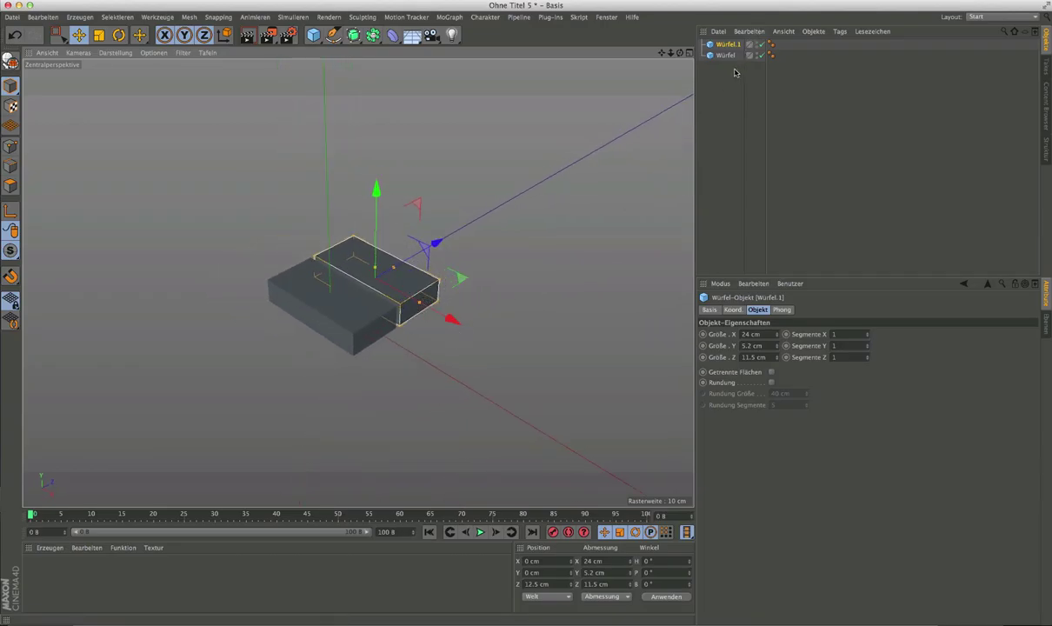
Step: Group both bricks under a Null with Alt+G and move the group to Z 0
key(ctrl+a)
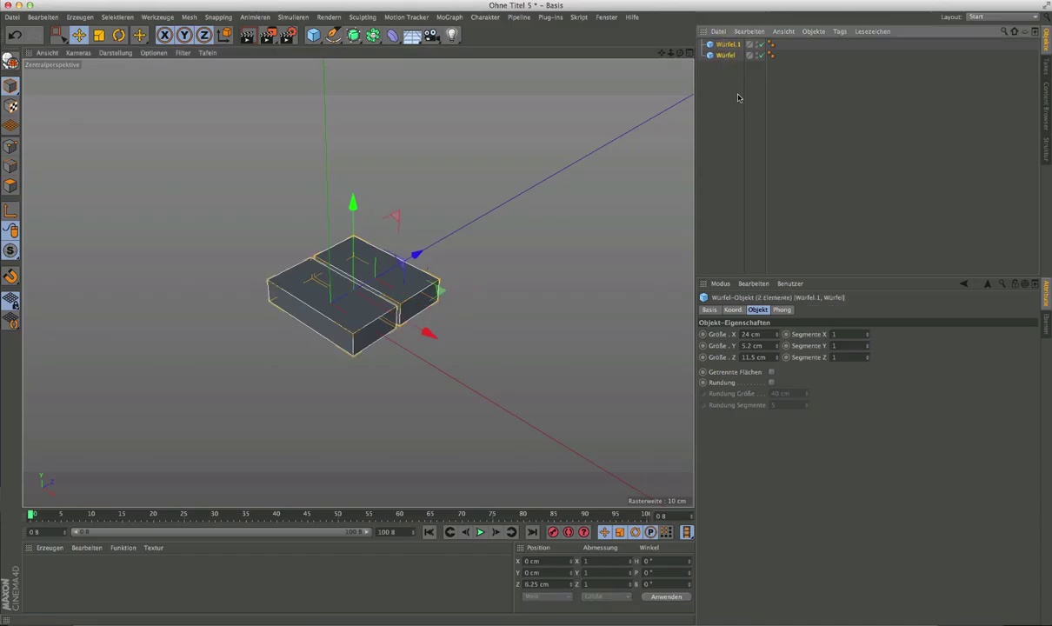
key(alt+g)
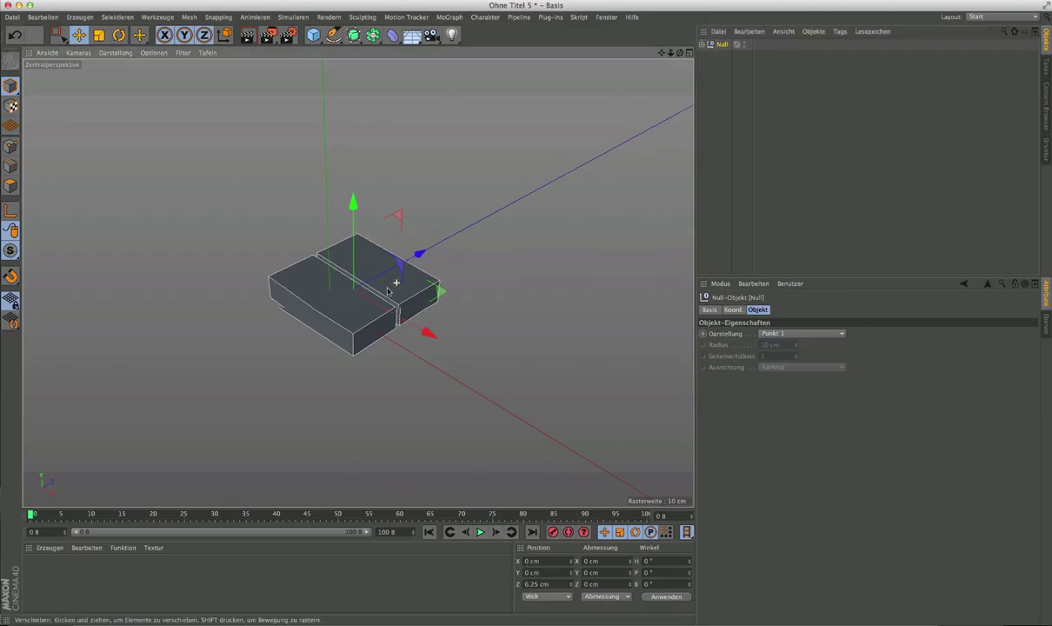
mouse_move(396, 285)
alt+mouse_down()
mouse_move(343, 284)
mouse_move(375, 314)
alt+mouse_up()
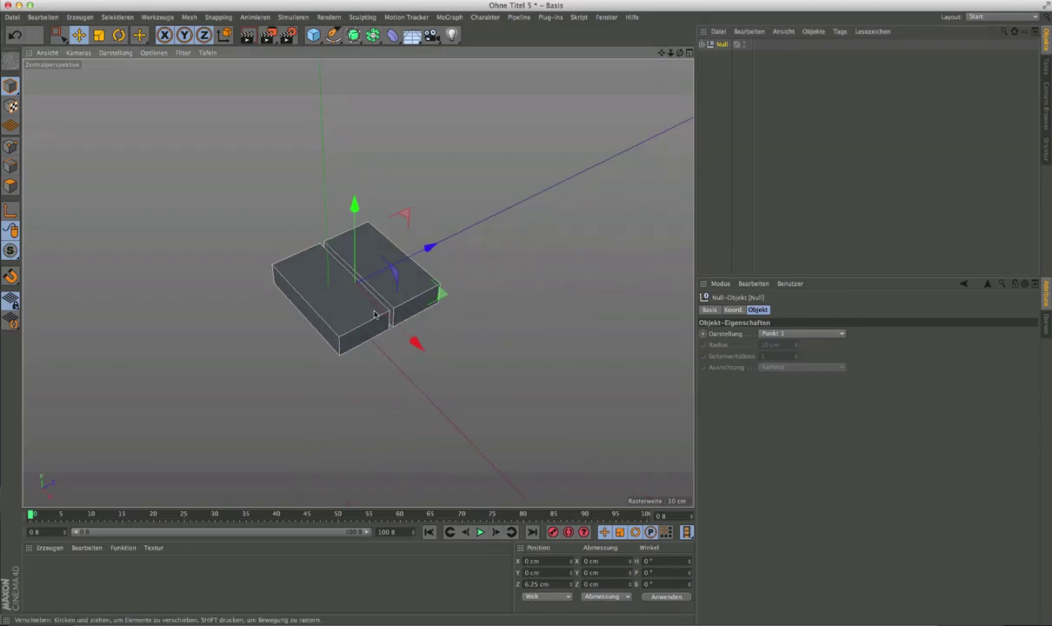
double_click(532, 584)
text(0)
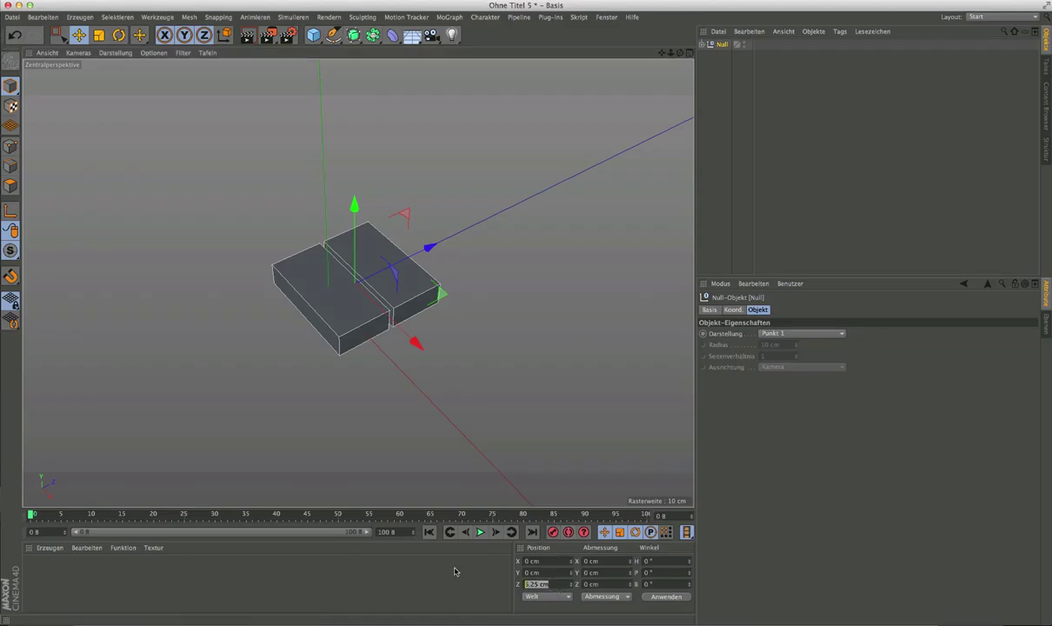
key(Return)
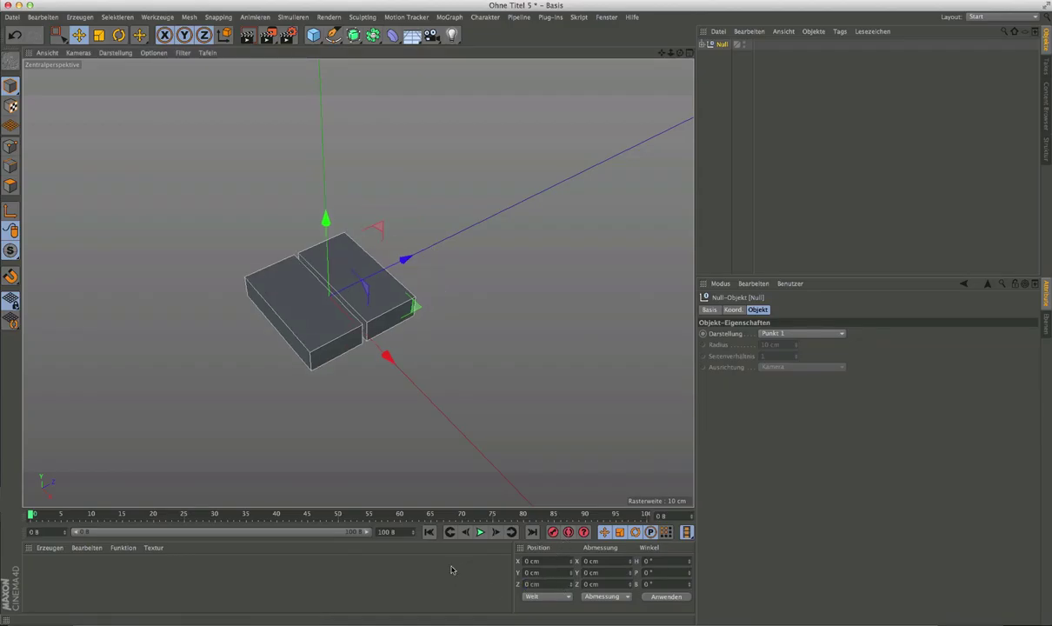
mouse_move(387, 356)
alt+mouse_down()
mouse_move(272, 301)
mouse_move(403, 331)
mouse_move(372, 299)
mouse_move(378, 307)
mouse_move(373, 280)
alt+mouse_up()
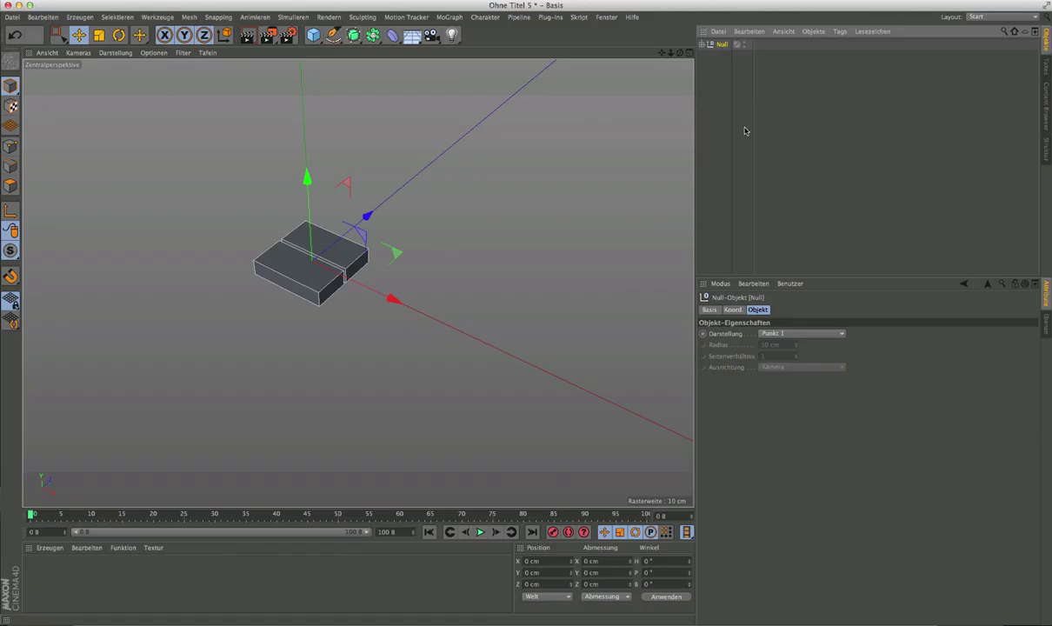
Step: Duplicate the brick pair group as Null.1 and delete one of its two bricks
key(ctrl+c)
key(ctrl+v)
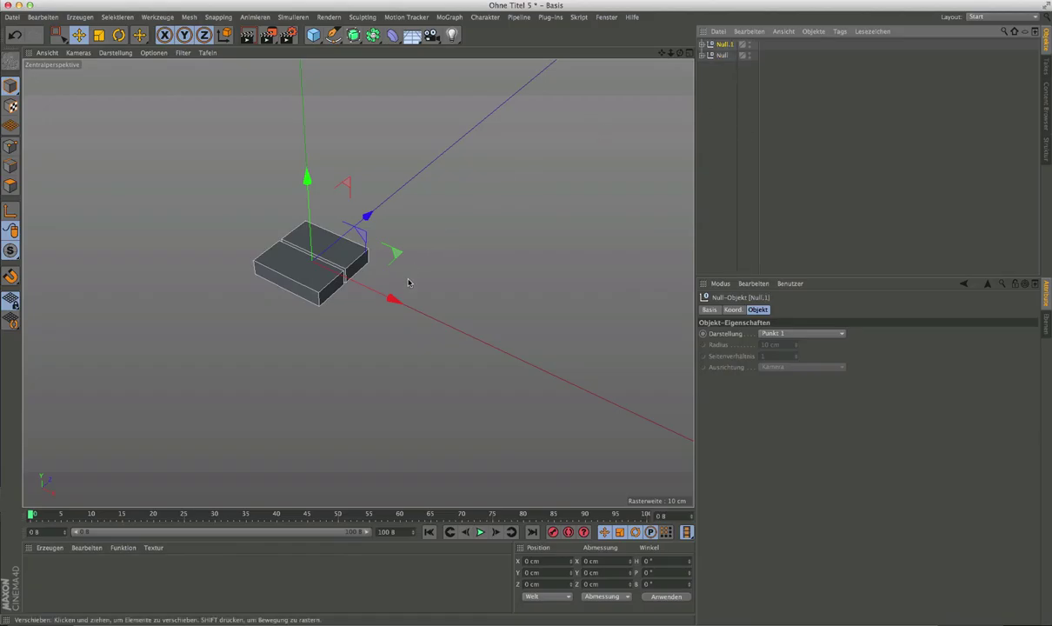
click(700, 44)
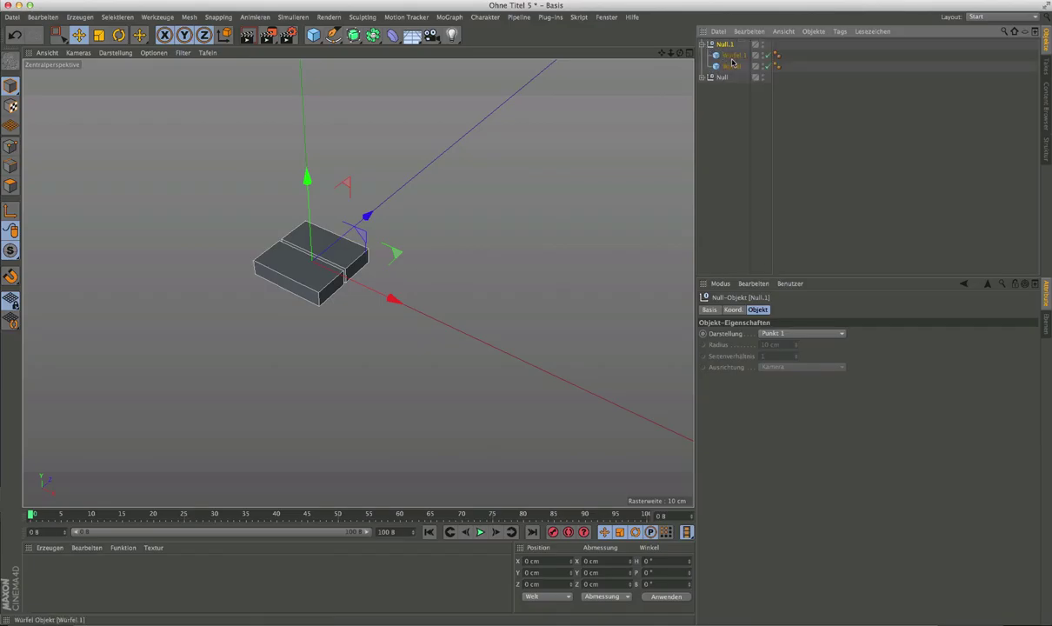
click(731, 66)
key(Delete)
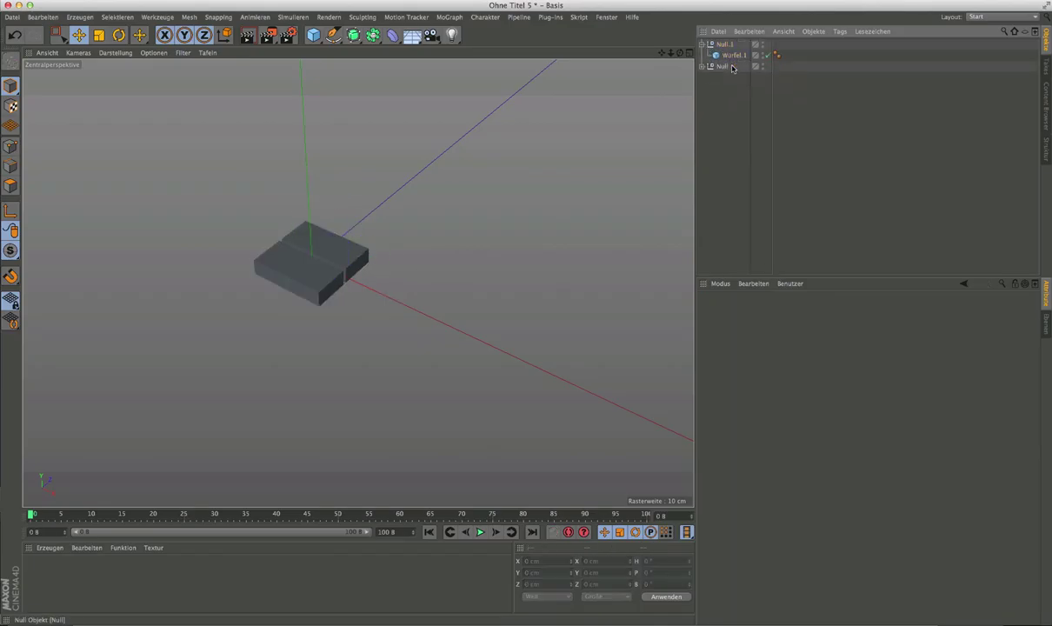
click(730, 55)
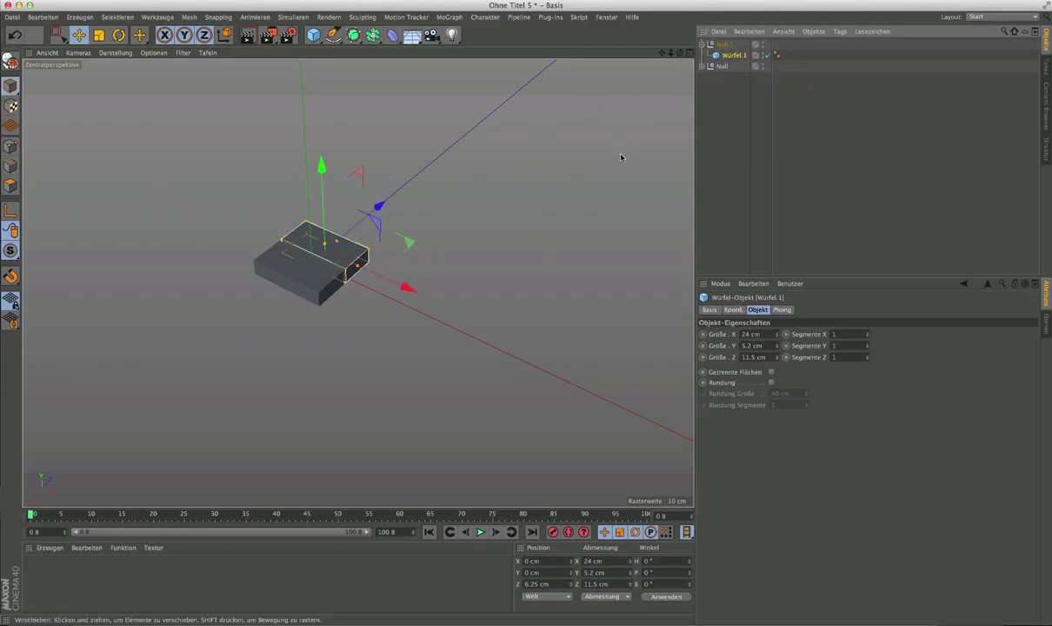
Step: Rotate the remaining brick 90° to lie crosswise and set its Z position to 0
key(r)
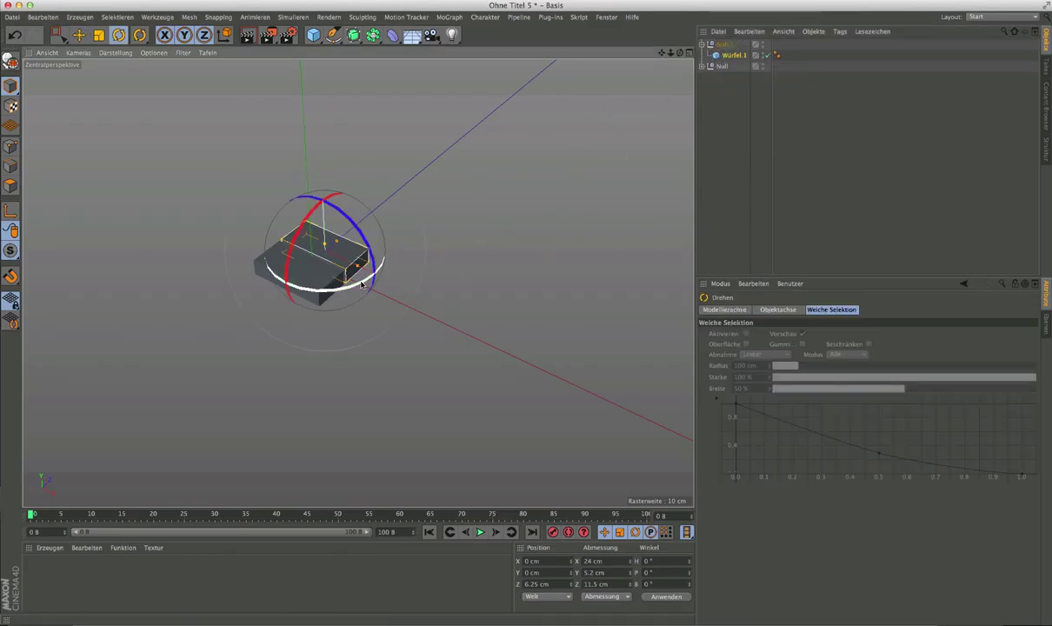
drag(369, 272, 268, 280)
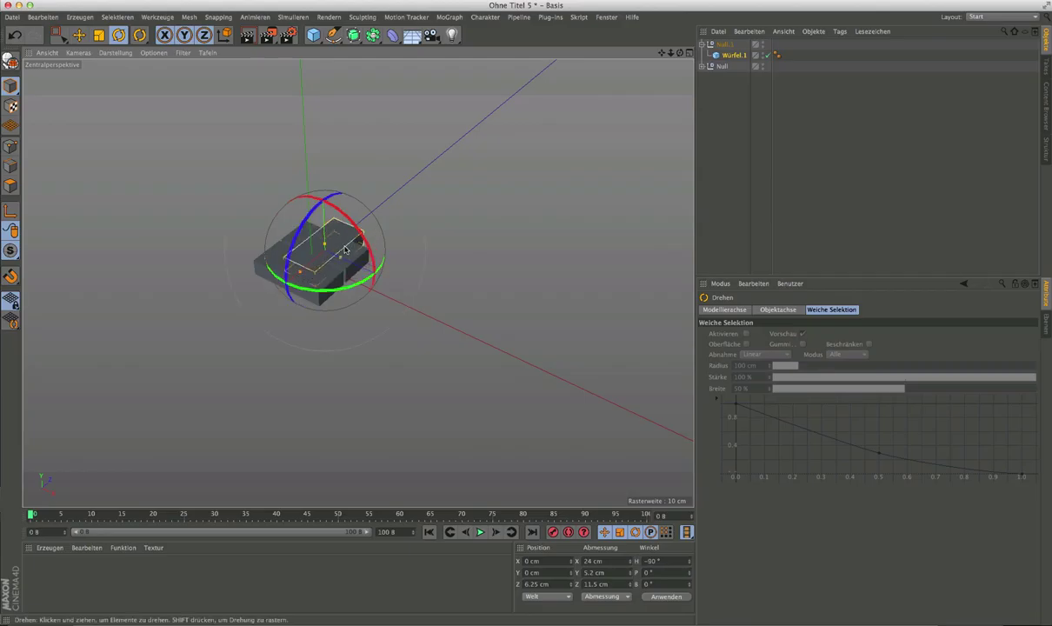
alt+drag(345, 249, 374, 283)
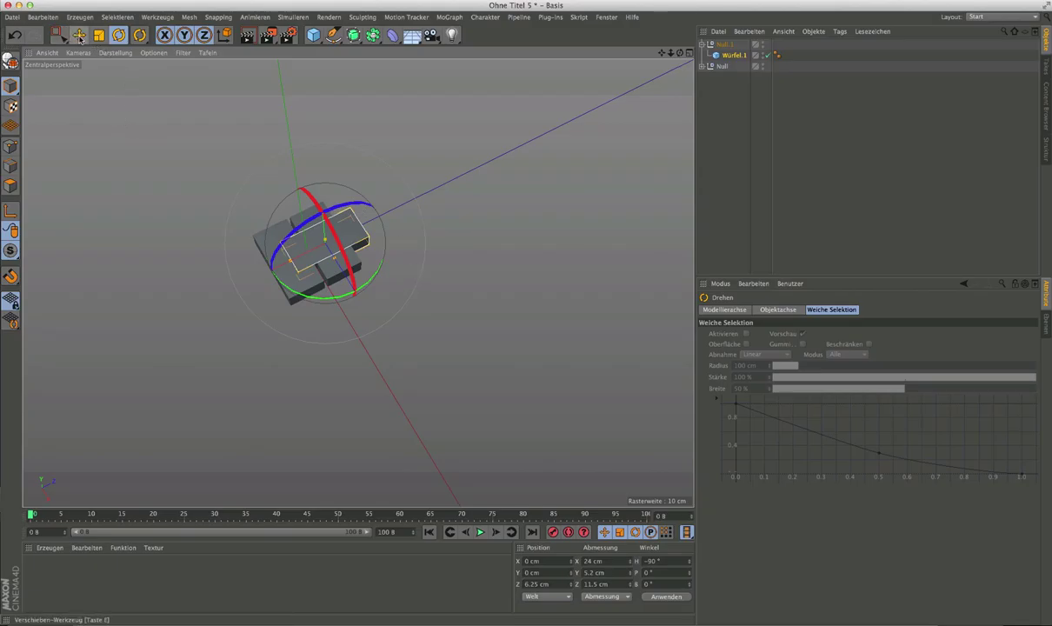
click(536, 584)
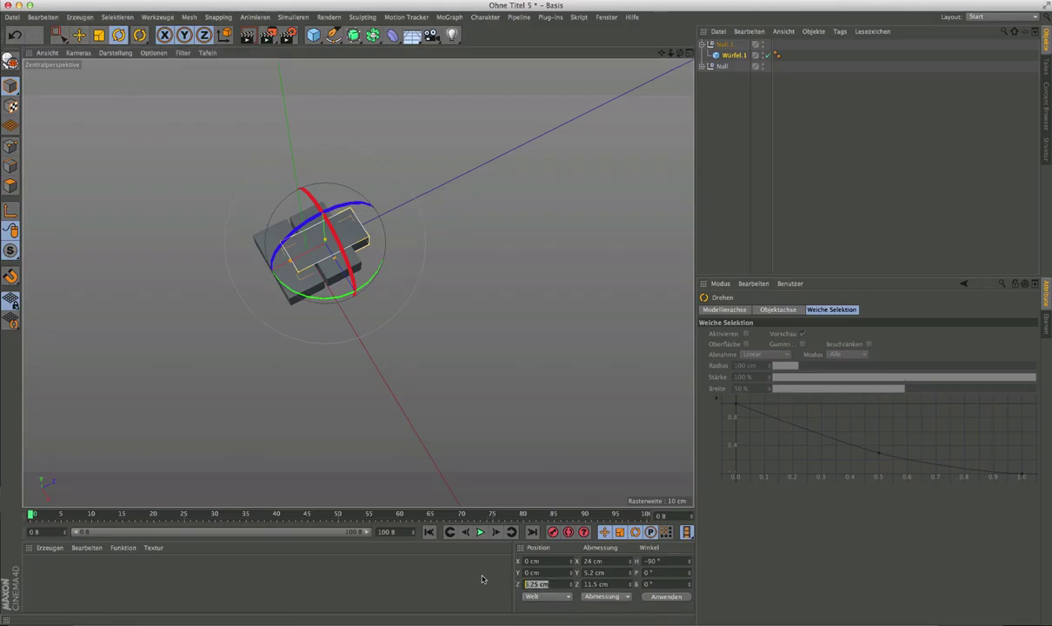
text(0)
key(Return)
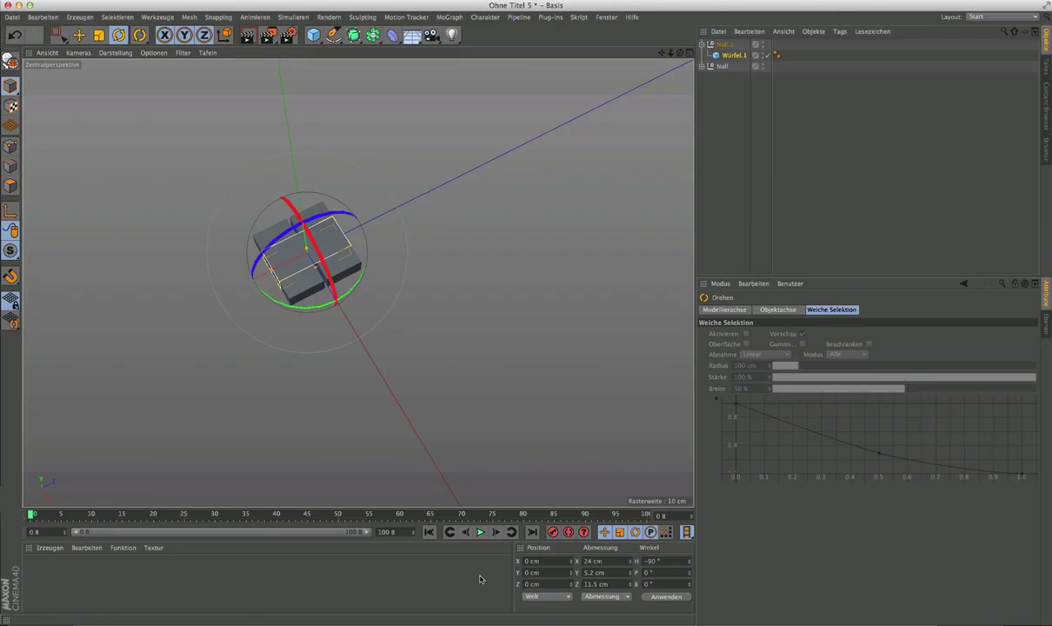
alt+drag(295, 270, 406, 220)
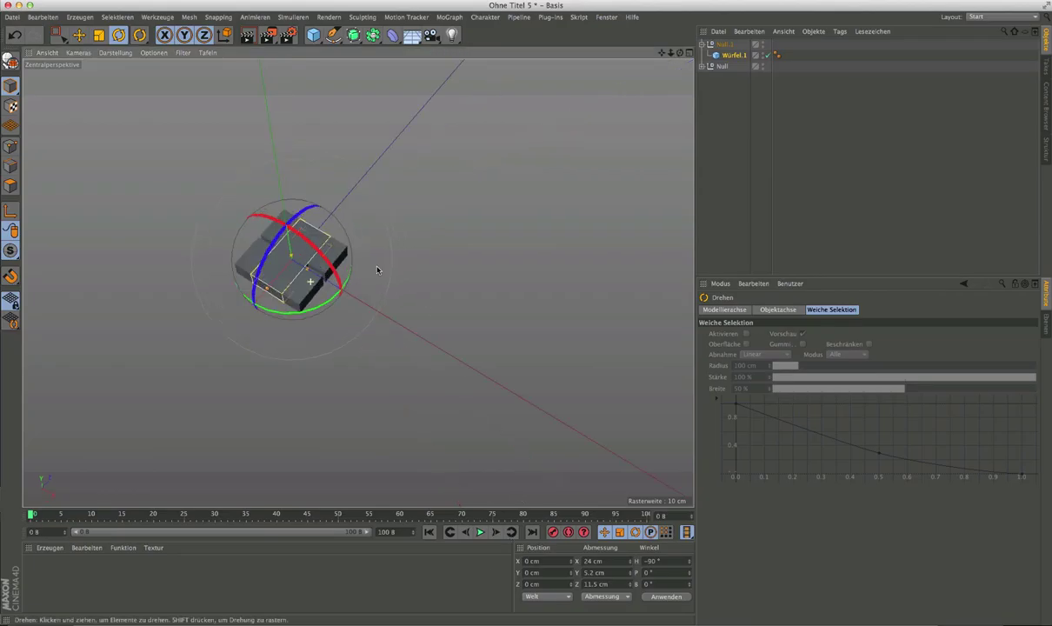
Step: Move the crosswise brick to X 18.75 cm so it sits flush beside the first
click(79, 35)
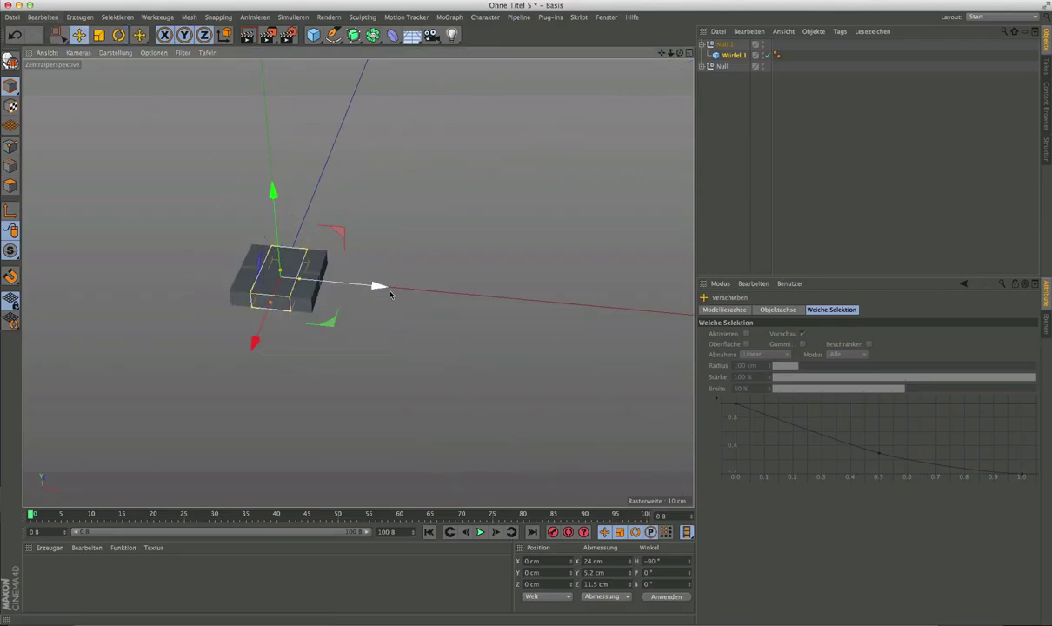
drag(389, 294, 441, 296)
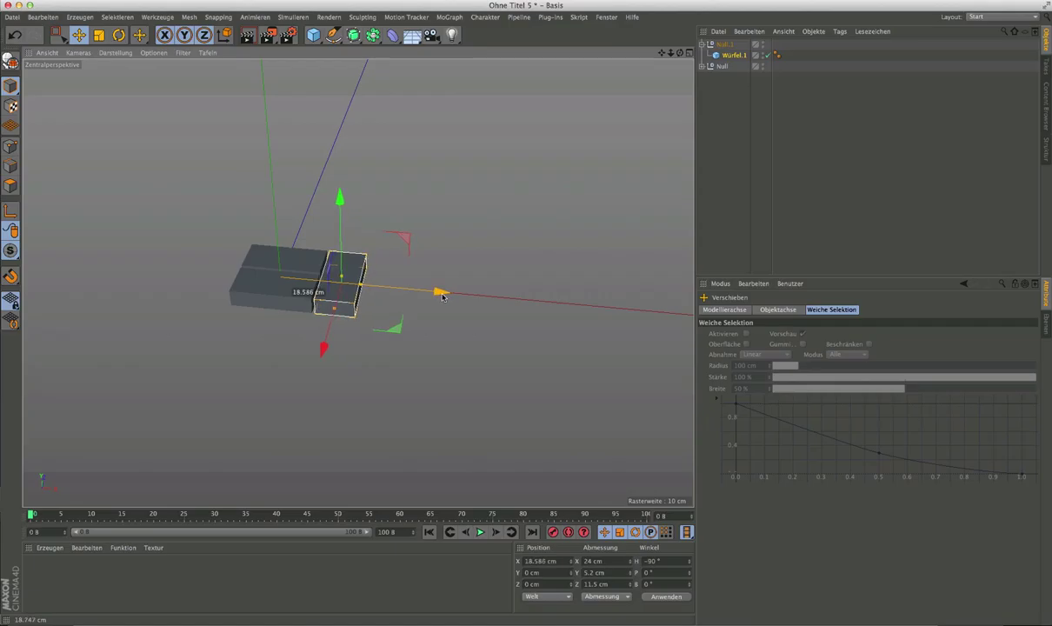
drag(441, 296, 441, 296)
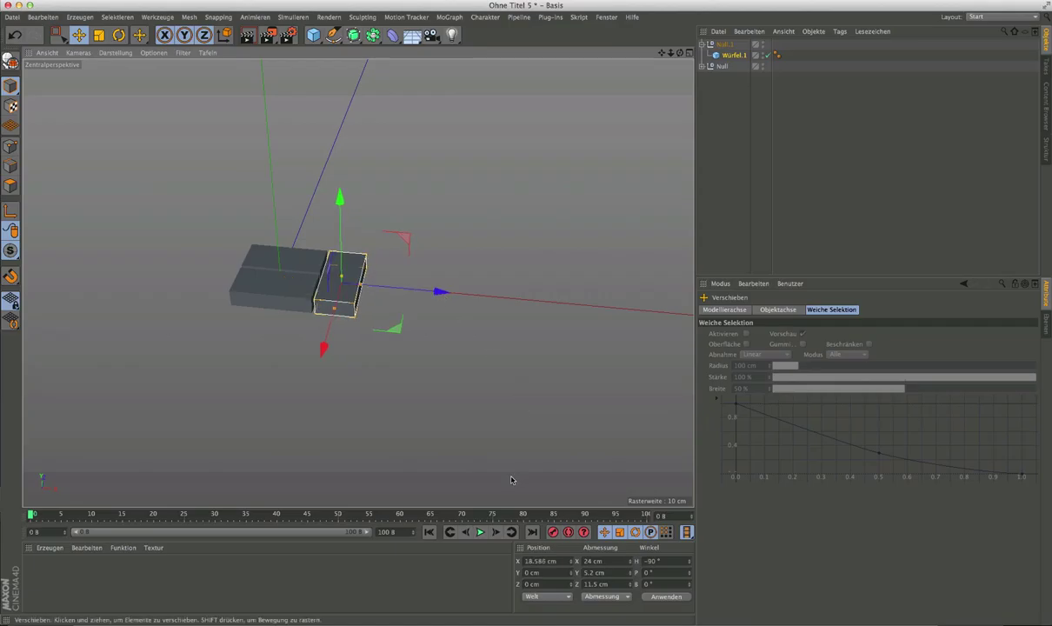
double_click(540, 562)
drag(543, 561, 577, 563)
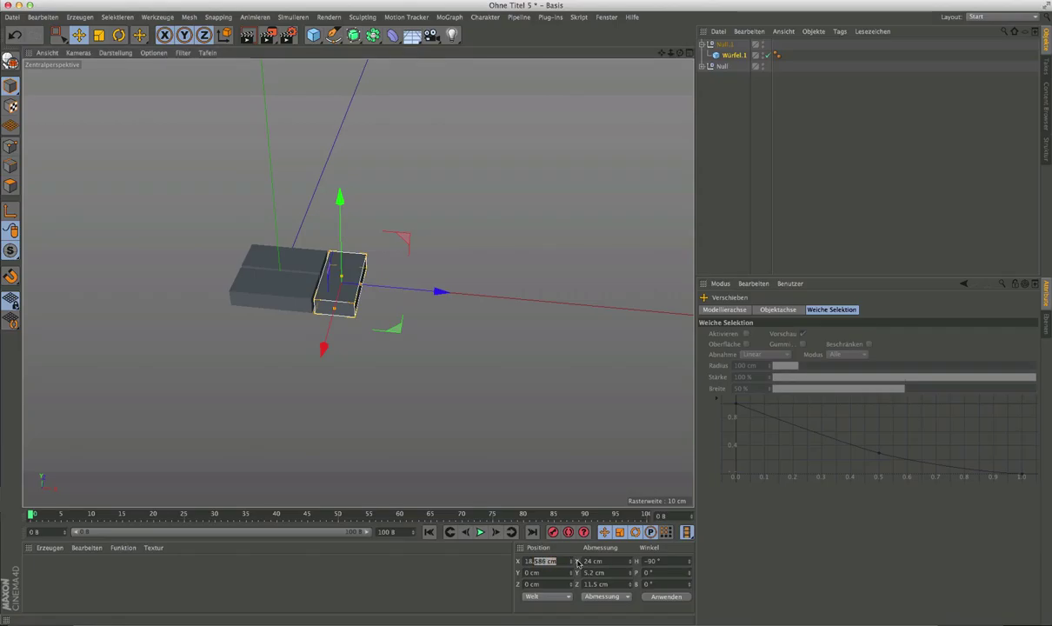
text(75)
key(Return)
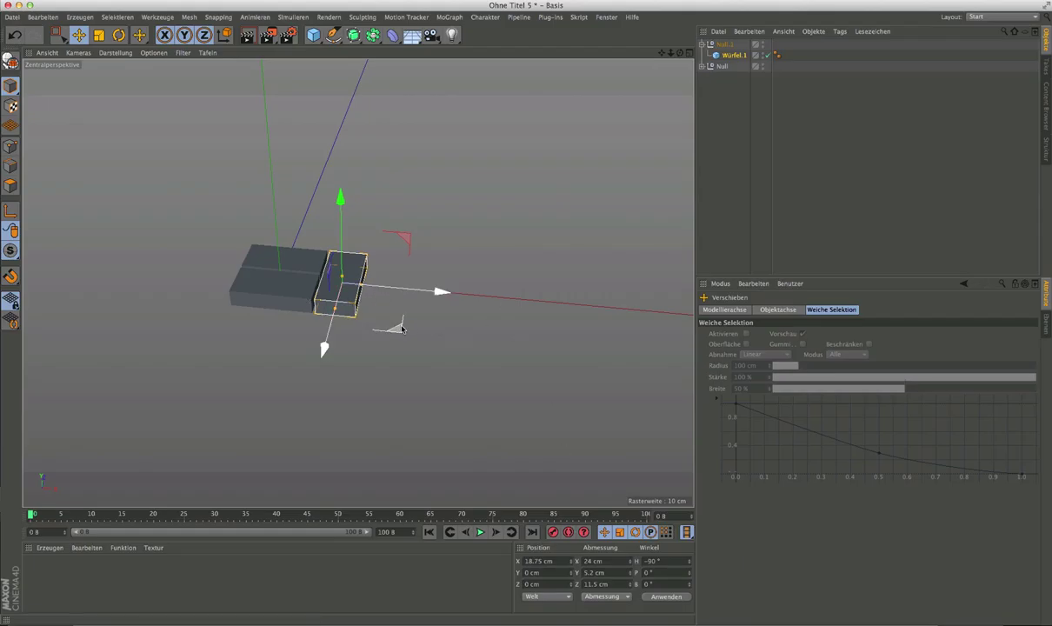
scroll(474, 340, up, 3)
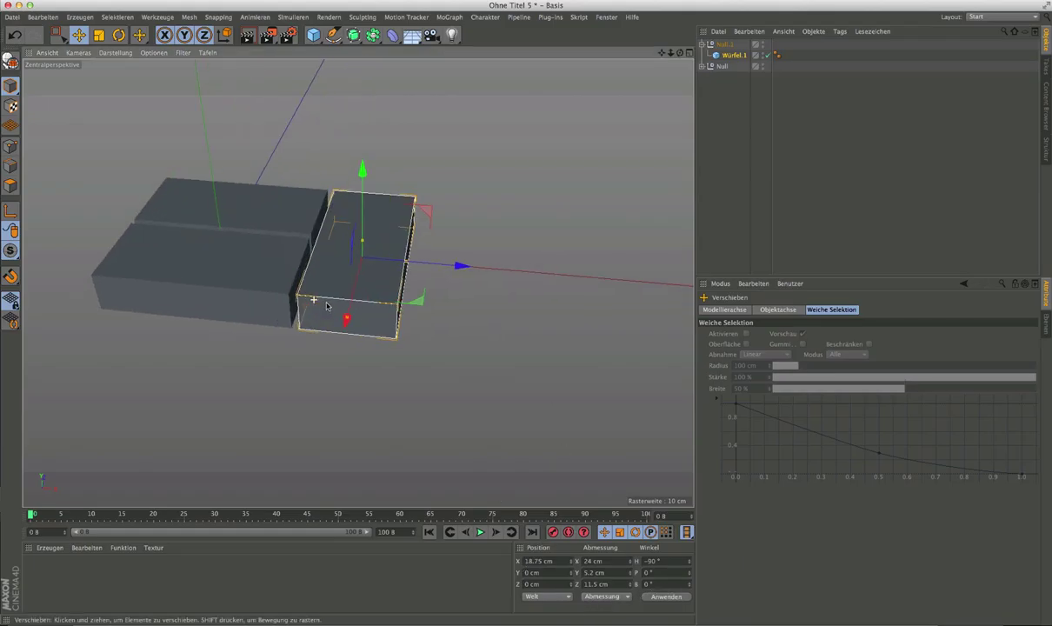
scroll(335, 330, up, 2)
alt+drag(336, 329, 326, 302)
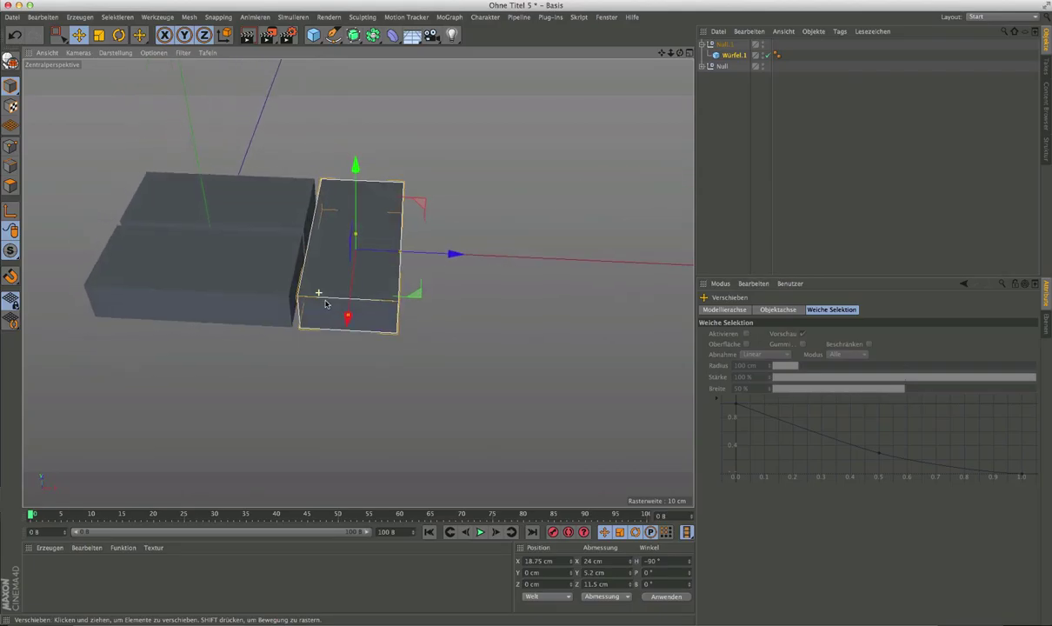
scroll(326, 302, down, 2)
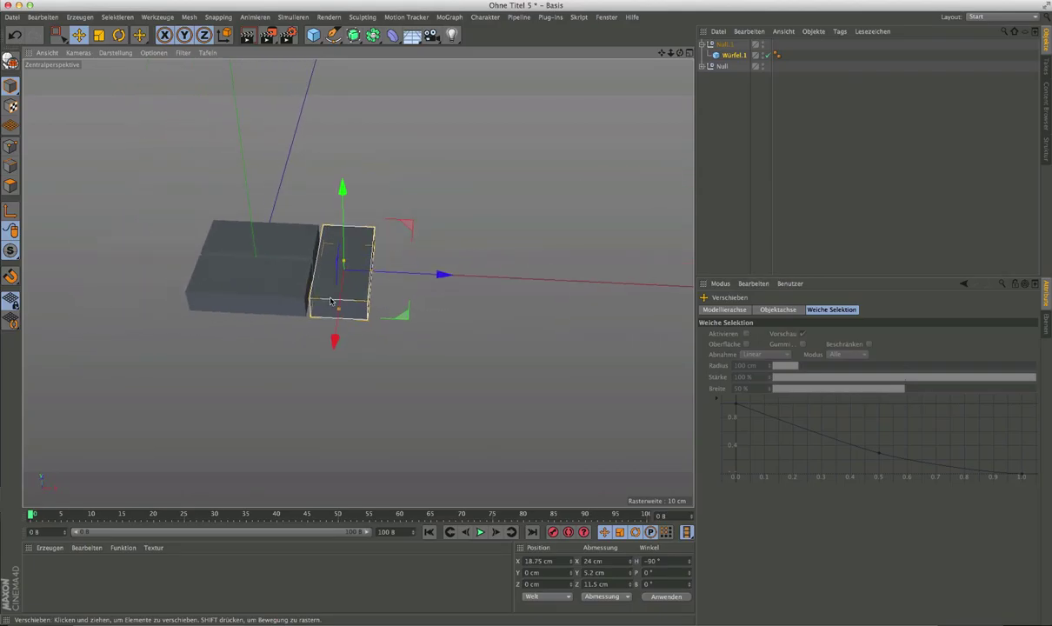
key(alt+g)
click(702, 44)
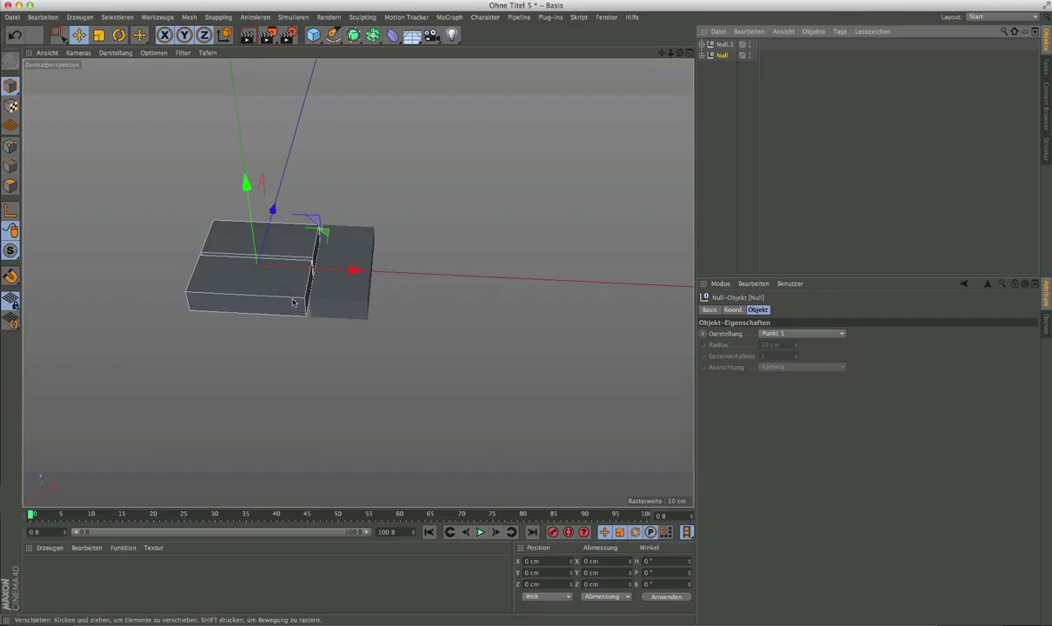
click(703, 45)
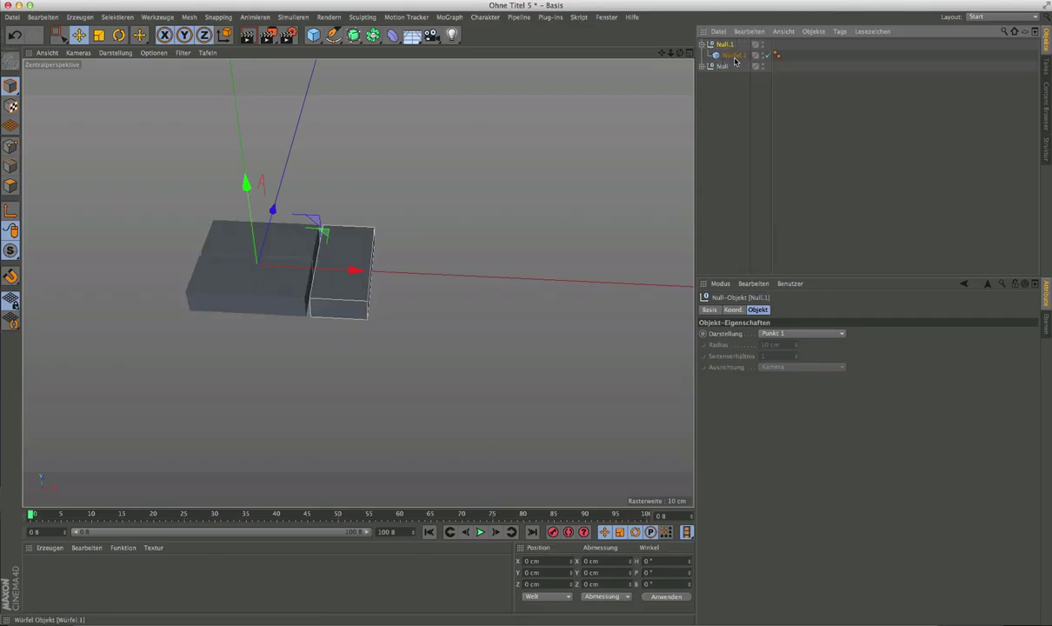
click(732, 56)
key(super+z)
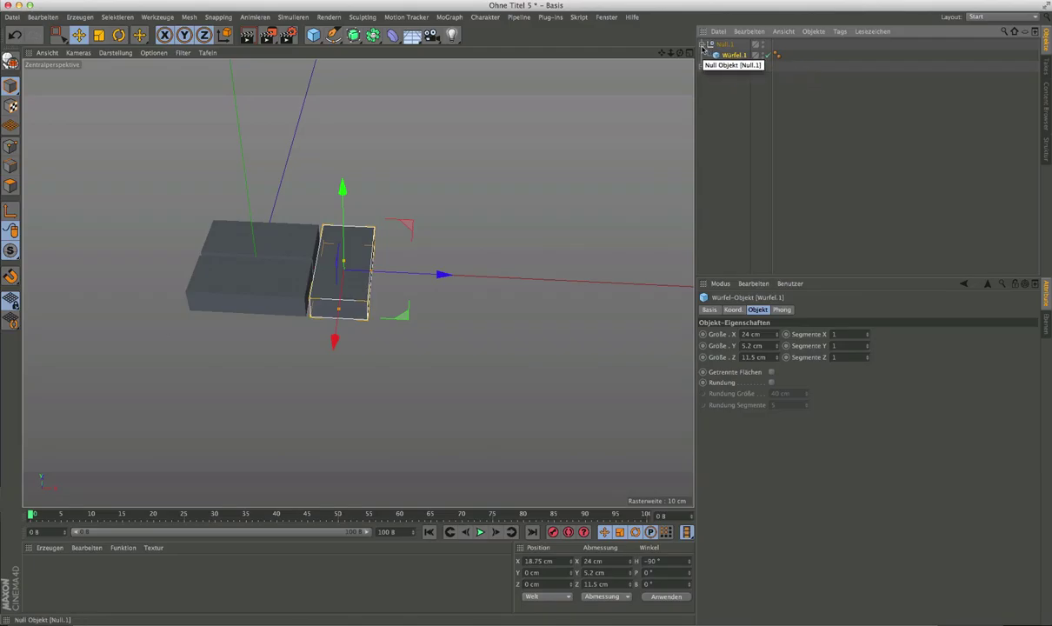
click(726, 55)
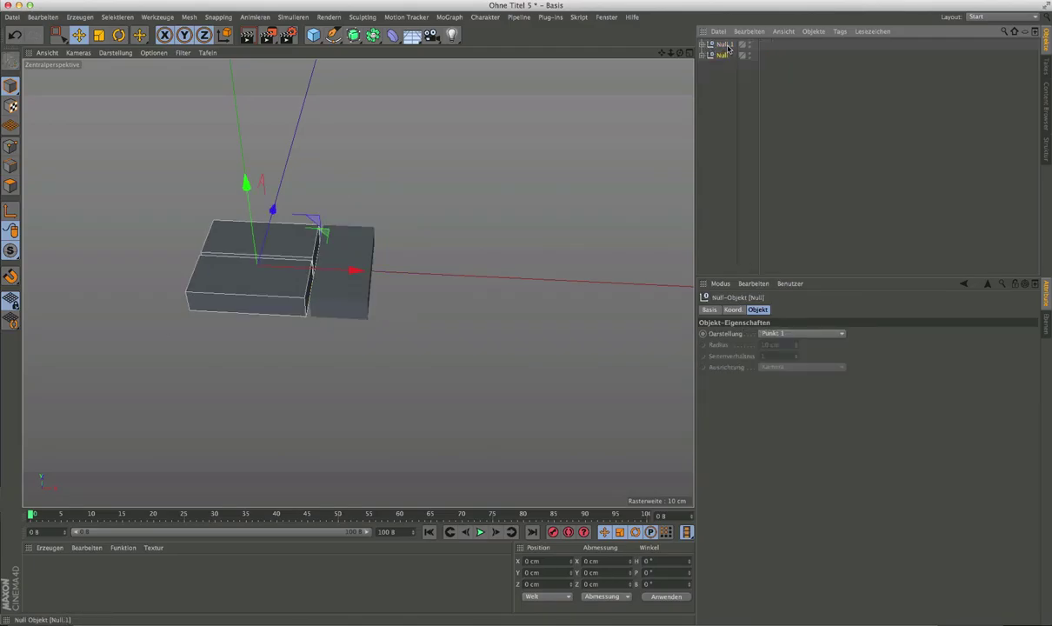
click(723, 44)
click(723, 54)
click(722, 44)
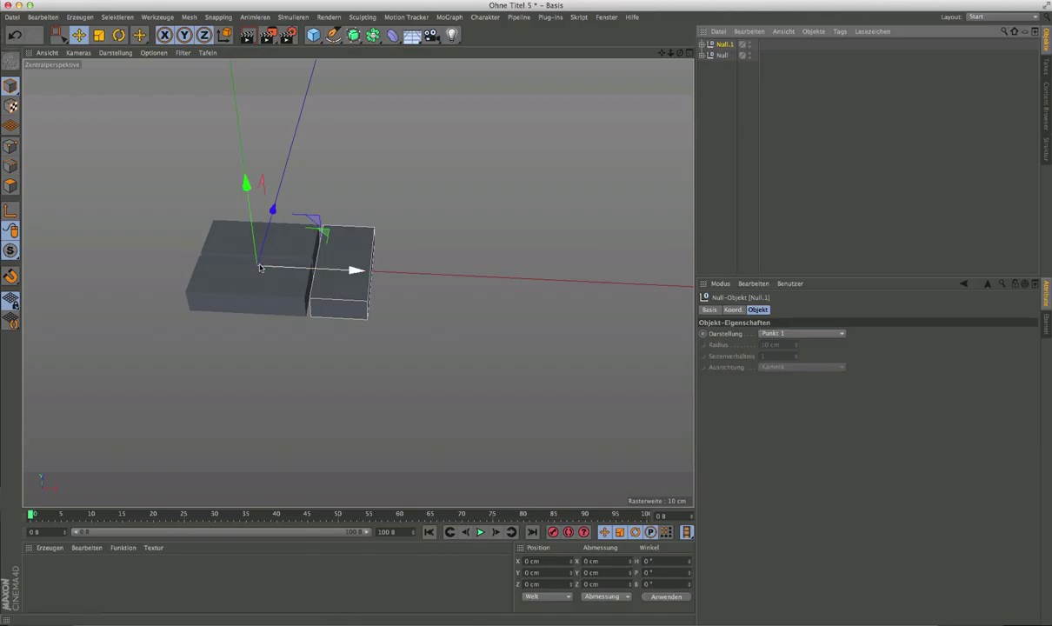
click(701, 43)
click(734, 55)
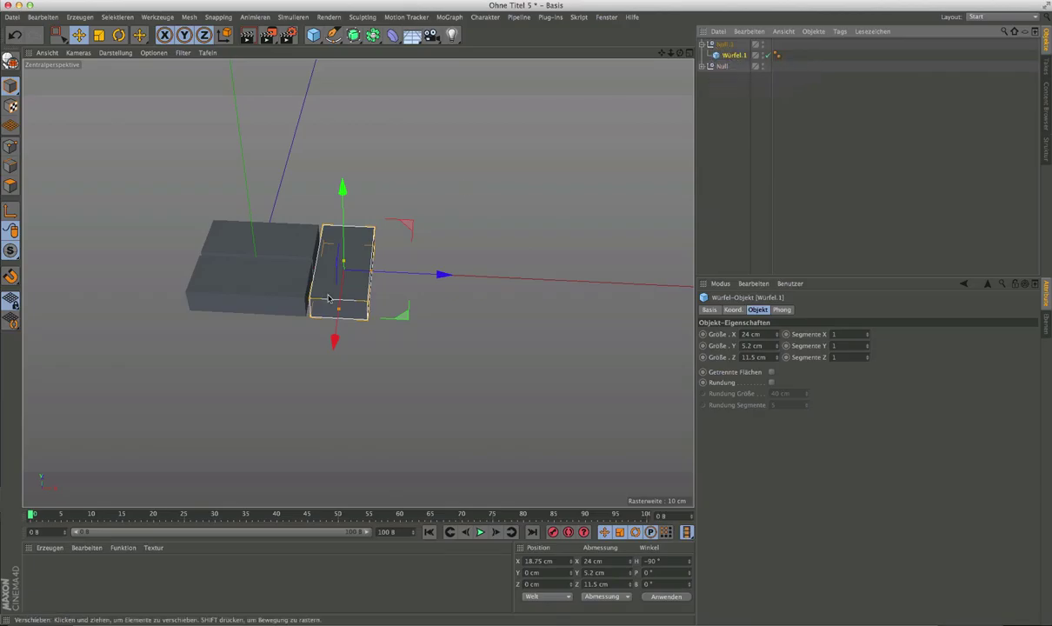
mouse_move(308, 263)
alt+mouse_down()
mouse_move(304, 302)
mouse_move(317, 300)
alt+mouse_up()
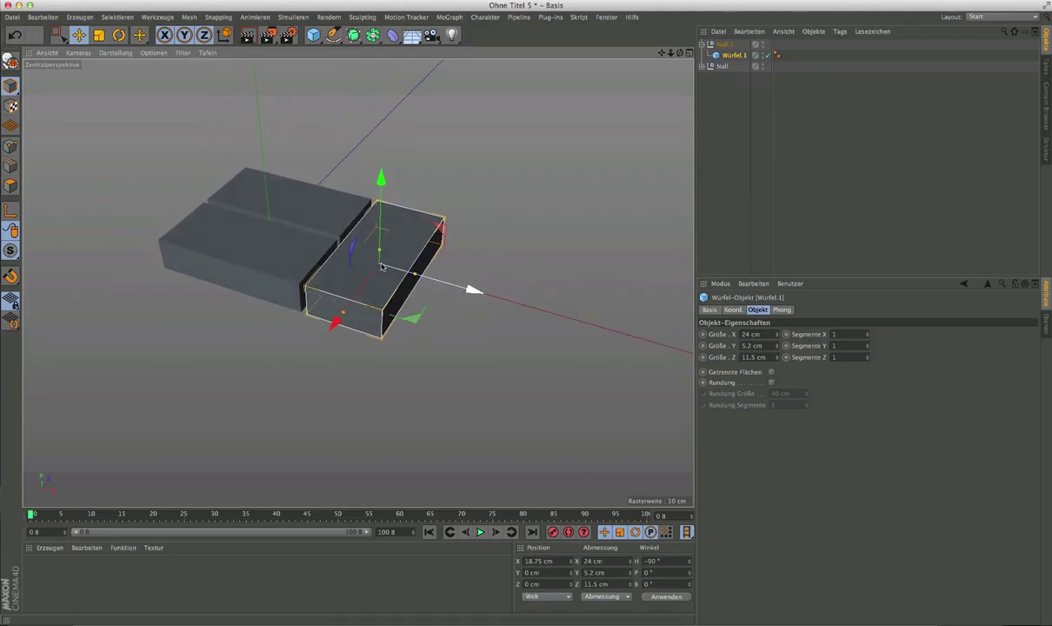
mouse_move(380, 263)
alt+mouse_down()
mouse_move(296, 277)
mouse_move(459, 288)
mouse_move(404, 302)
alt+mouse_up()
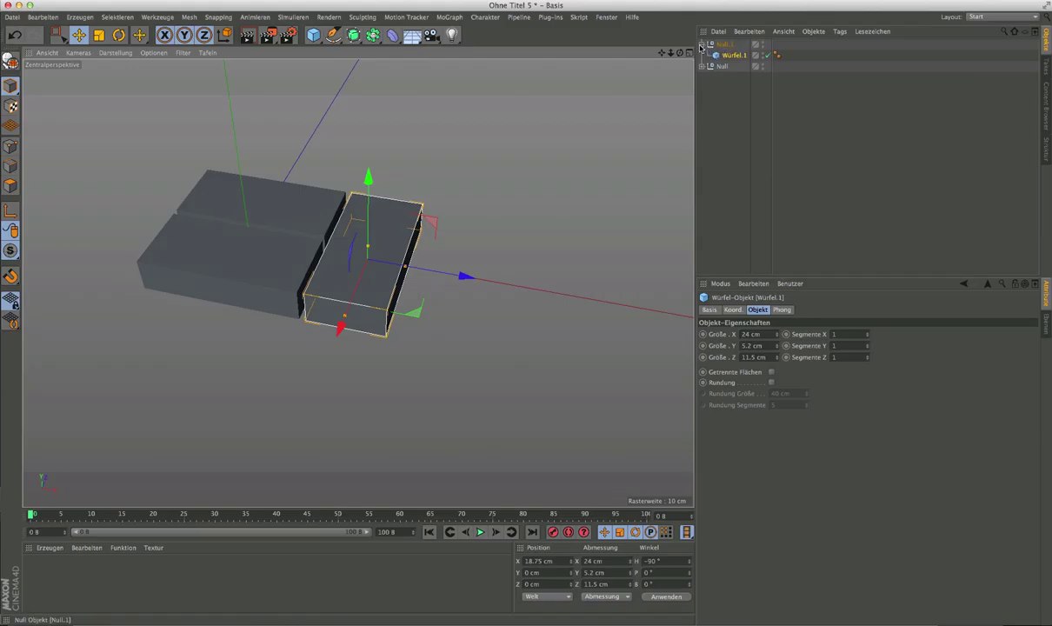
click(702, 45)
scroll(255, 305, down, 3)
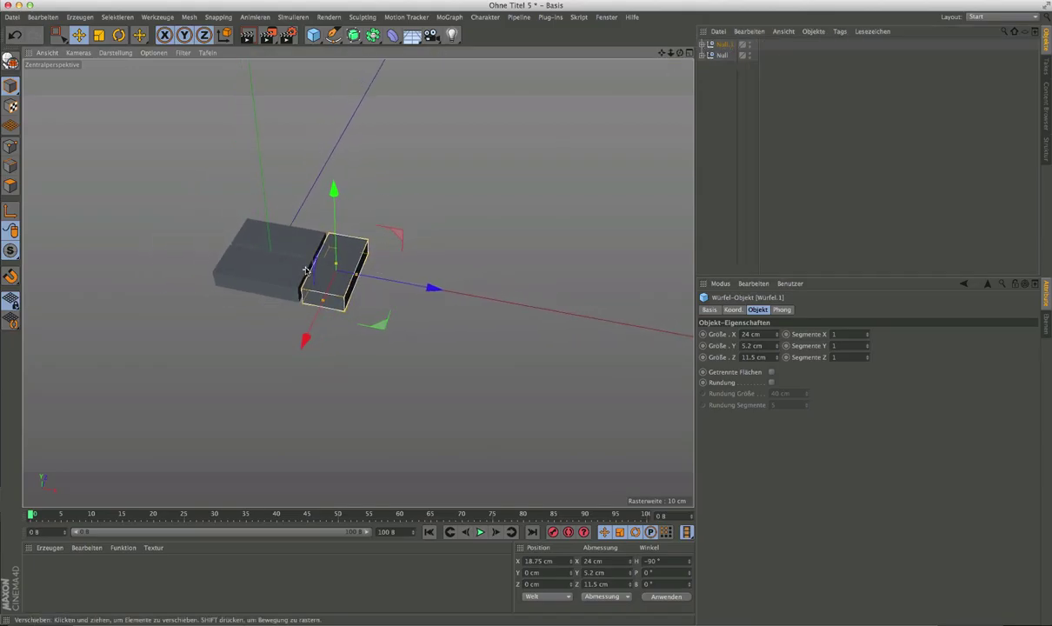
alt+drag(306, 270, 347, 252)
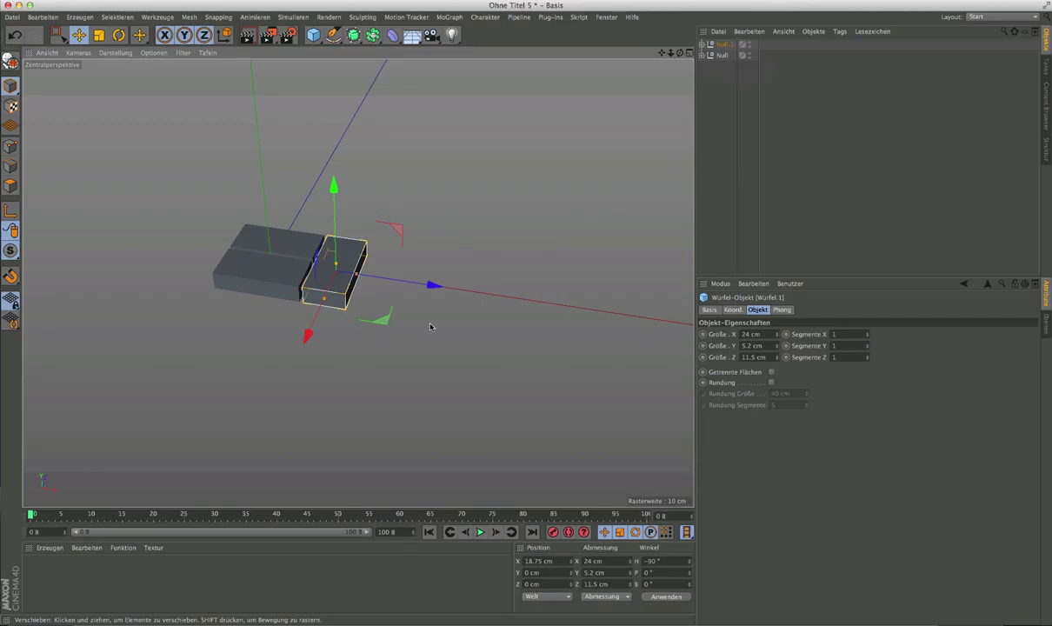
click(726, 44)
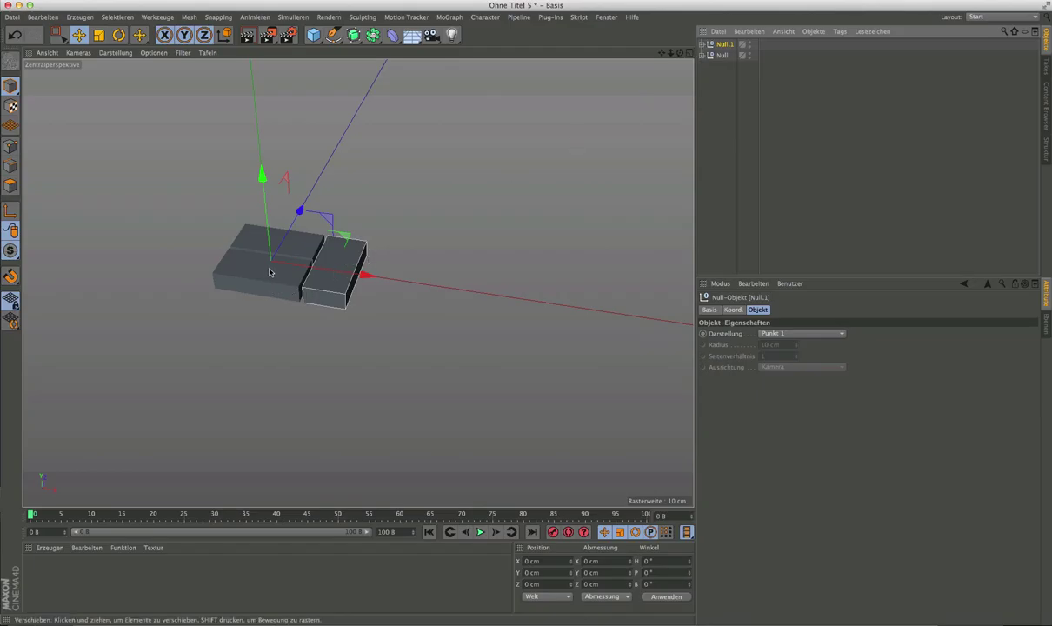
click(710, 45)
click(730, 54)
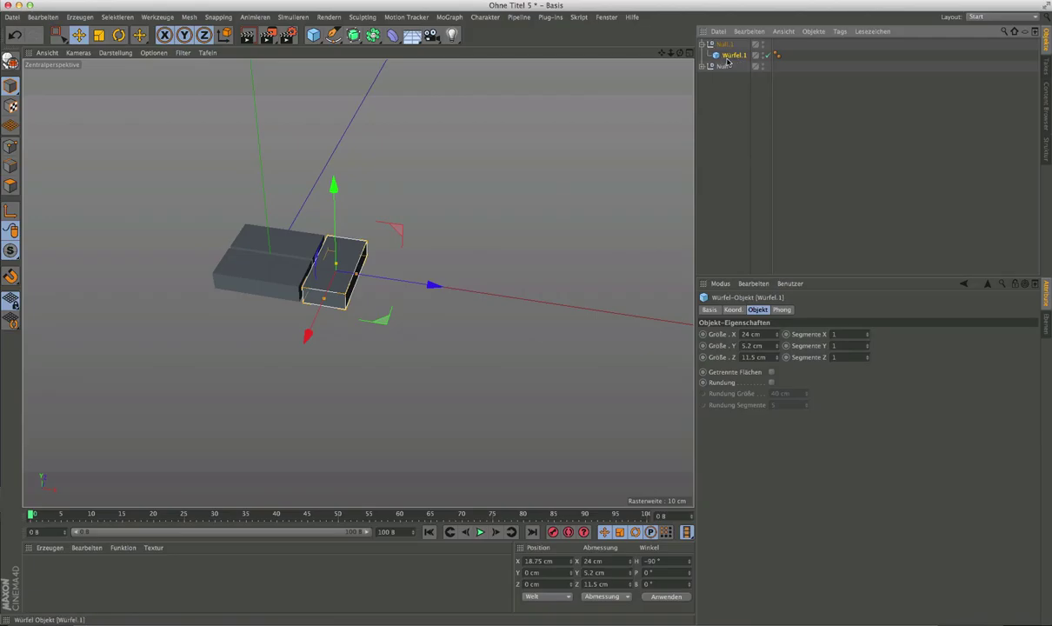
click(719, 44)
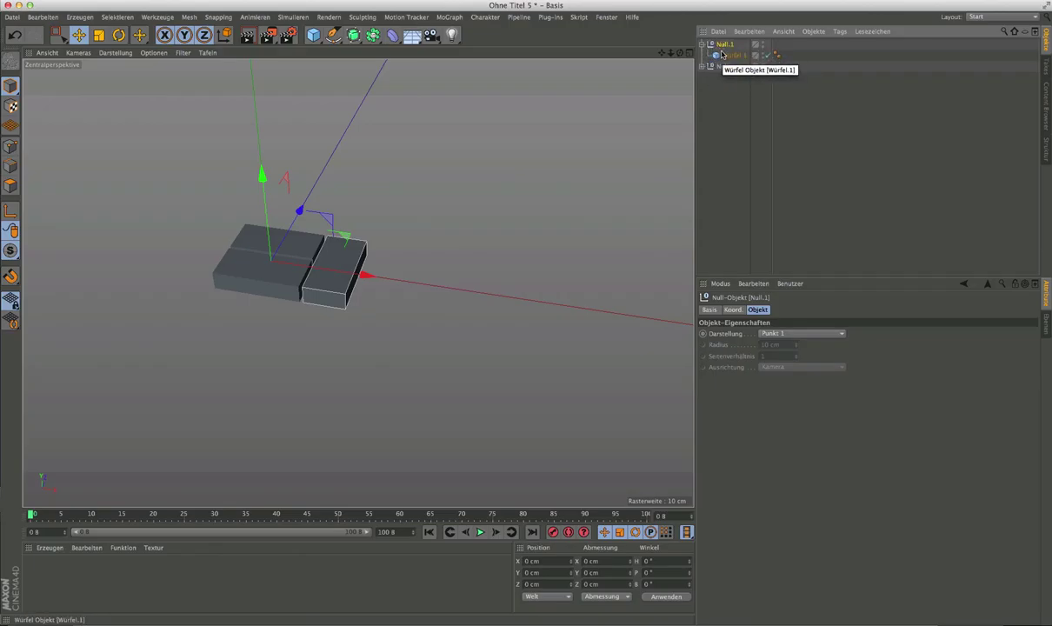
click(724, 54)
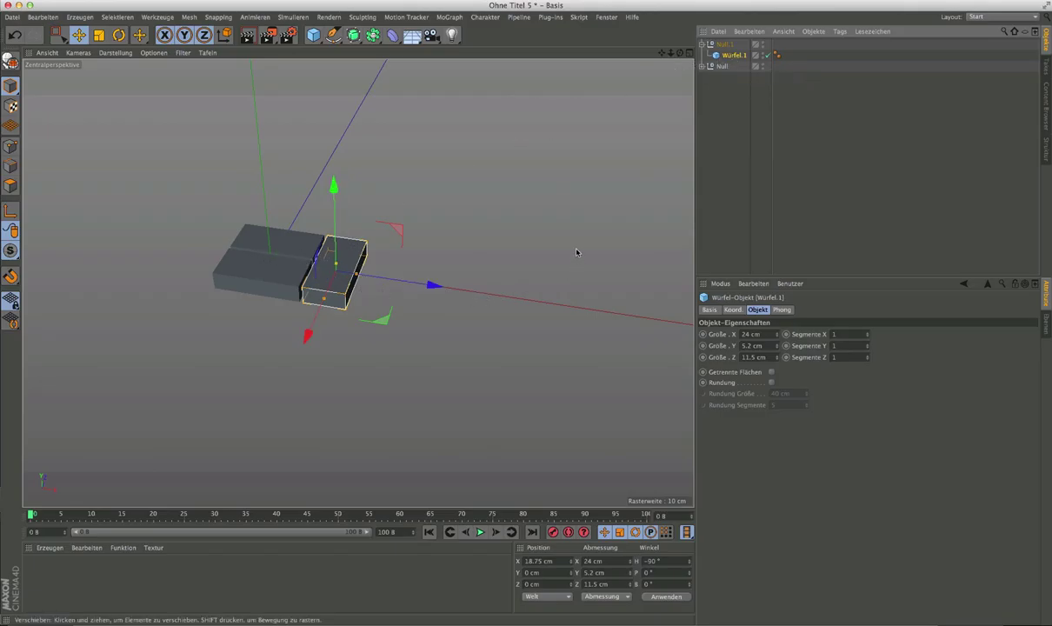
click(701, 43)
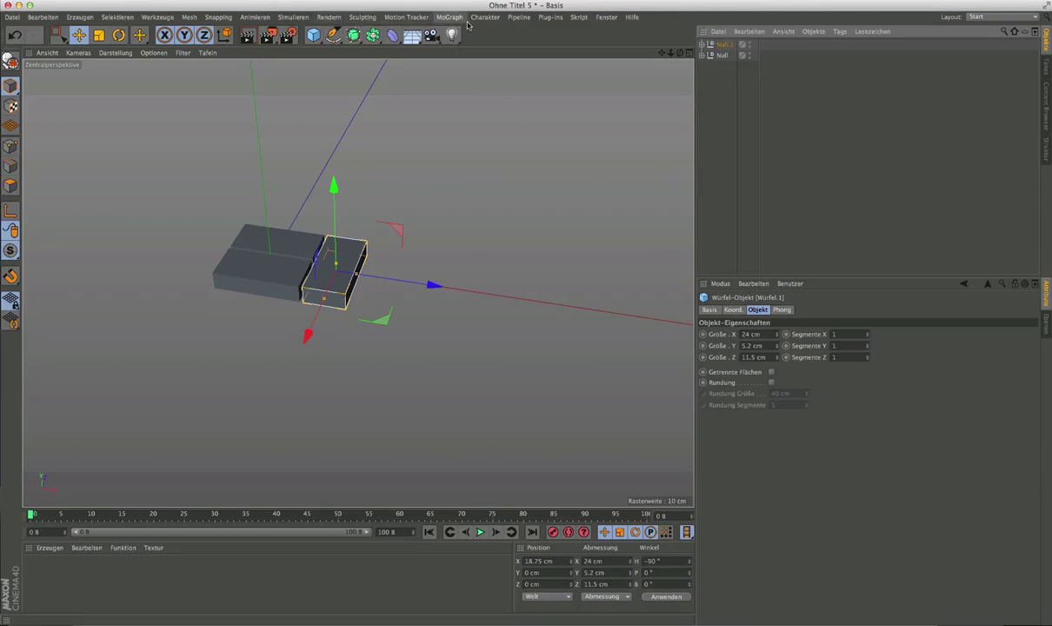
Step: Add a MoGraph Klon and place the Null brick pair inside it as its child
click(448, 17)
click(470, 141)
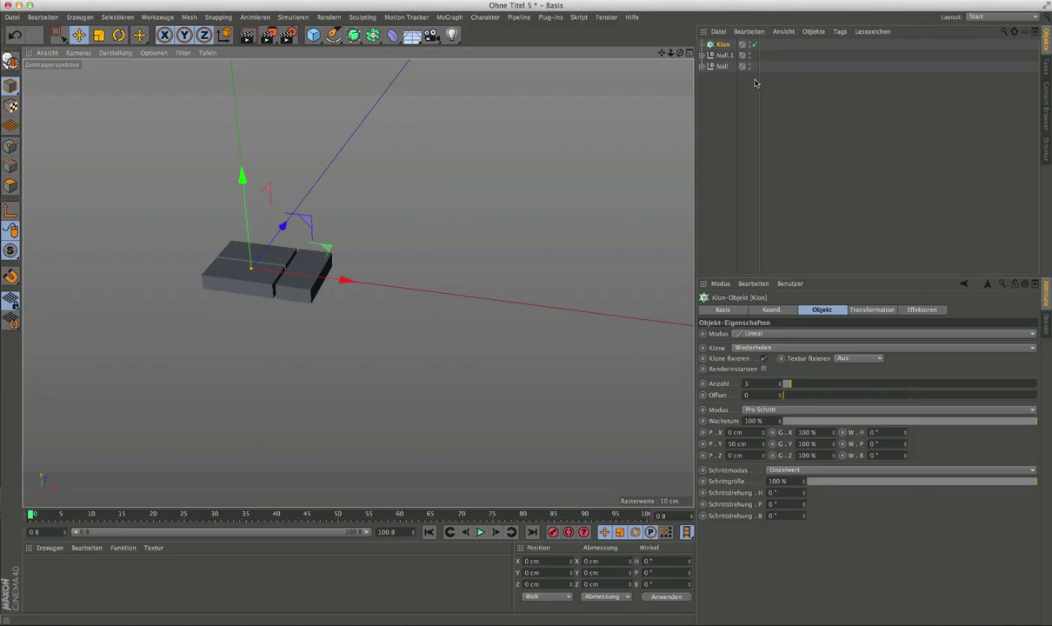
drag(720, 68, 722, 46)
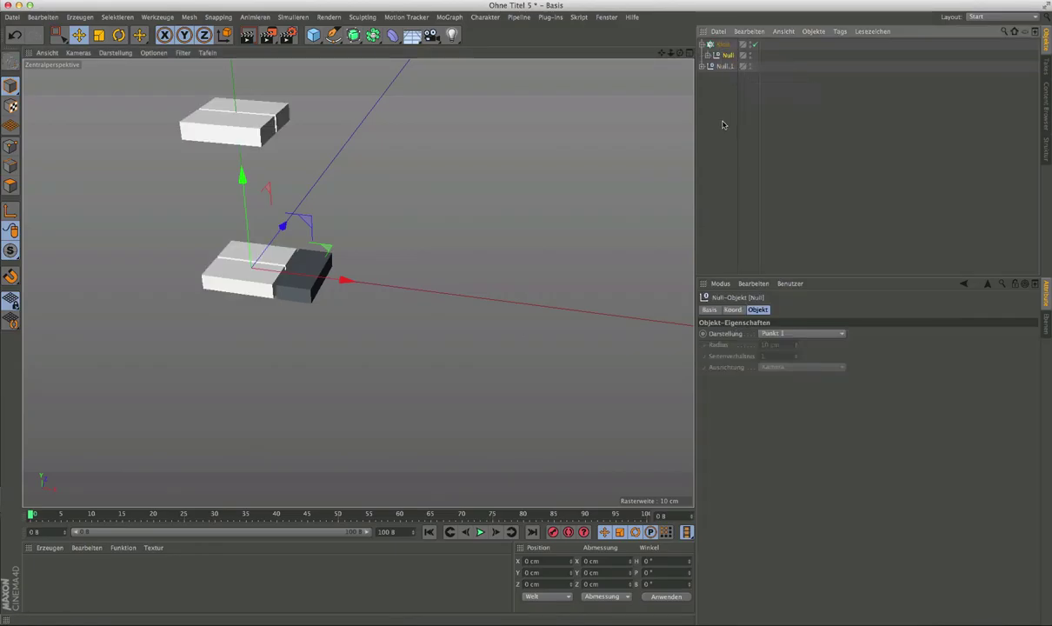
scroll(263, 204, down, 3)
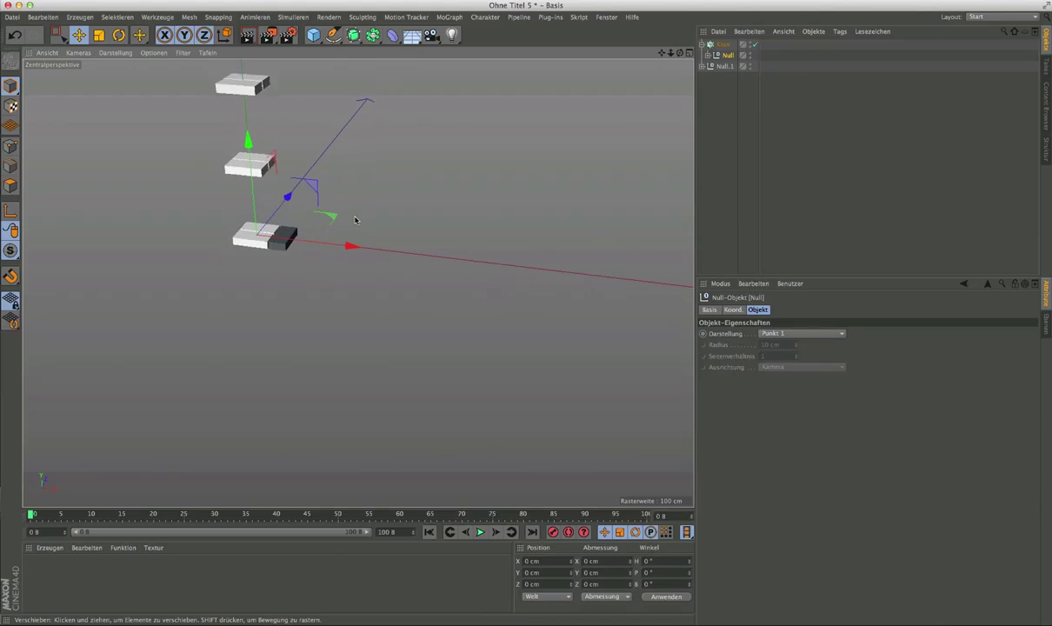
middle_drag(283, 152, 301, 229)
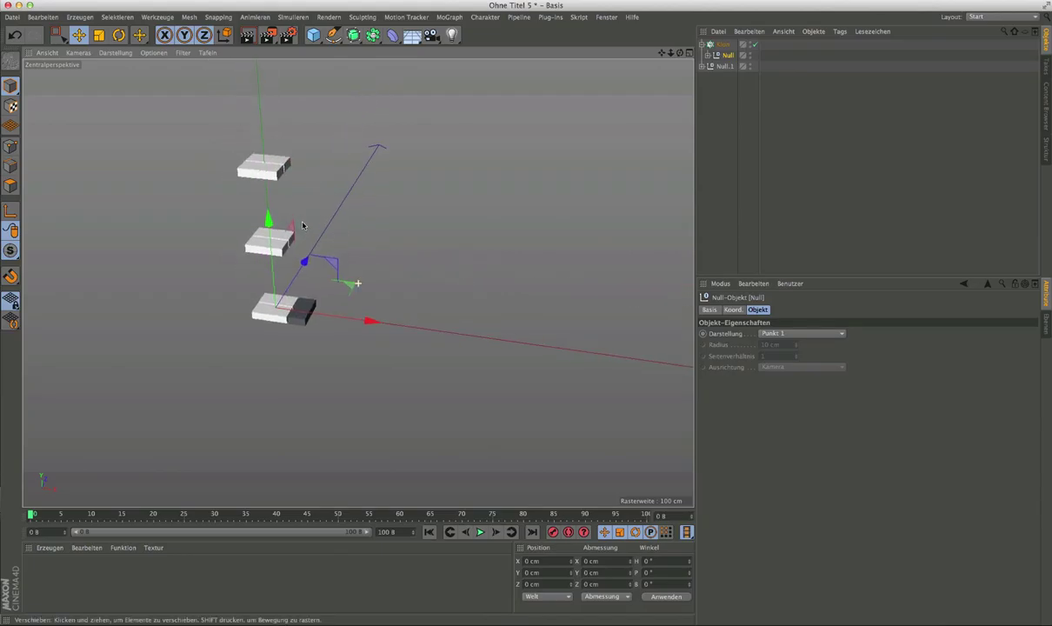
click(724, 44)
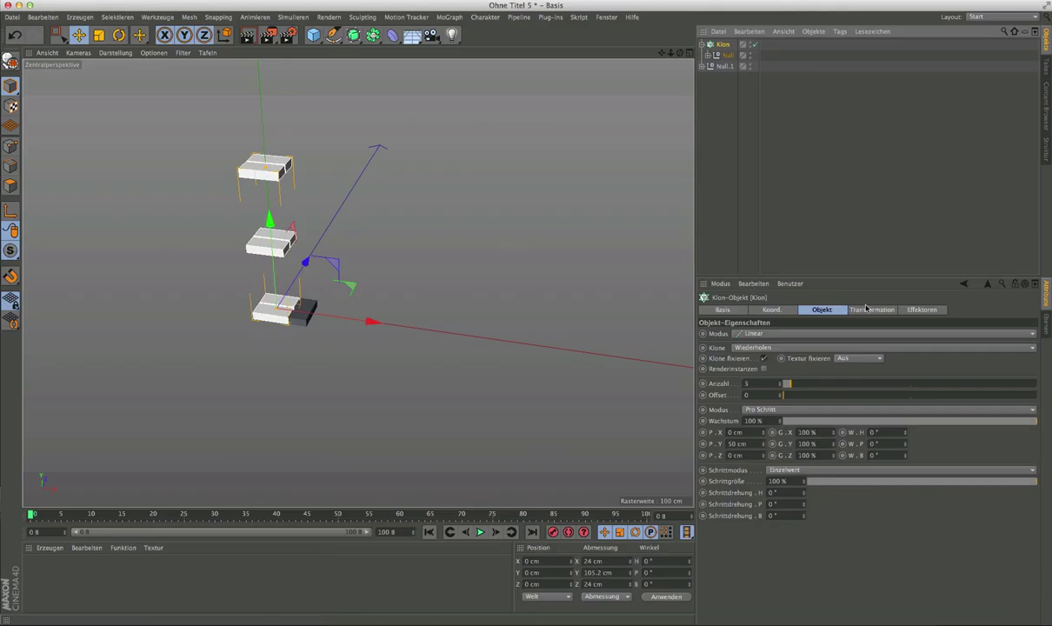
Step: Switch the Cloner's mode to Gitter (grid)
click(782, 335)
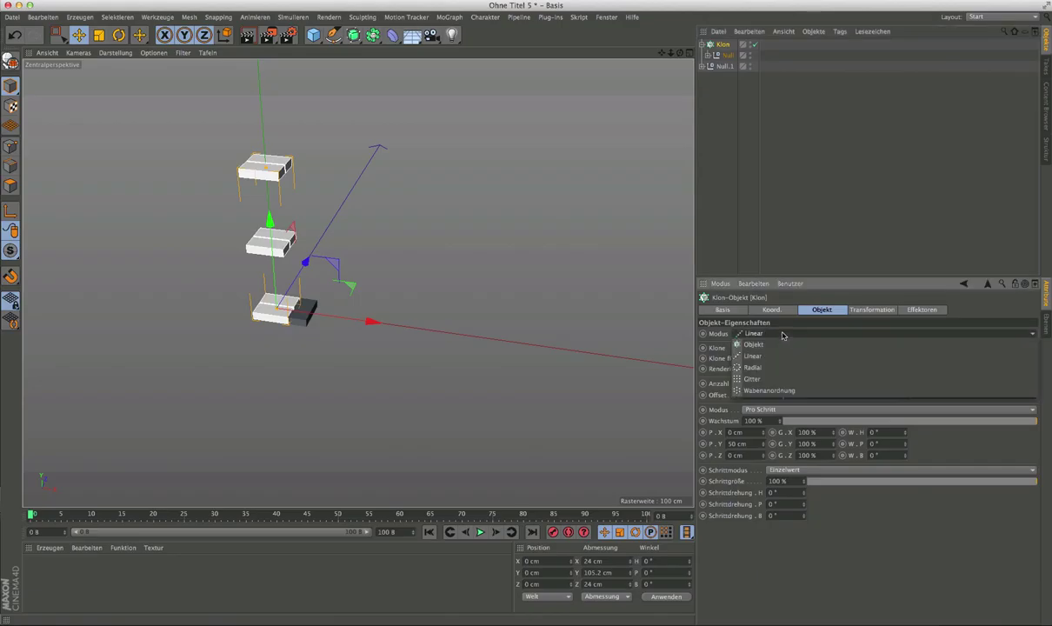
click(752, 380)
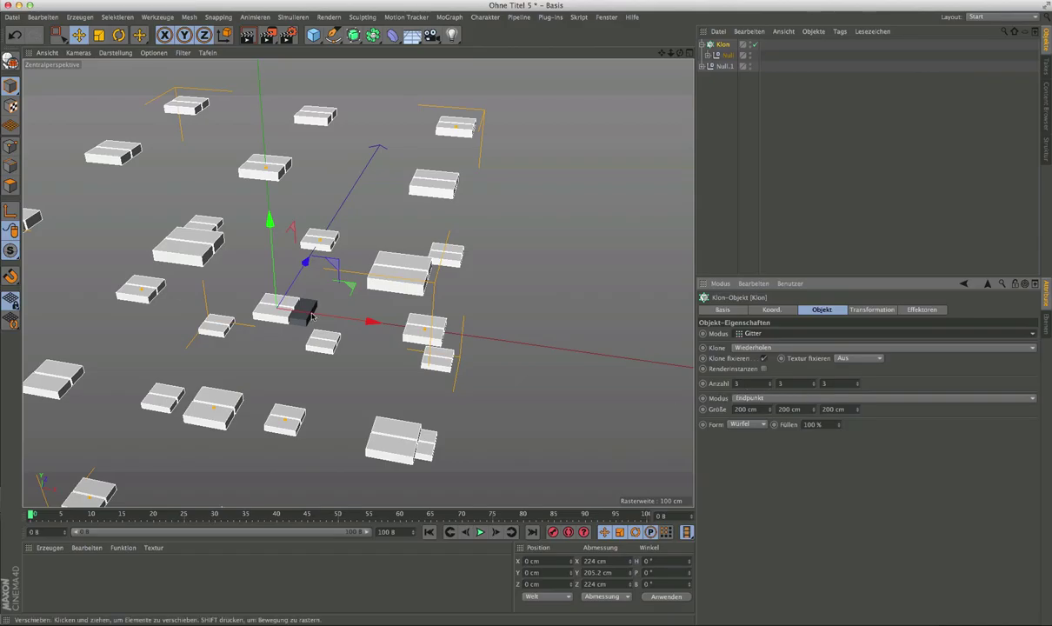
alt+drag(375, 346, 421, 329)
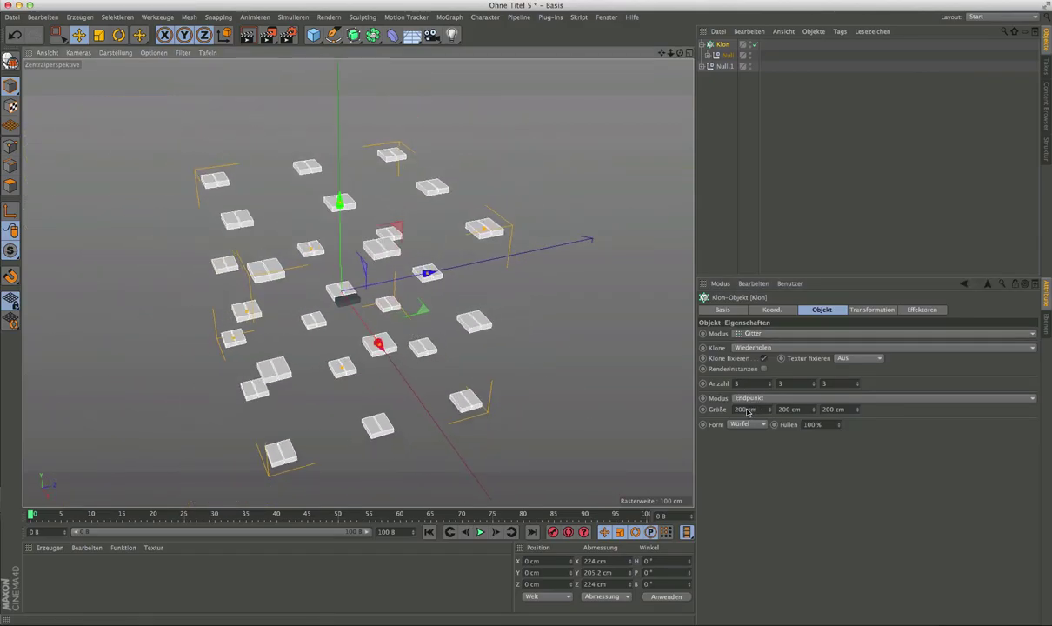
alt+drag(335, 340, 406, 346)
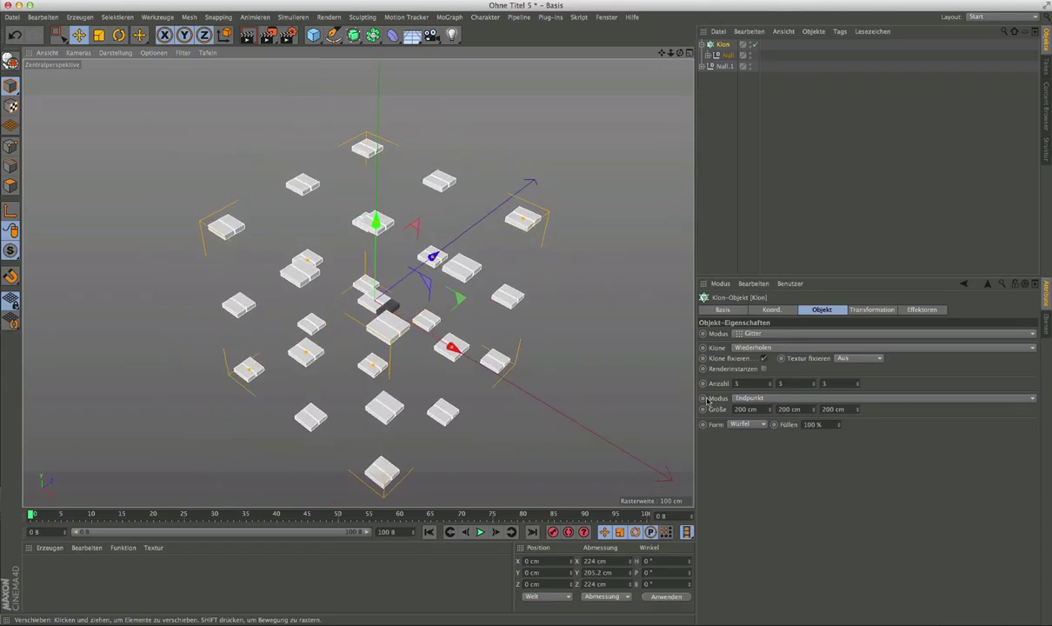
Step: Set the third Anzahl value to 1 for a single-layer 3×3 grid
click(845, 385)
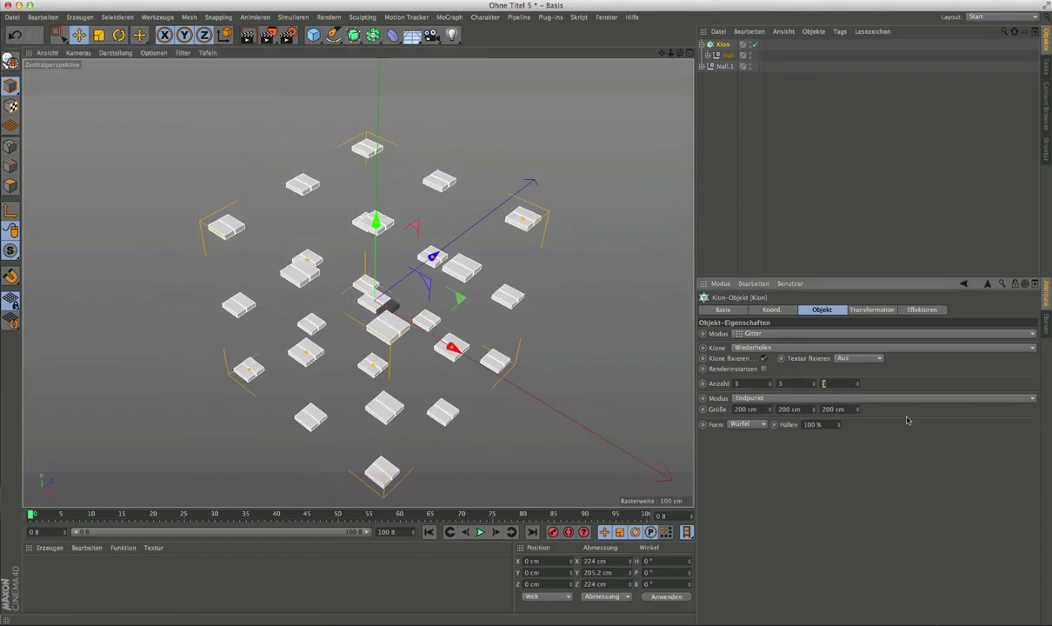
text(1)
key(Return)
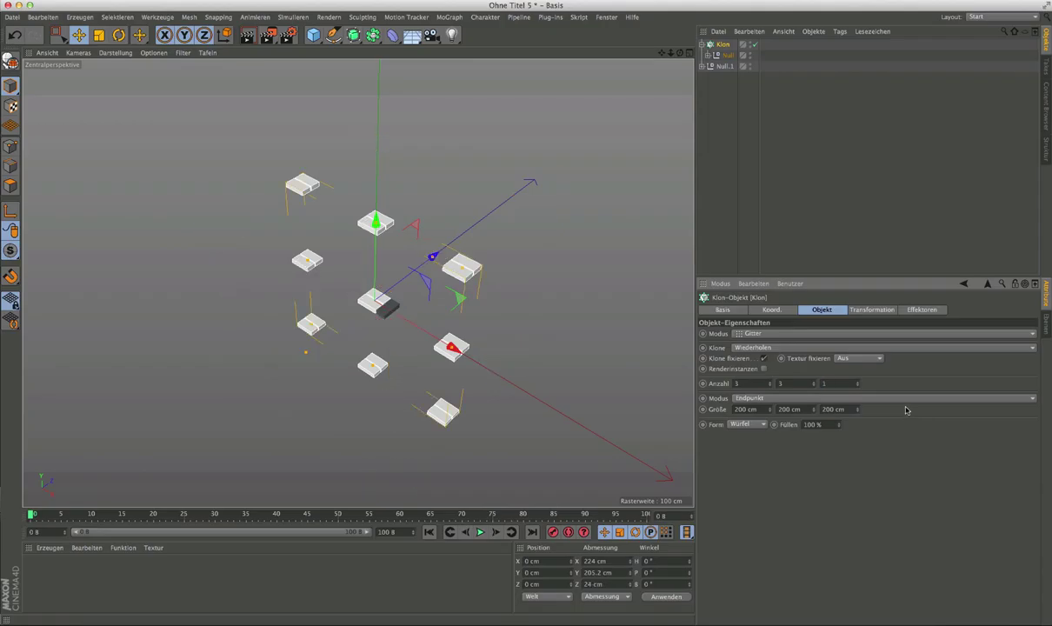
mouse_move(502, 309)
alt+mouse_down()
mouse_move(318, 299)
mouse_move(452, 280)
alt+mouse_up()
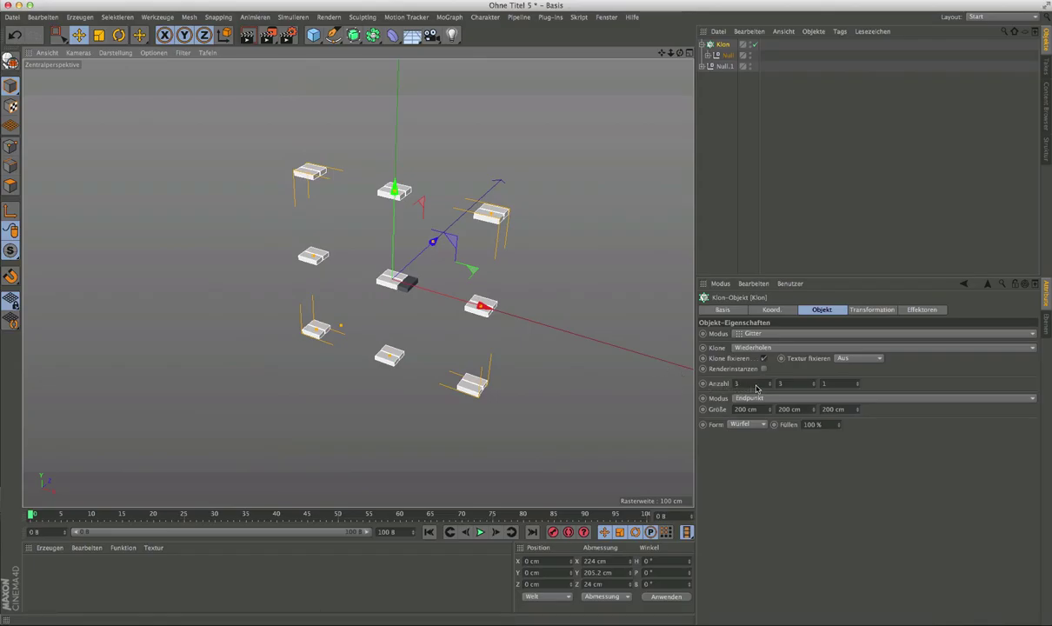
scroll(459, 399, up, 1)
scroll(460, 348, up, 3)
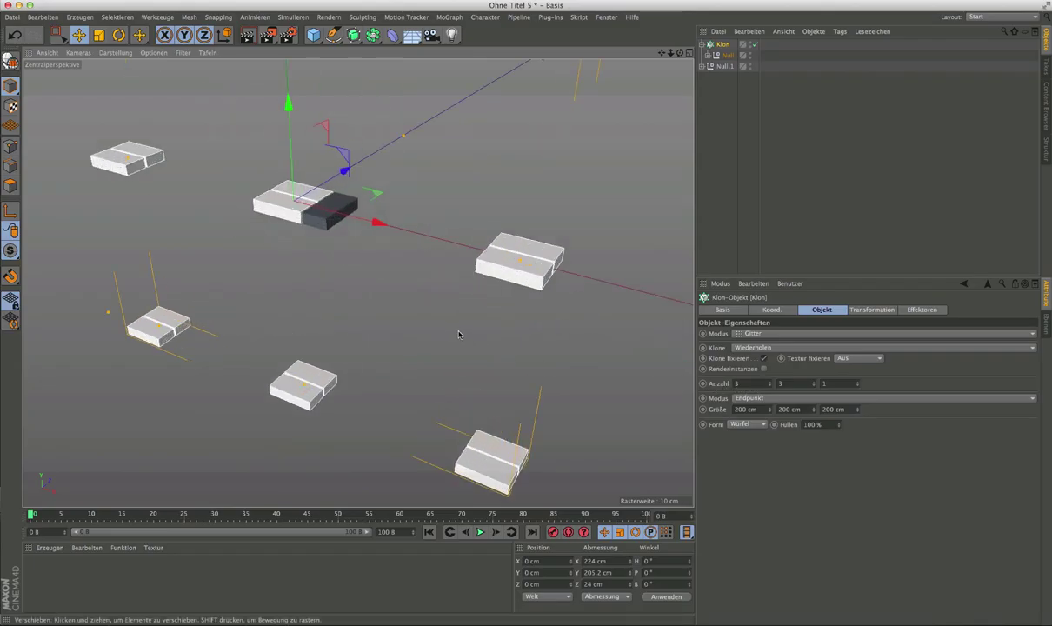
scroll(459, 334, up, 2)
mouse_move(459, 335)
alt+mouse_down()
mouse_move(476, 312)
mouse_move(466, 356)
mouse_move(483, 368)
alt+mouse_up()
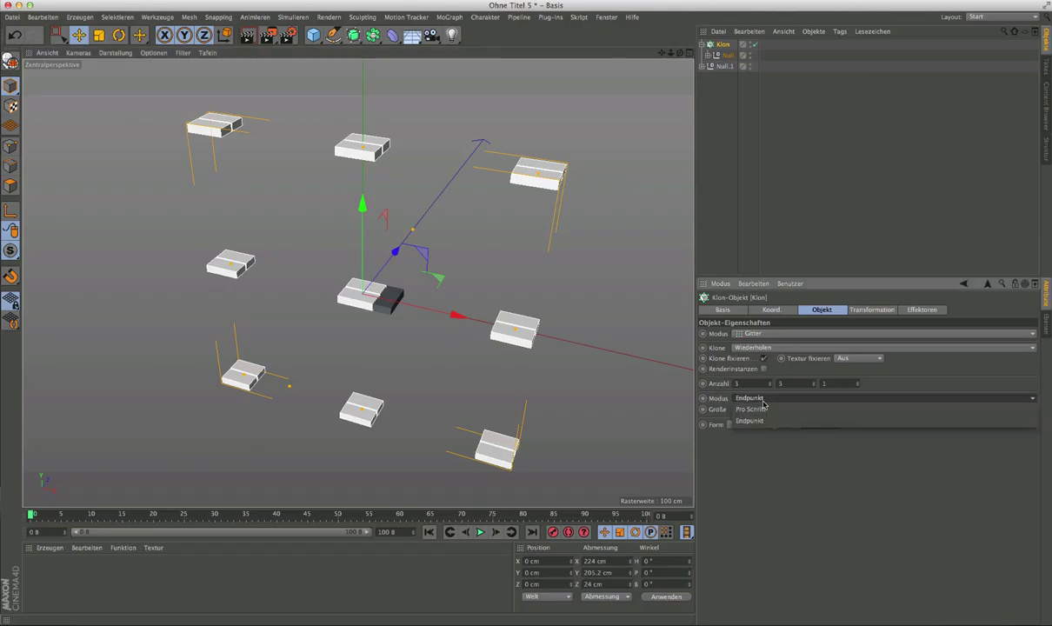
Step: Make the grid 6 × 3 × 1 and change its spacing Modus from Endpunkt to Pro Schritt
click(617, 324)
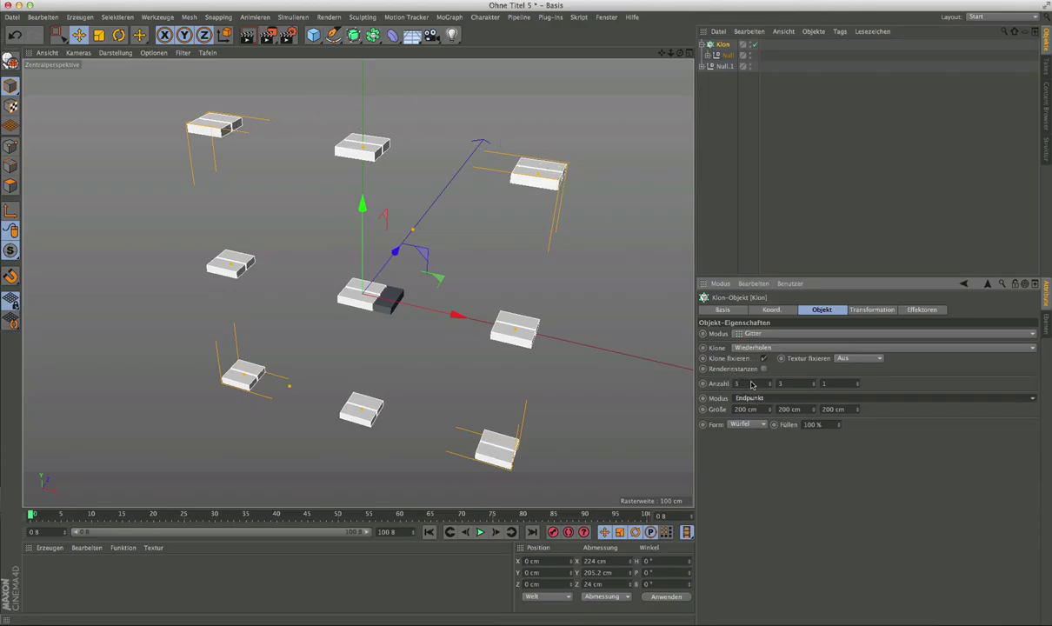
drag(770, 383, 770, 385)
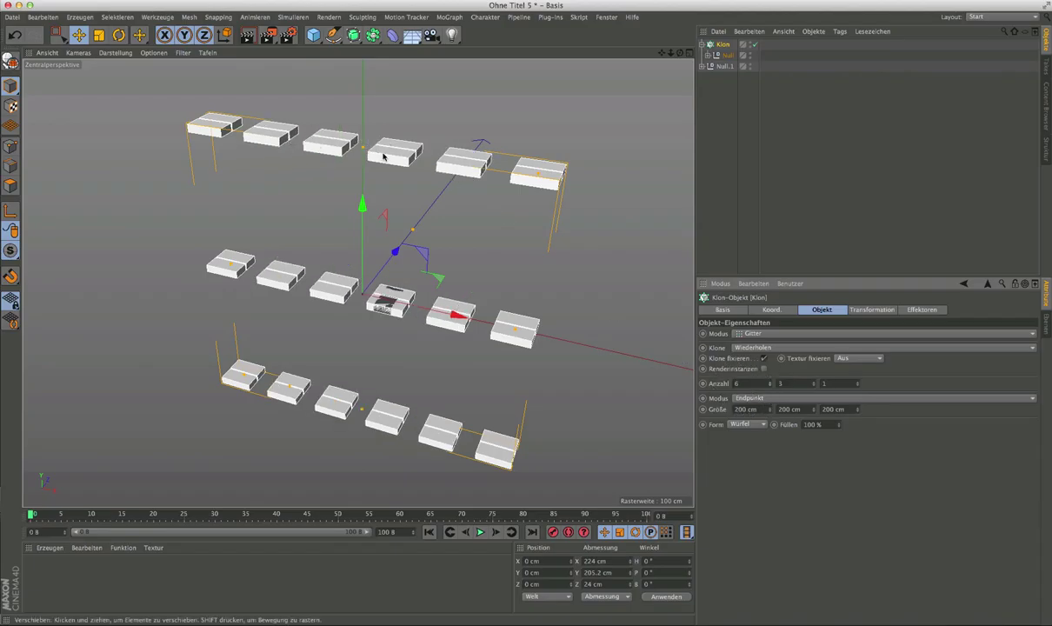
click(756, 398)
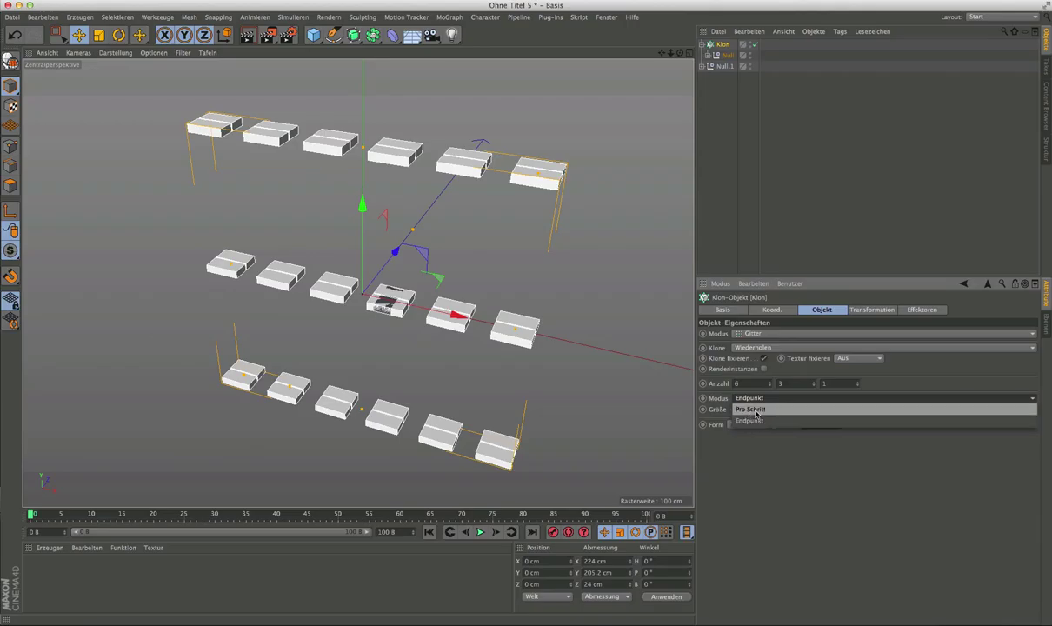
click(755, 411)
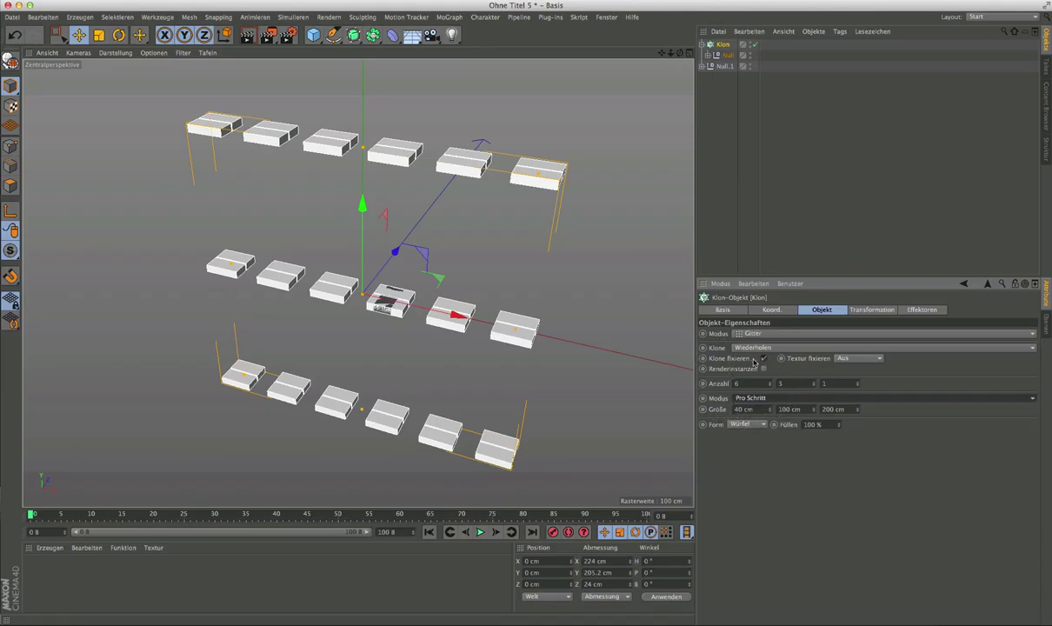
Step: Set Größe X 37.5 cm and Y 12.5 cm, and the second Anzahl to 8 for a 6×8×1 grid
click(754, 410)
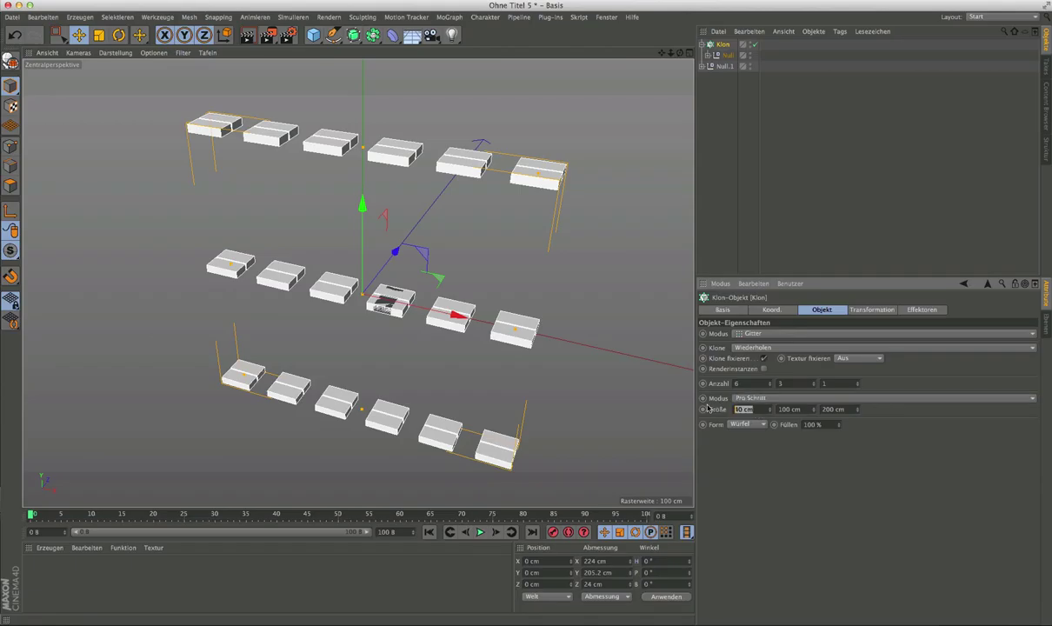
text(37.5)
key(Return)
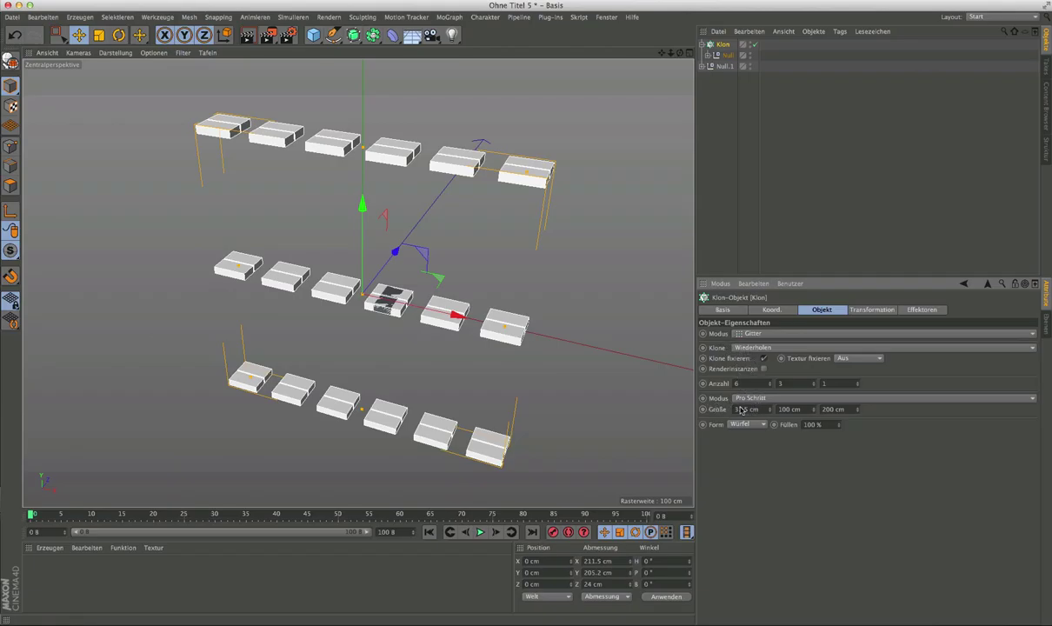
double_click(804, 410)
text(1)
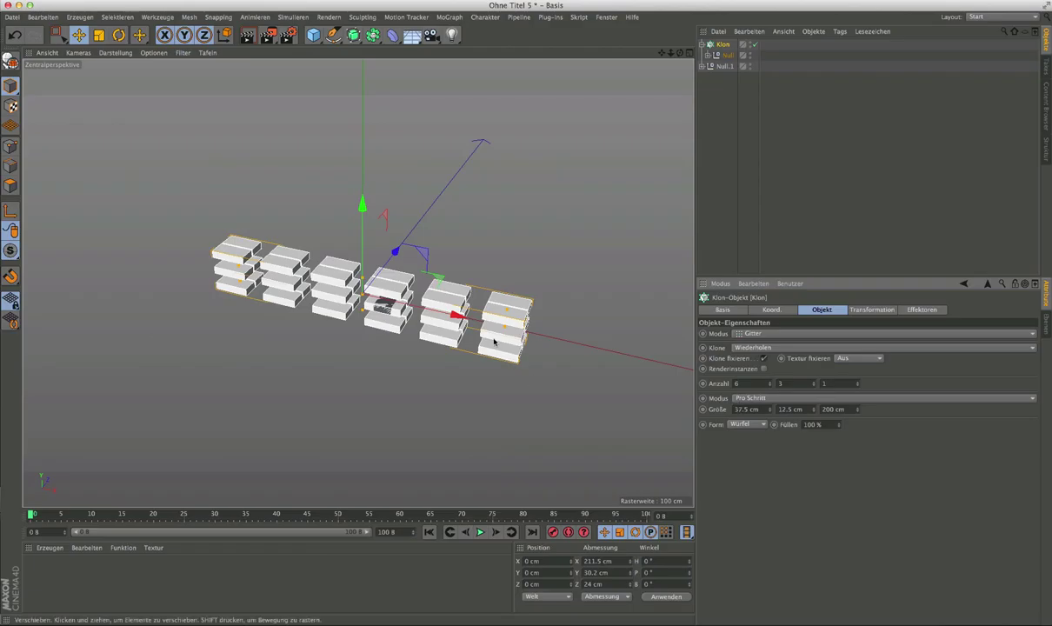
double_click(810, 385)
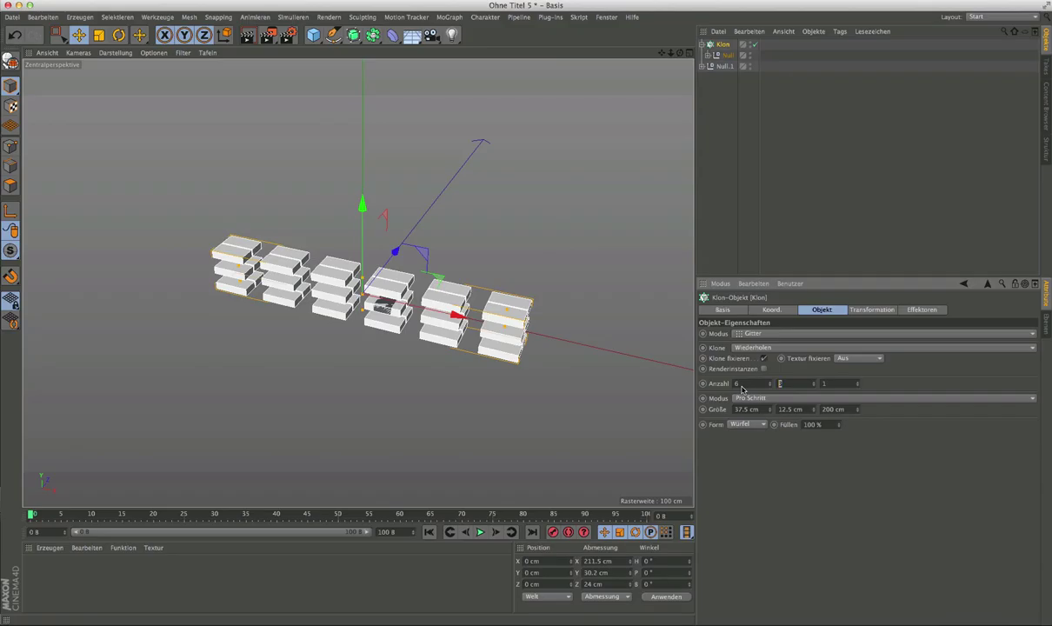
text(8)
key(Return)
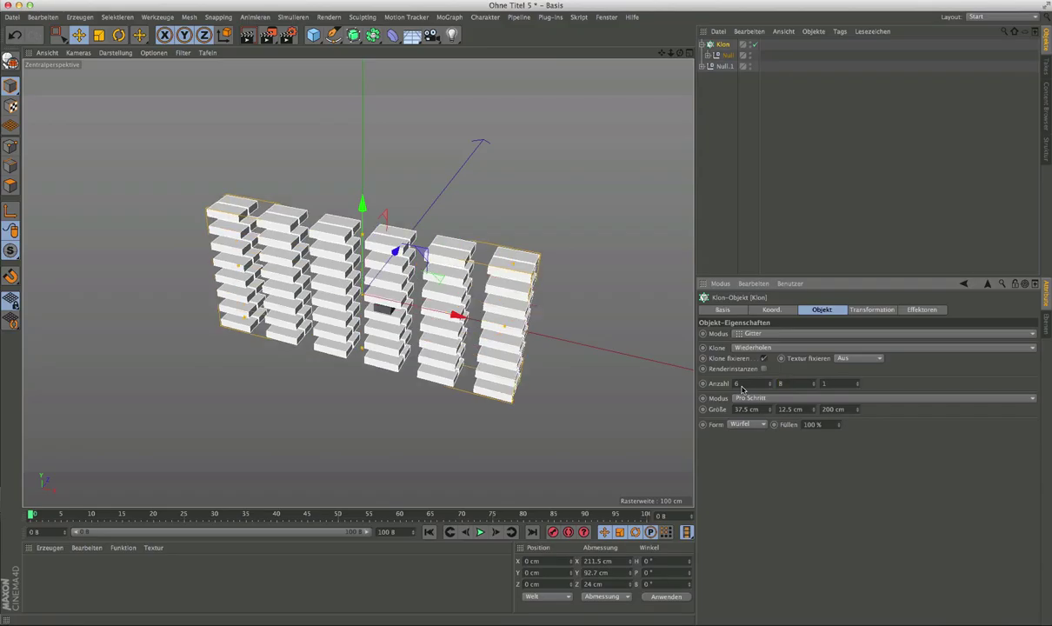
scroll(436, 339, up, 2)
scroll(435, 339, up, 2)
alt+drag(435, 339, 452, 340)
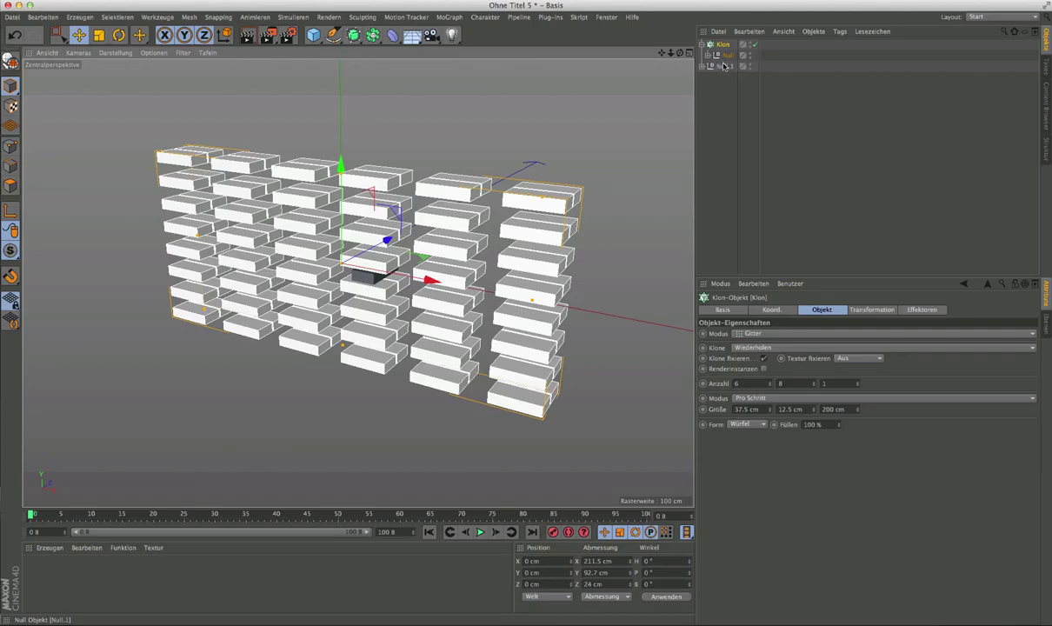
Step: Duplicate the Klon cloner to create Klon.1 and clear out its copied child
click(720, 67)
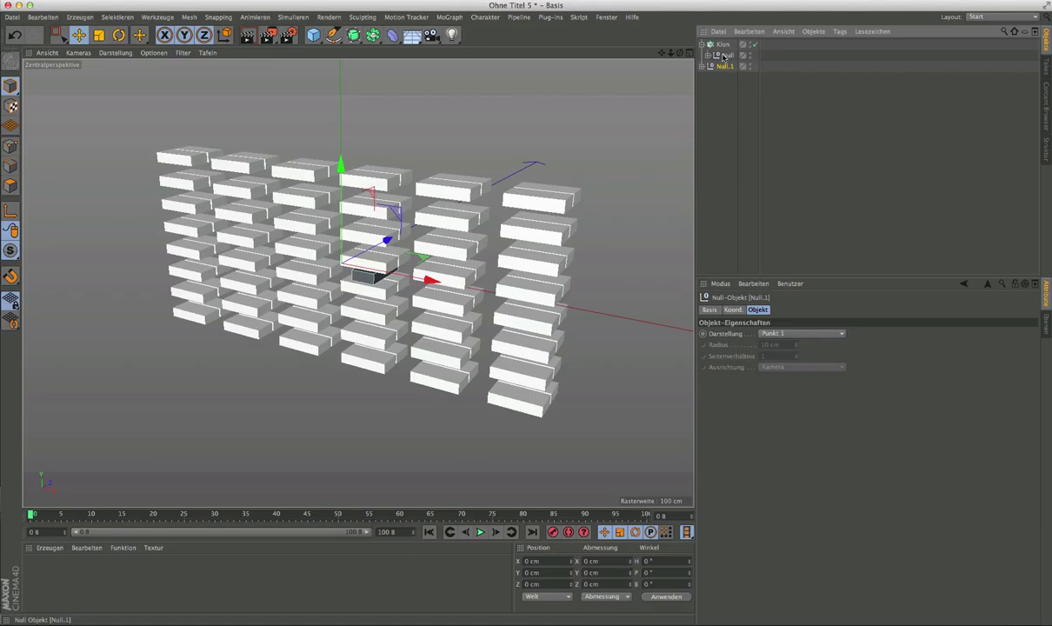
click(723, 44)
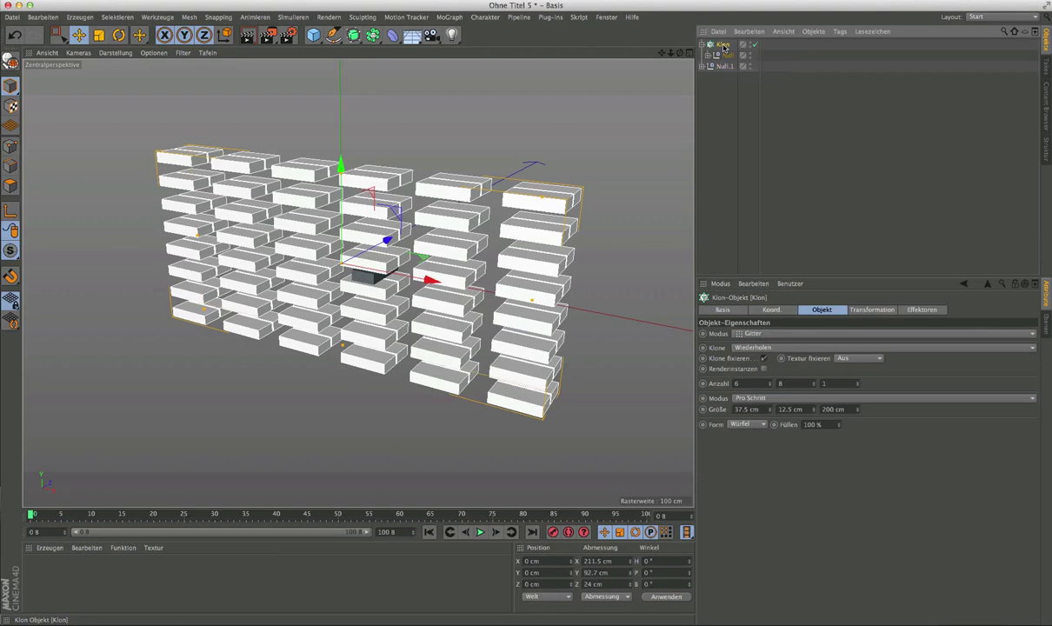
key(ctrl+c)
key(ctrl+v)
click(726, 55)
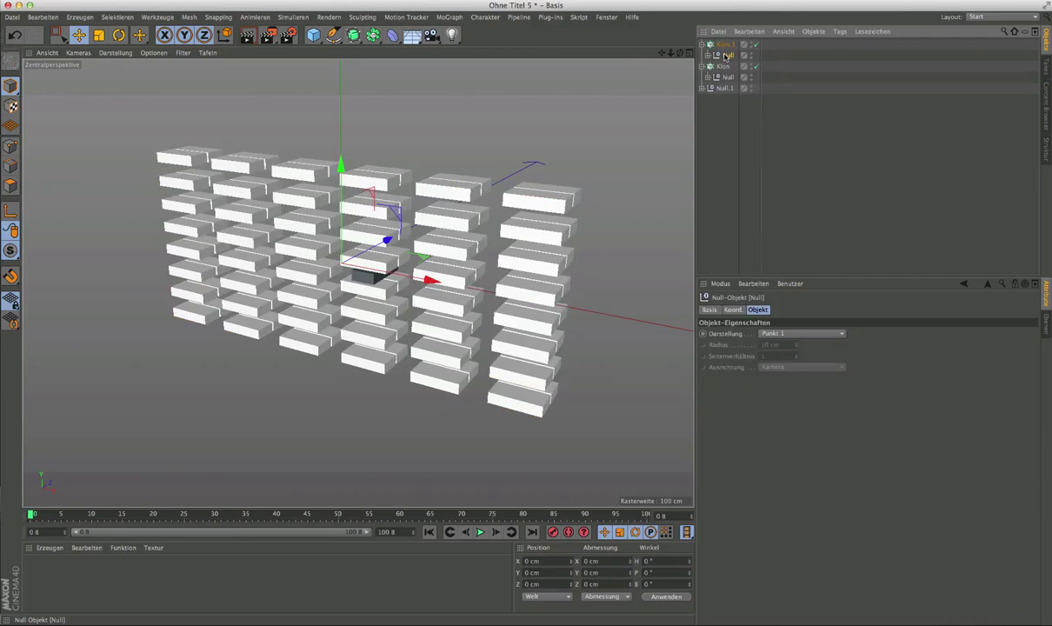
click(703, 44)
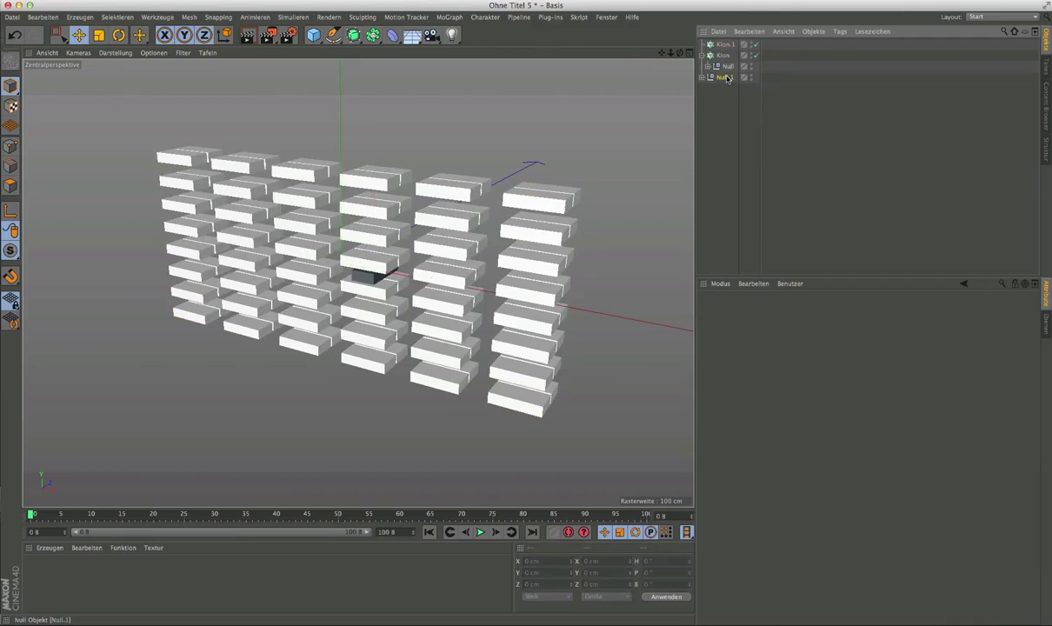
Step: Move Null.1 under Klon.1 and orbit to check the interlocking brick wall
click(725, 77)
drag(725, 78, 724, 44)
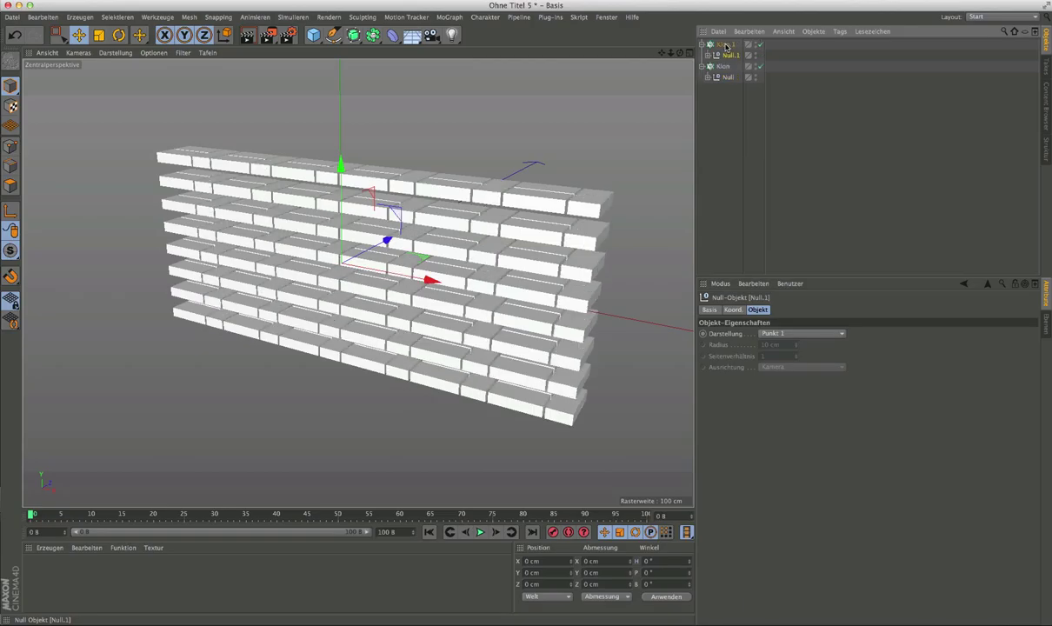
click(724, 43)
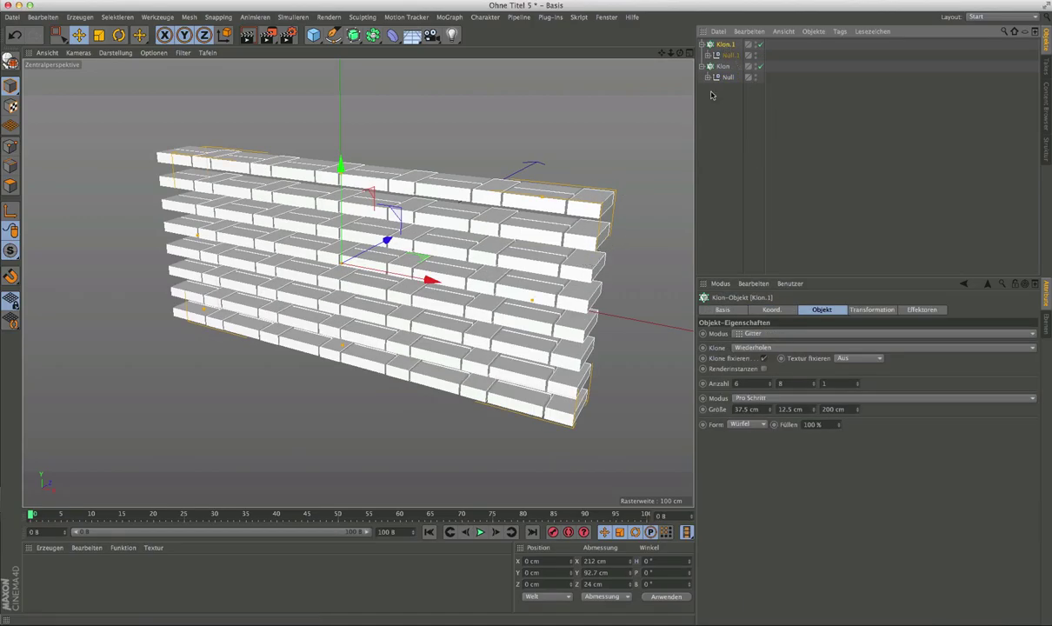
mouse_move(603, 171)
alt+mouse_down()
mouse_move(510, 246)
mouse_move(644, 139)
alt+mouse_up()
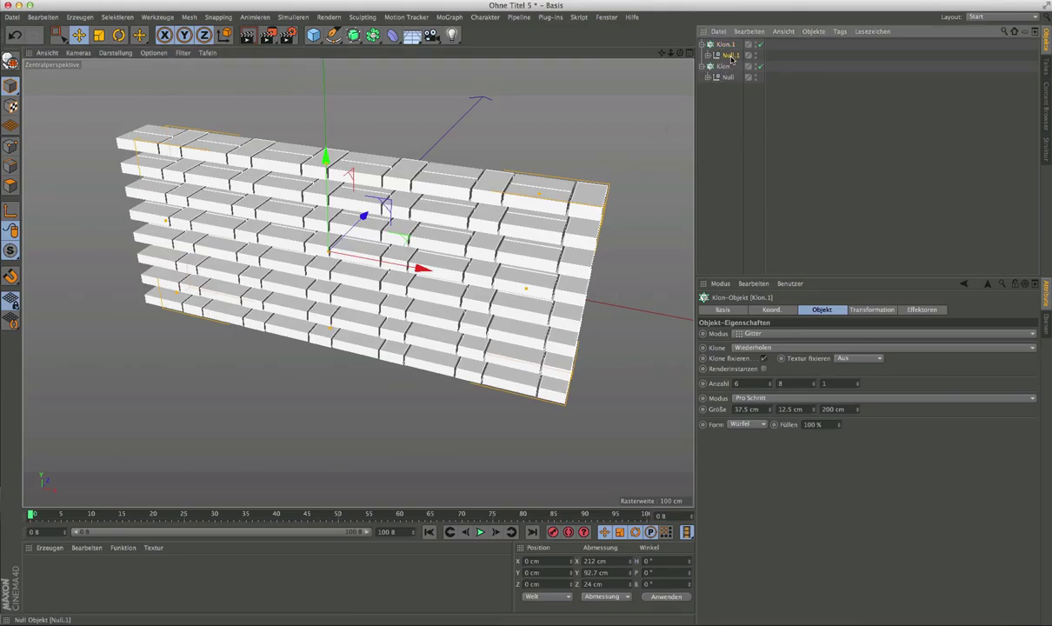
click(729, 55)
click(729, 46)
mouse_move(391, 199)
alt+mouse_down()
mouse_move(258, 235)
mouse_move(305, 270)
mouse_move(335, 260)
alt+mouse_up()
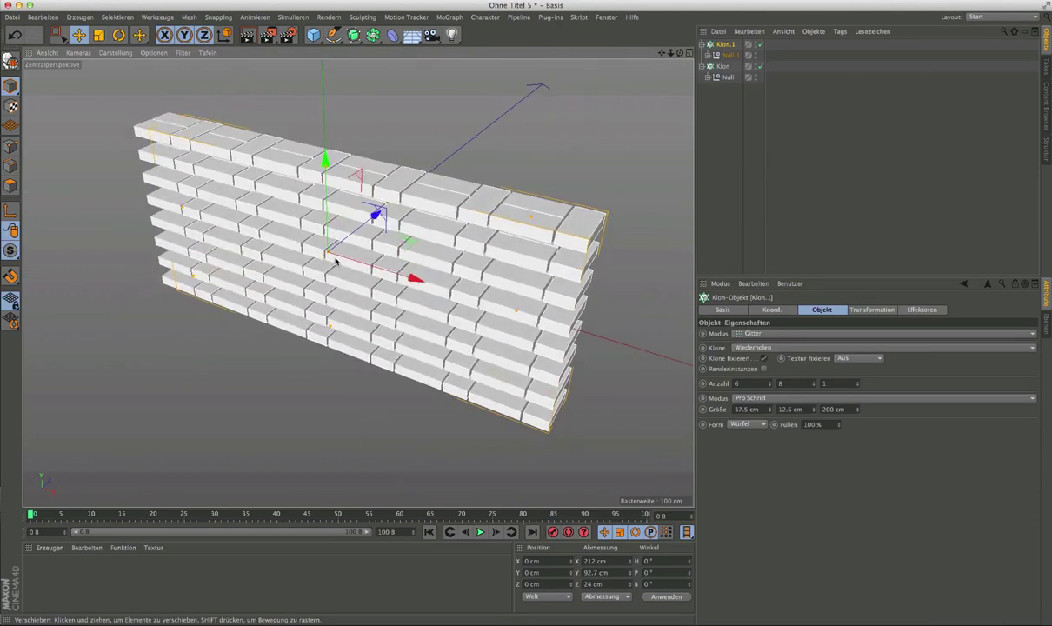
Step: Switch the viewport shading to show edge lines on the bricks and view the wall obliquely
click(114, 54)
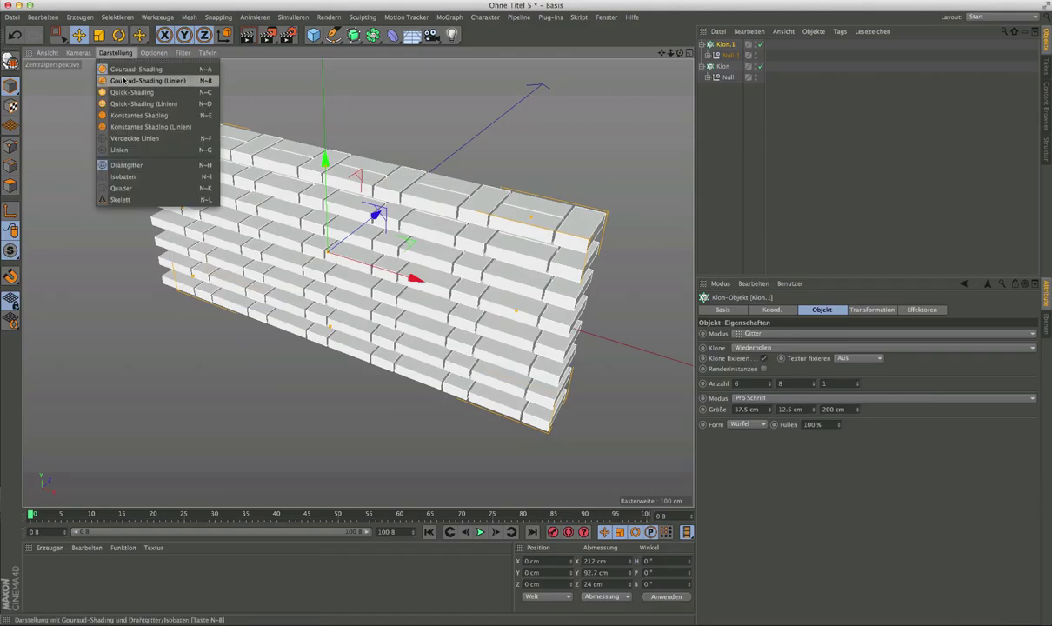
click(123, 79)
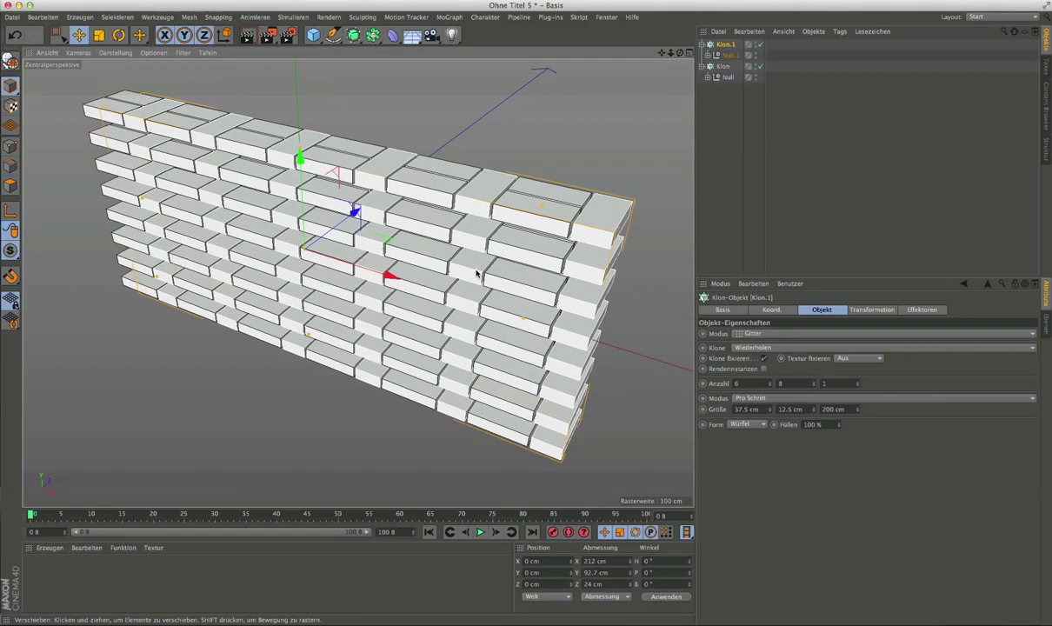
click(657, 197)
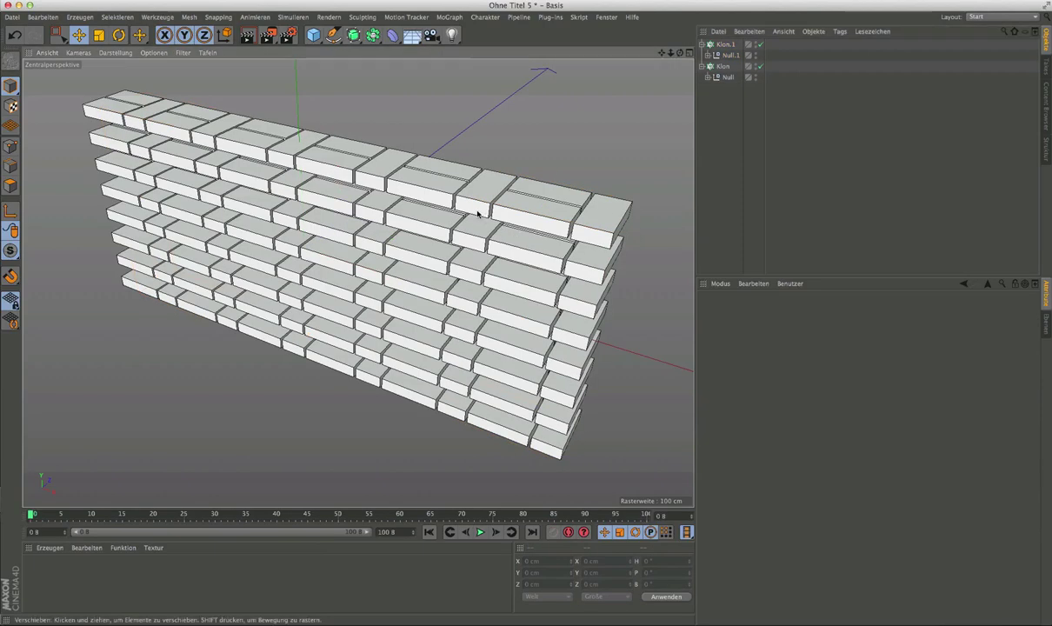
mouse_move(657, 197)
alt+mouse_down()
mouse_move(420, 172)
mouse_move(512, 238)
alt+mouse_up()
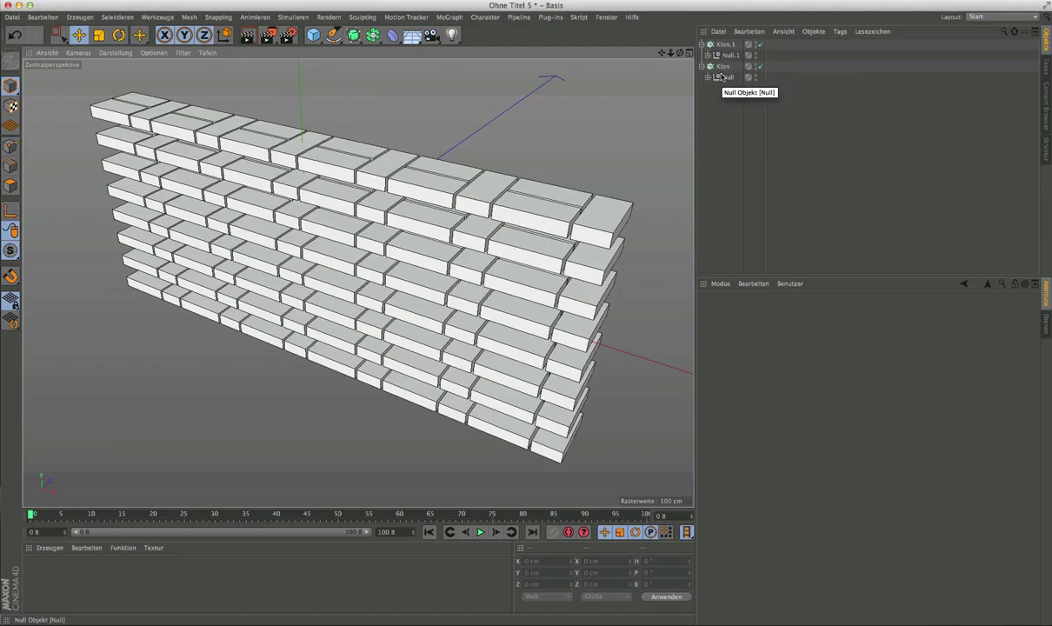
Step: Rename the Klon cloner to 'L 1' and Klon.1 to 'B 1'
click(723, 67)
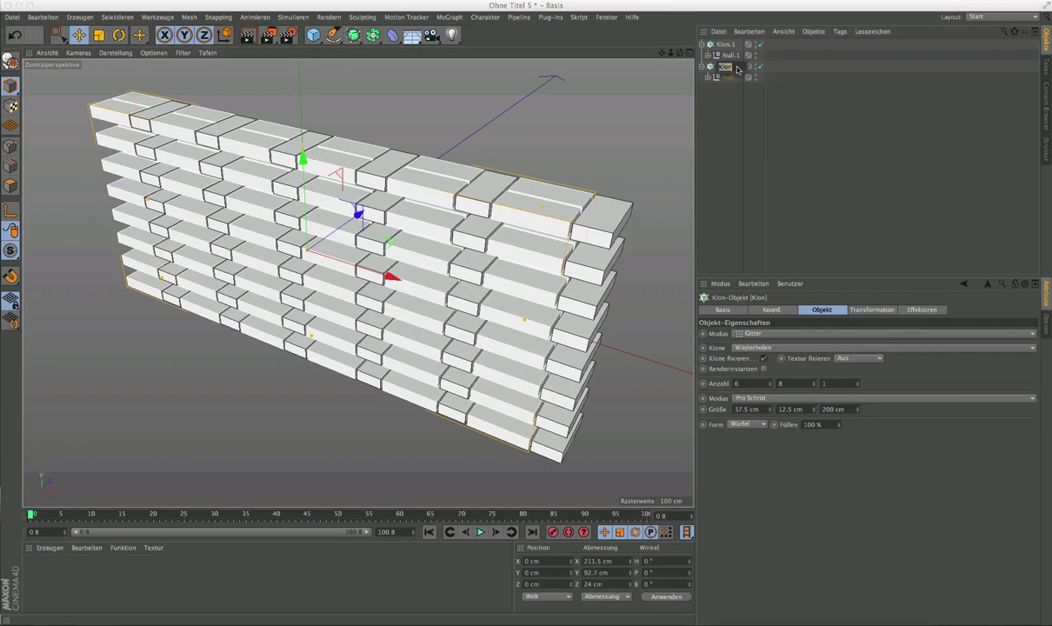
key(BackSpace)
text(1)
key(Return)
double_click(725, 44)
key(BackSpace)
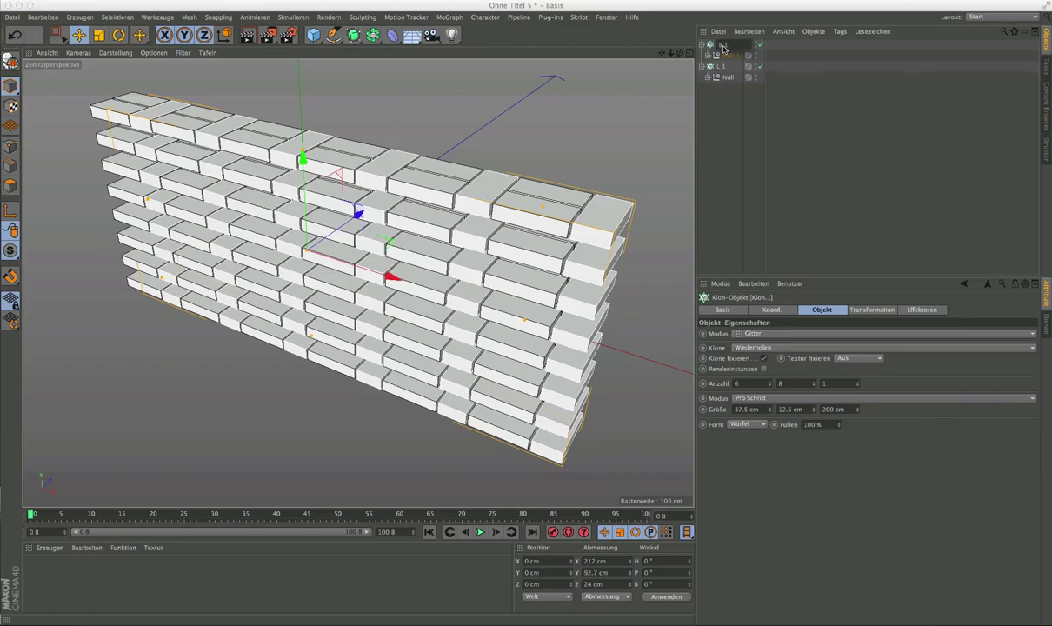
key(Return)
Step: Collapse B 1 and L 1 in the Object Manager, then select both cloners
click(703, 45)
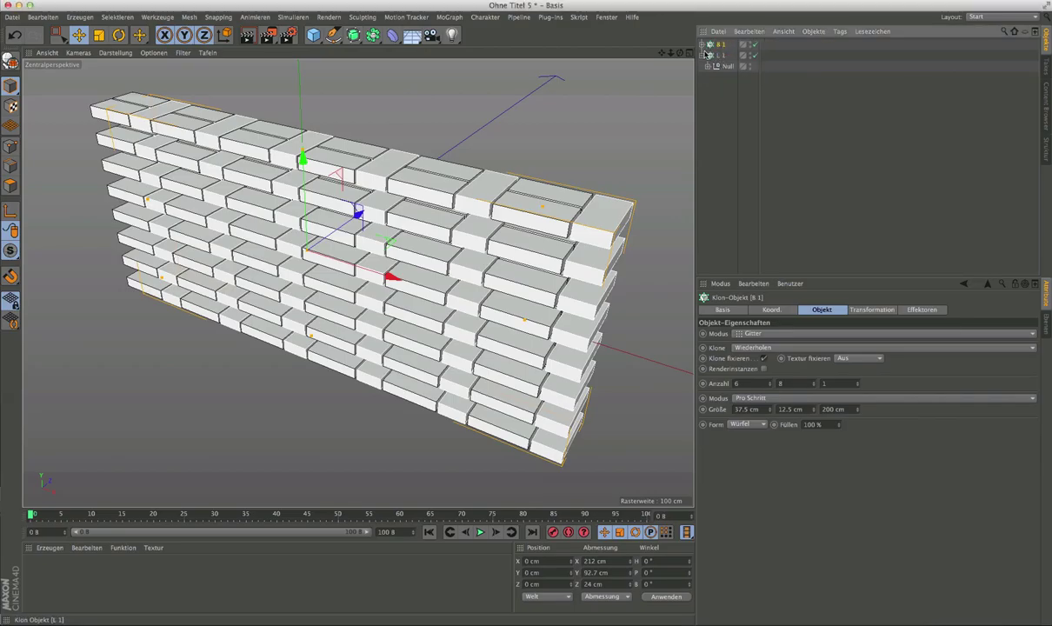
click(702, 55)
click(716, 95)
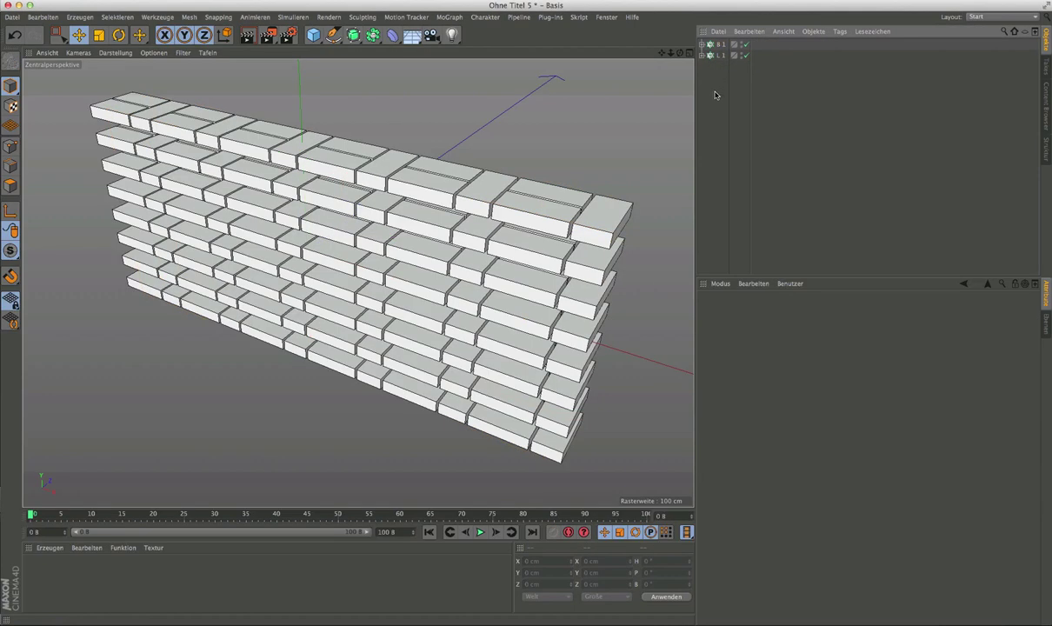
alt+drag(526, 179, 529, 180)
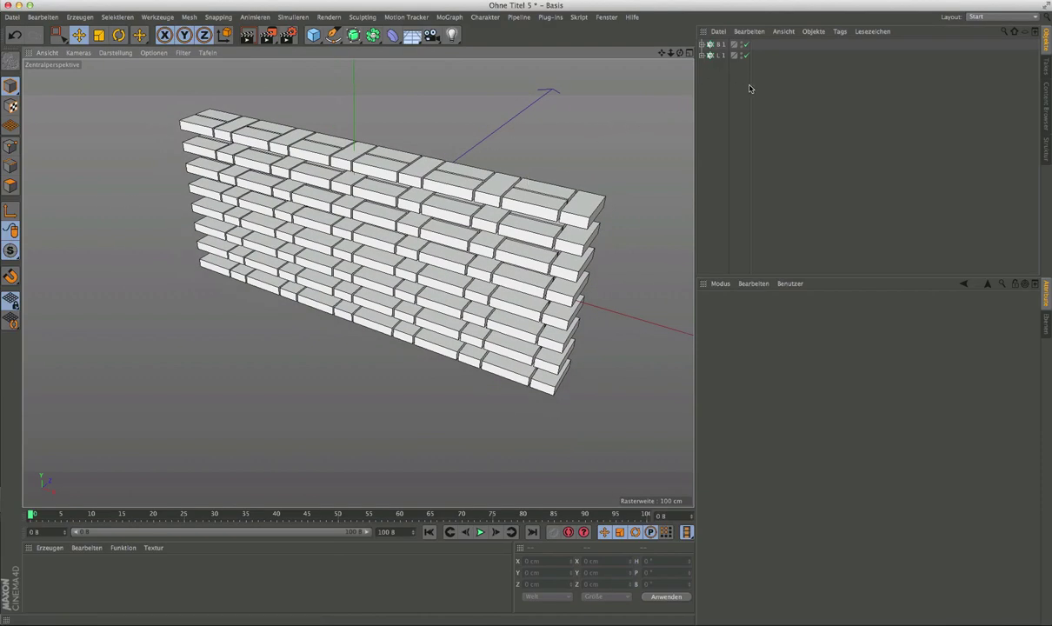
click(716, 45)
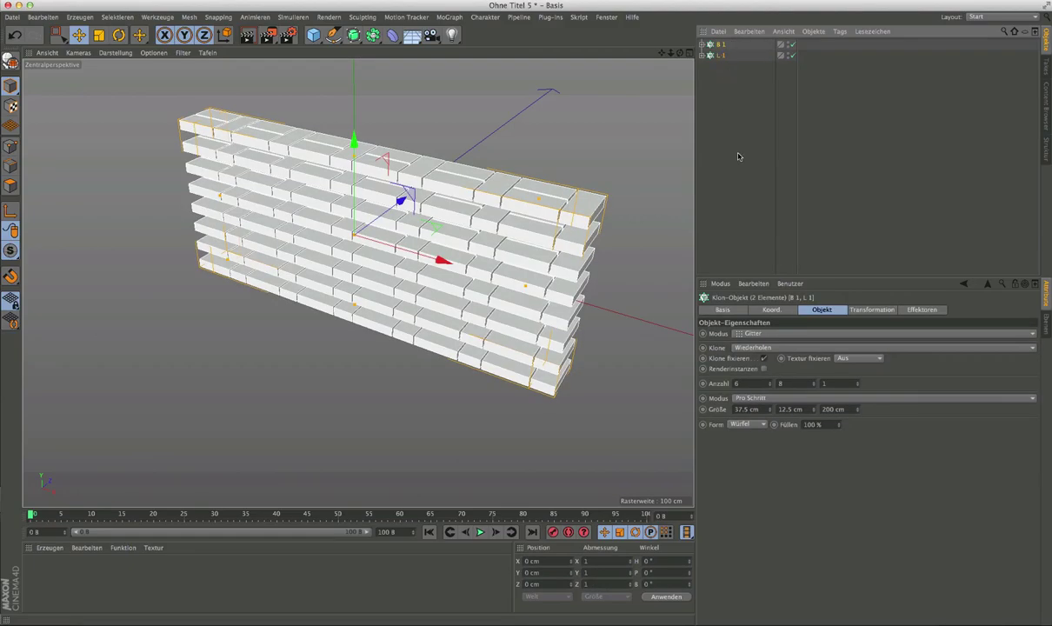
Step: Duplicate B 1 and L 1, rename the copies 'B 2' and 'L 2', and select both
key(ctrl+c)
key(ctrl+v)
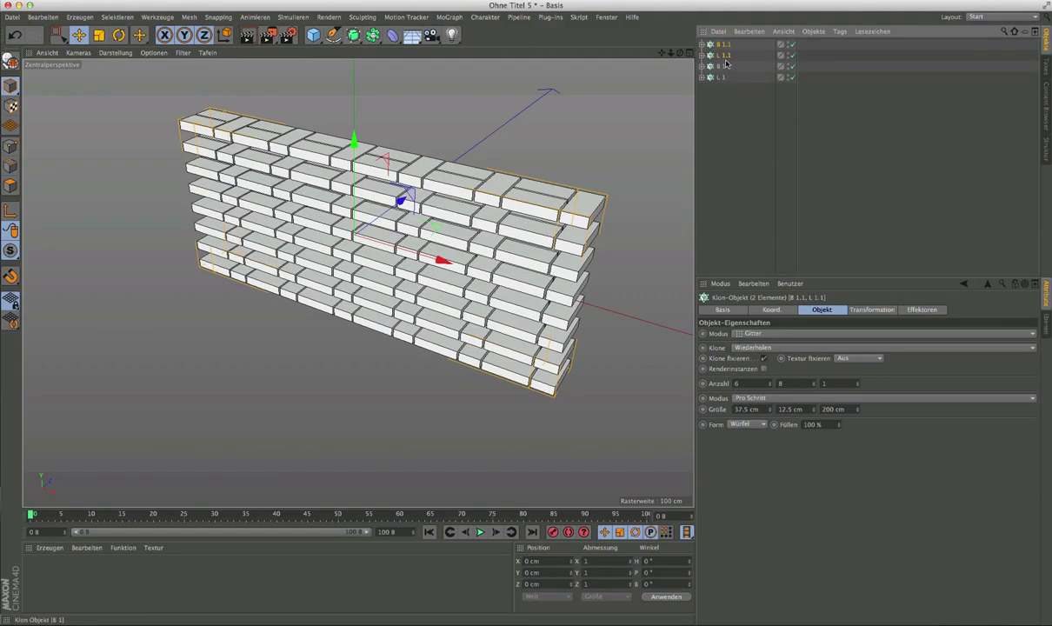
click(725, 56)
click(727, 57)
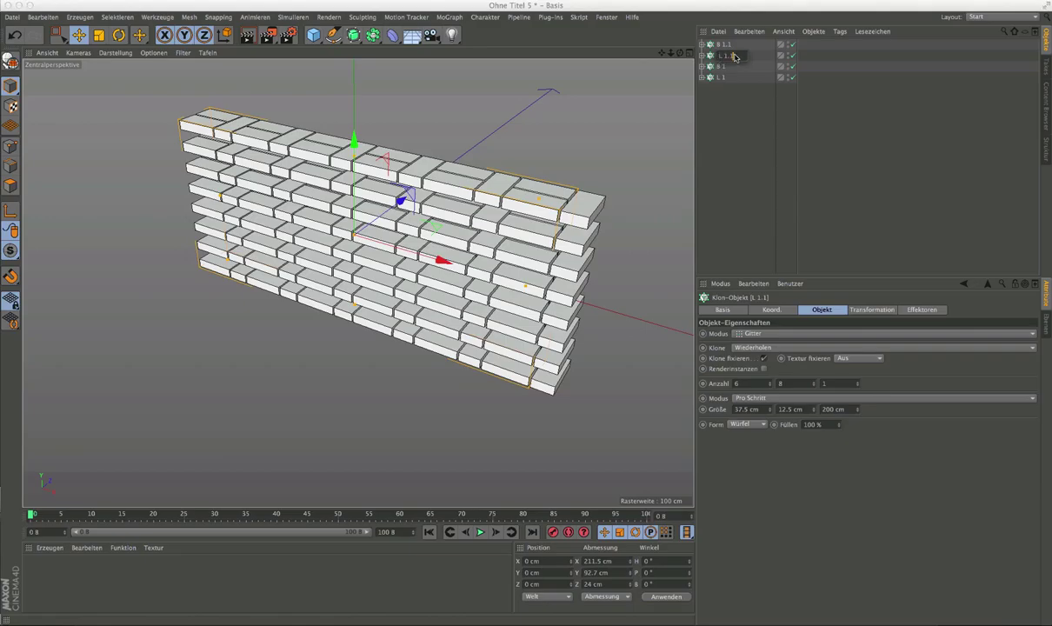
text(2)
key(Return)
double_click(725, 45)
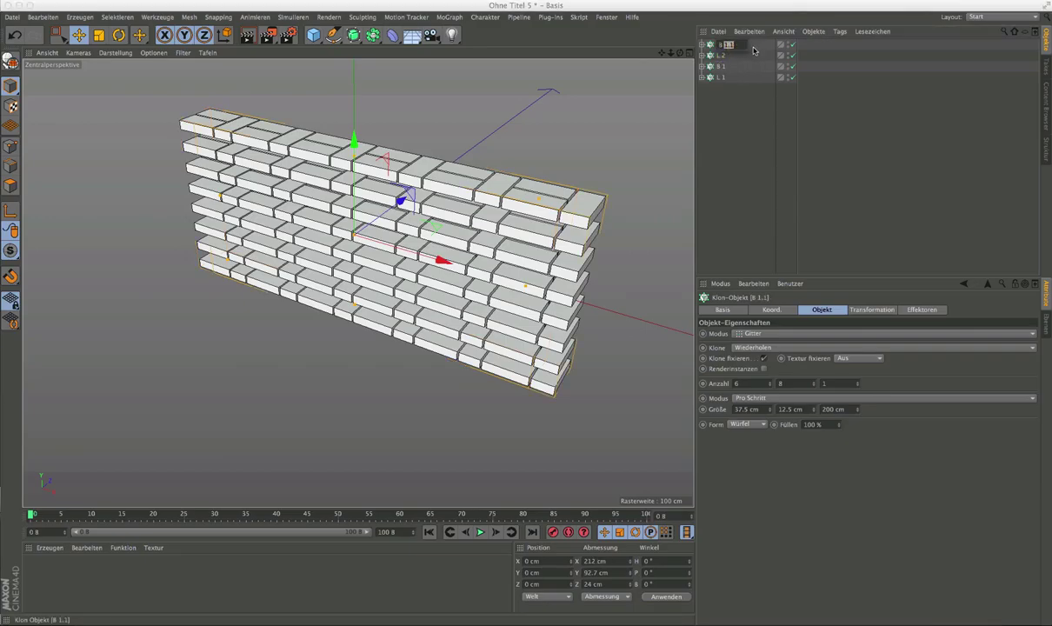
click(753, 49)
text(2)
key(Return)
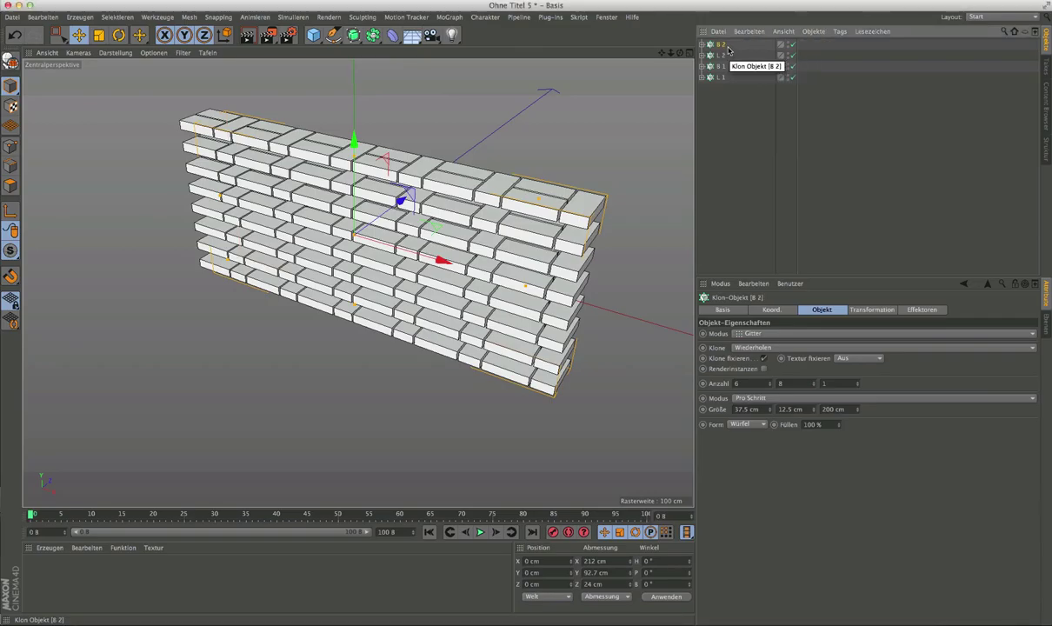
ctrl+click(720, 55)
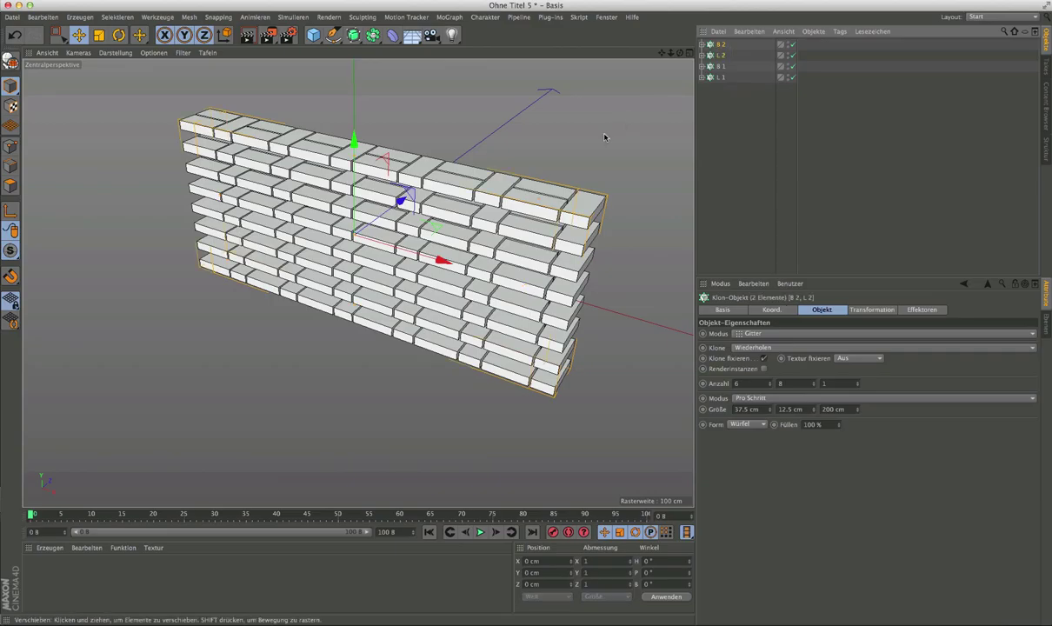
Step: Drag the copied brick cloners sideways and upward in the viewport to roughly align them
mouse_move(436, 226)
alt+mouse_down()
mouse_move(374, 248)
mouse_move(400, 255)
alt+mouse_up()
scroll(343, 256, up, 3)
scroll(343, 256, up, 3)
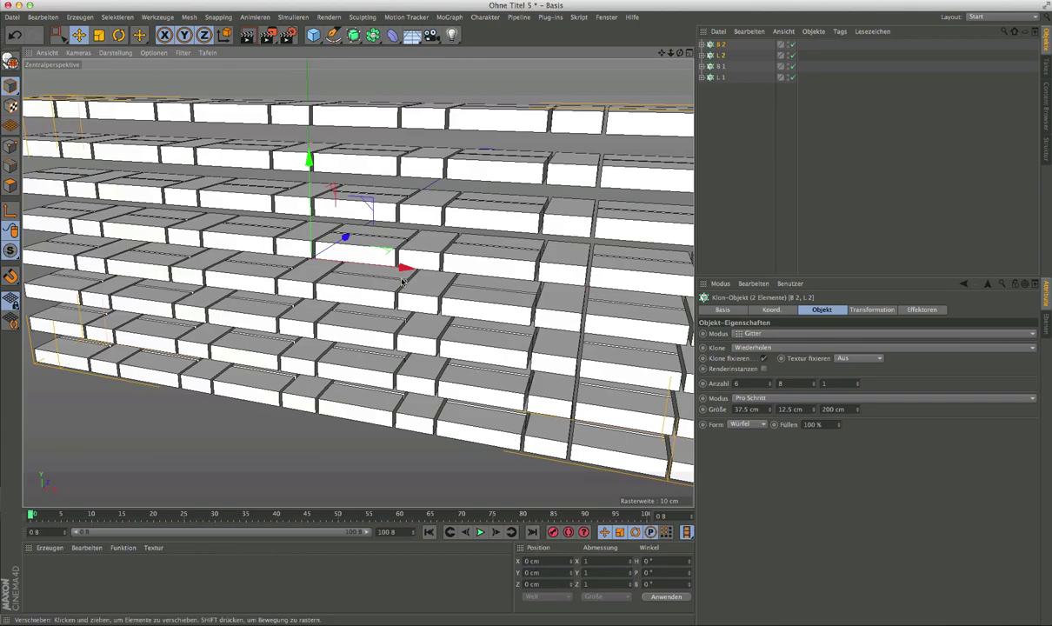
drag(405, 267, 470, 269)
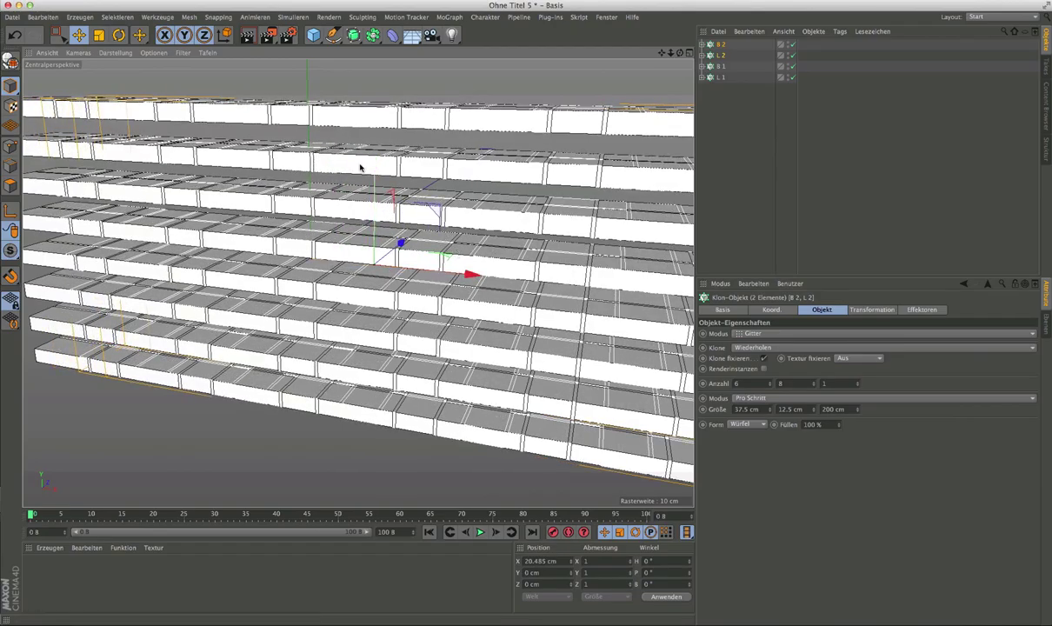
drag(375, 168, 380, 149)
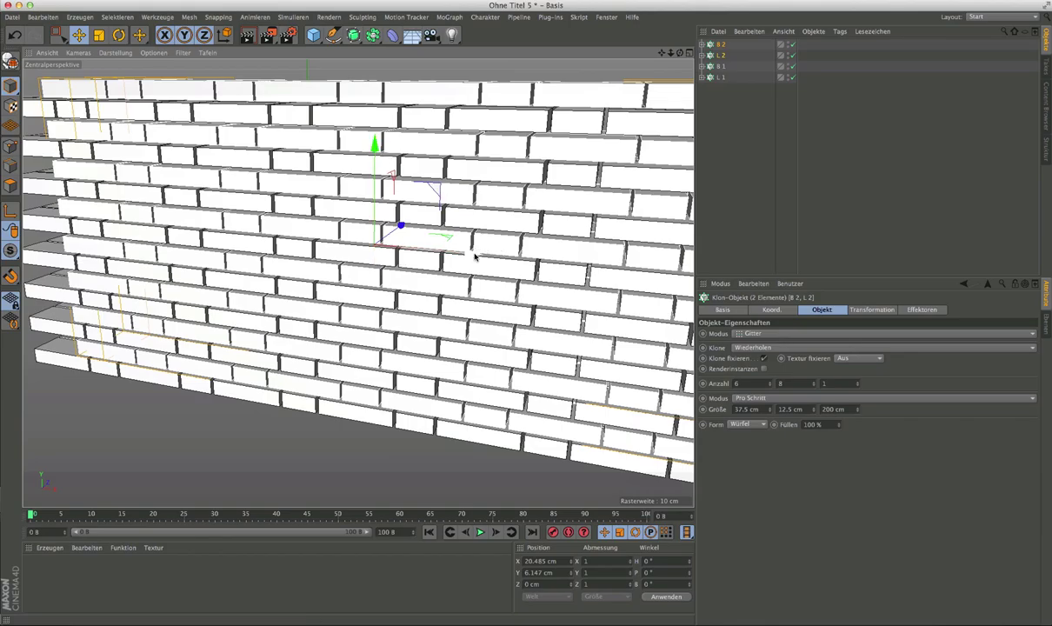
drag(472, 253, 471, 253)
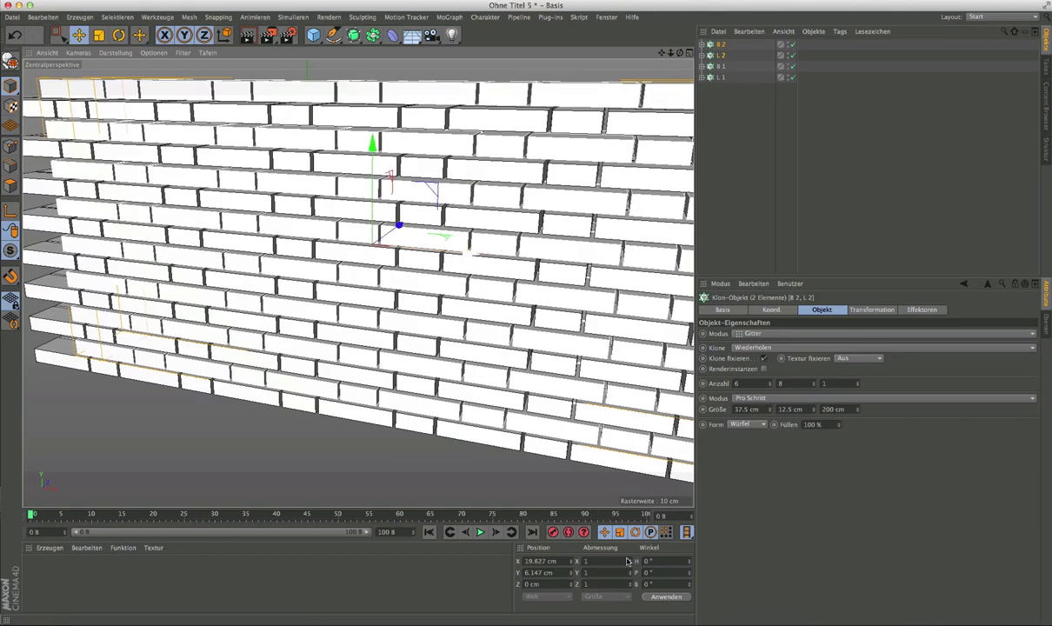
mouse_move(423, 305)
alt+mouse_down()
mouse_move(373, 272)
mouse_move(406, 268)
alt+mouse_up()
Step: Set the copies' position to X 18.75 cm and Y 6.25 cm
click(546, 560)
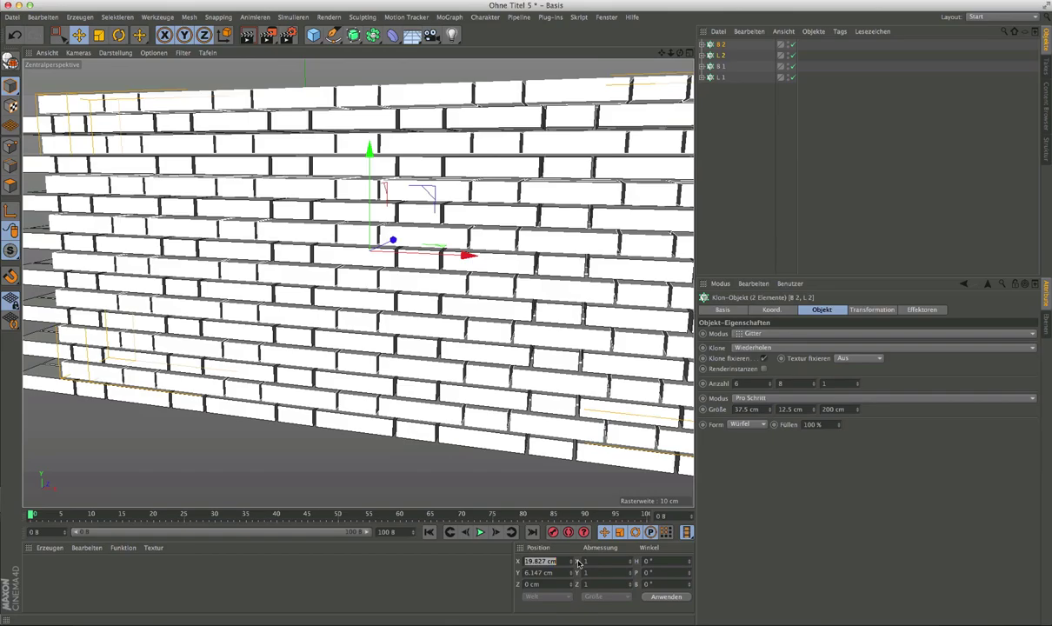
text(18)
text(.75)
key(Return)
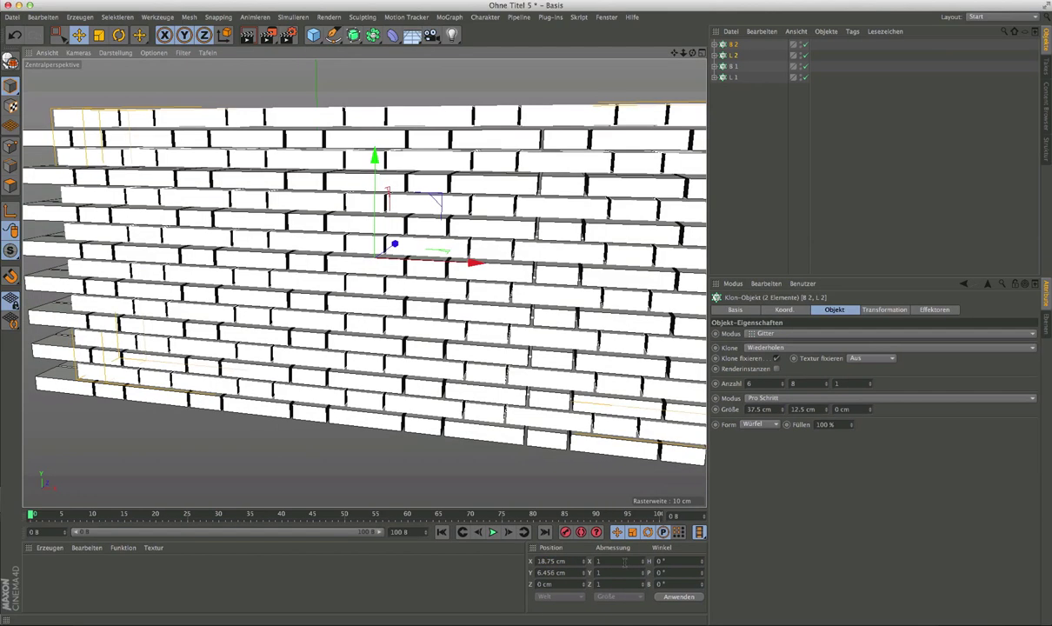
click(550, 572)
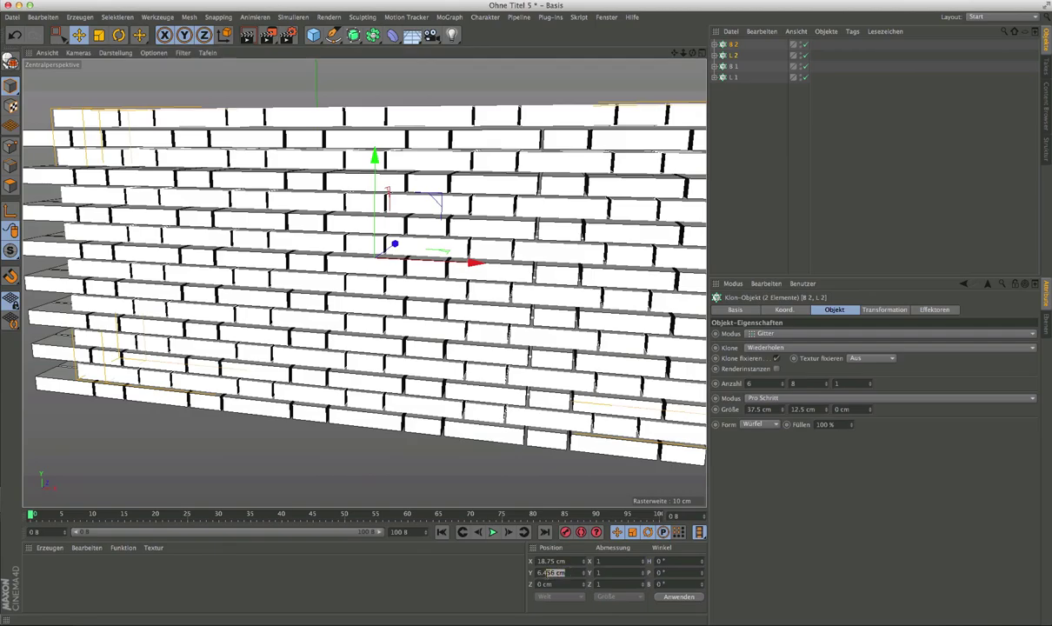
text(6)
key(Return)
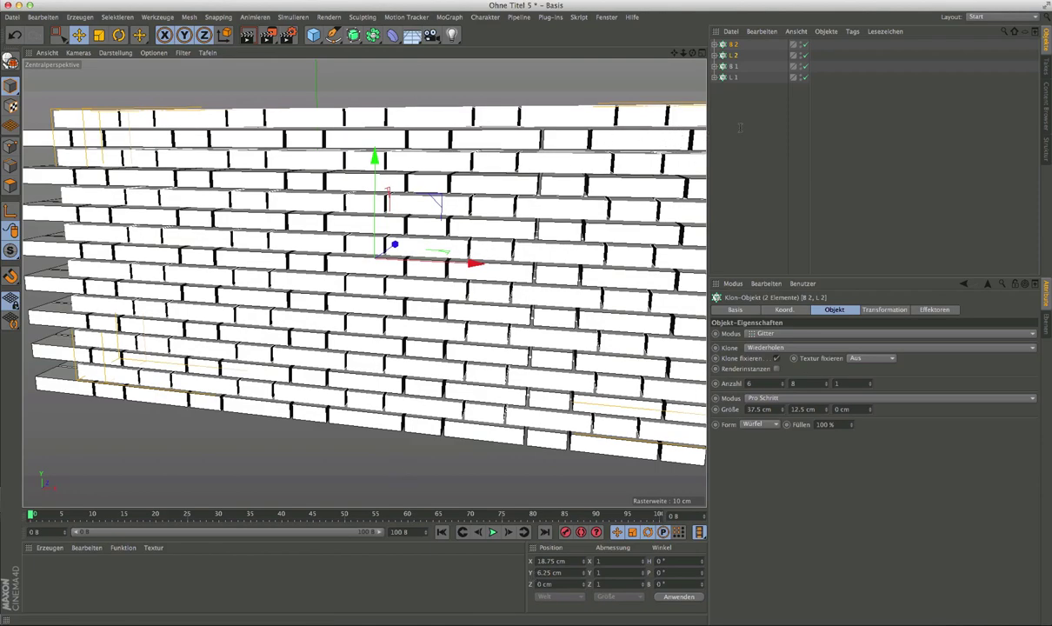
Step: Check the wall from a new angle, then select all four brick cloners
click(713, 132)
mouse_move(374, 261)
alt+mouse_down()
mouse_move(420, 266)
mouse_move(434, 299)
alt+mouse_up()
scroll(421, 266, down, 5)
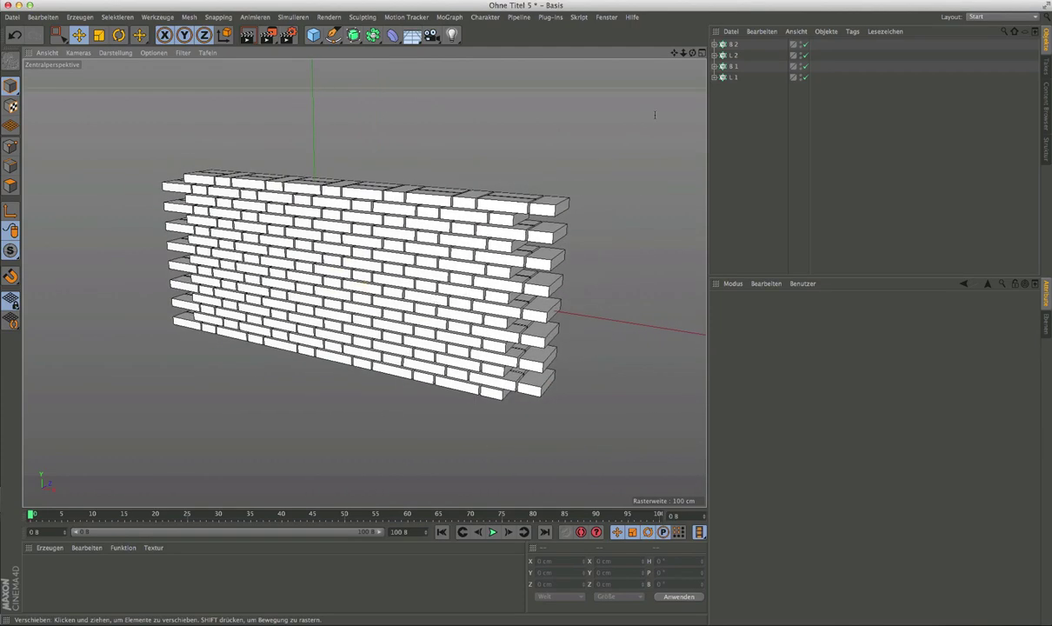
key(ctrl+a)
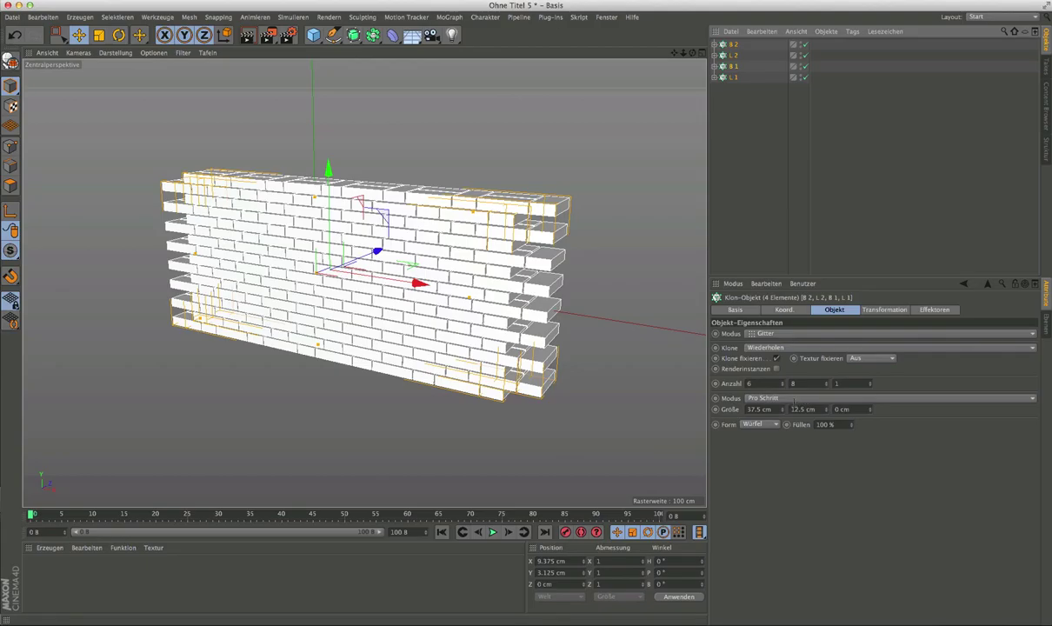
Step: Switch the cloners' spacing mode to Endpunkt with a horizontal size of 375 cm
click(794, 399)
key(Escape)
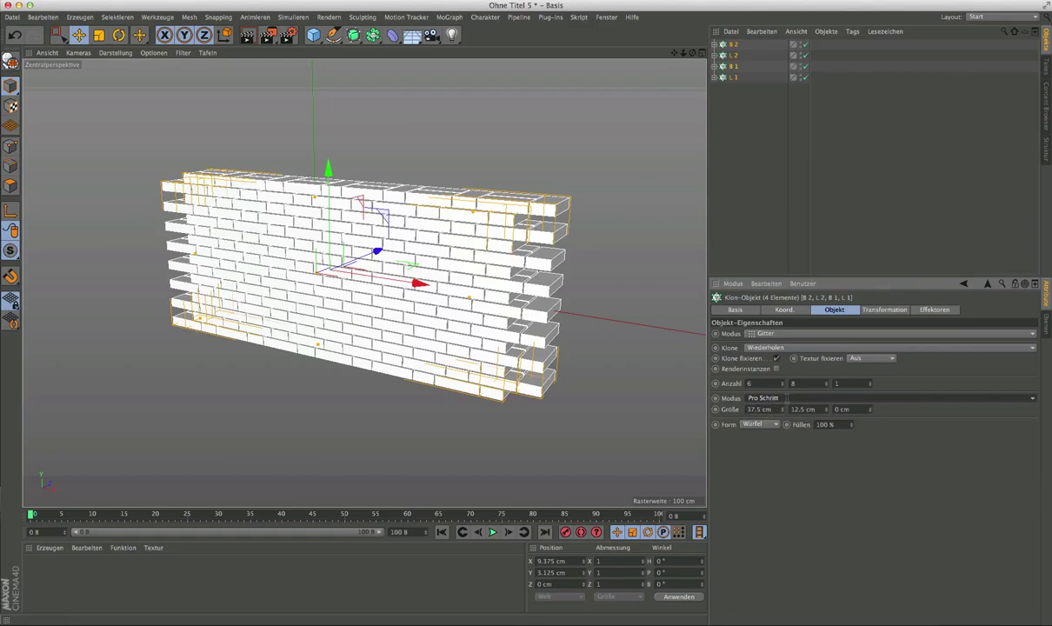
click(782, 397)
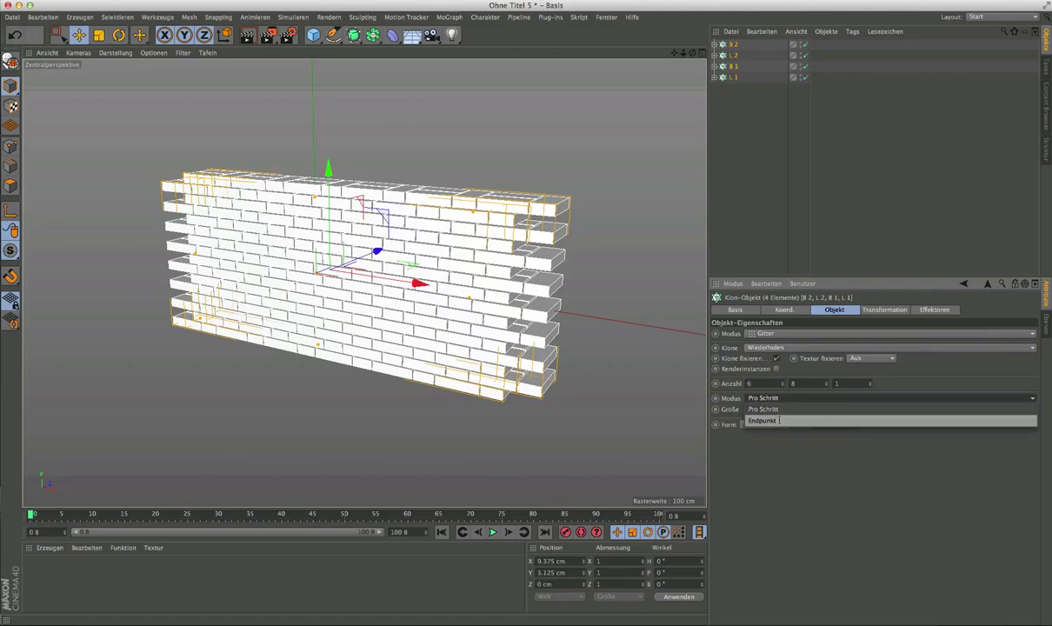
click(777, 421)
double_click(761, 409)
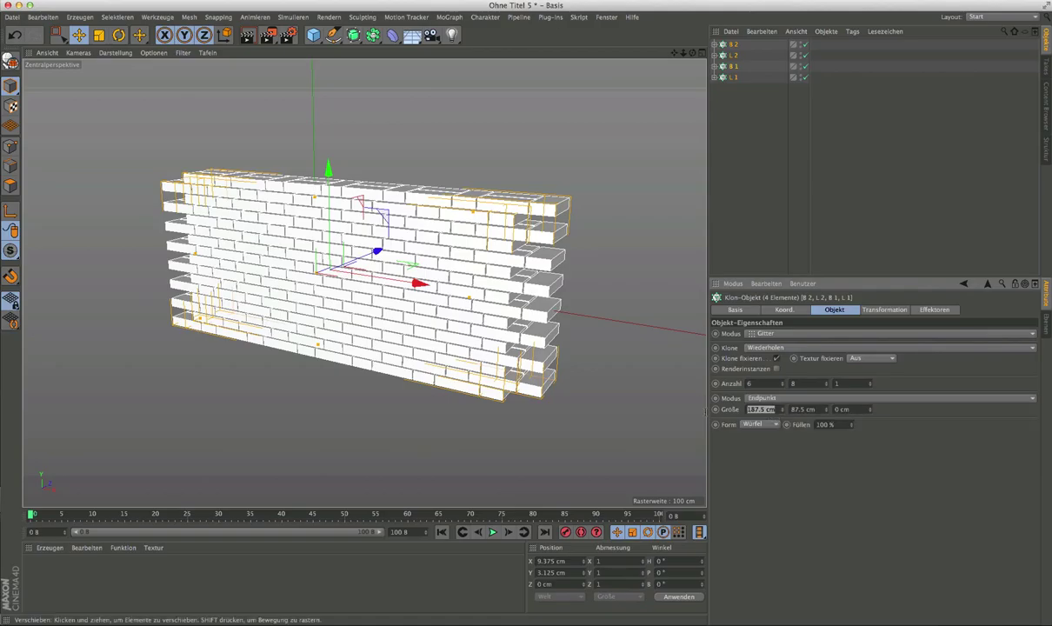
text(3,7)
text(5)
key(Return)
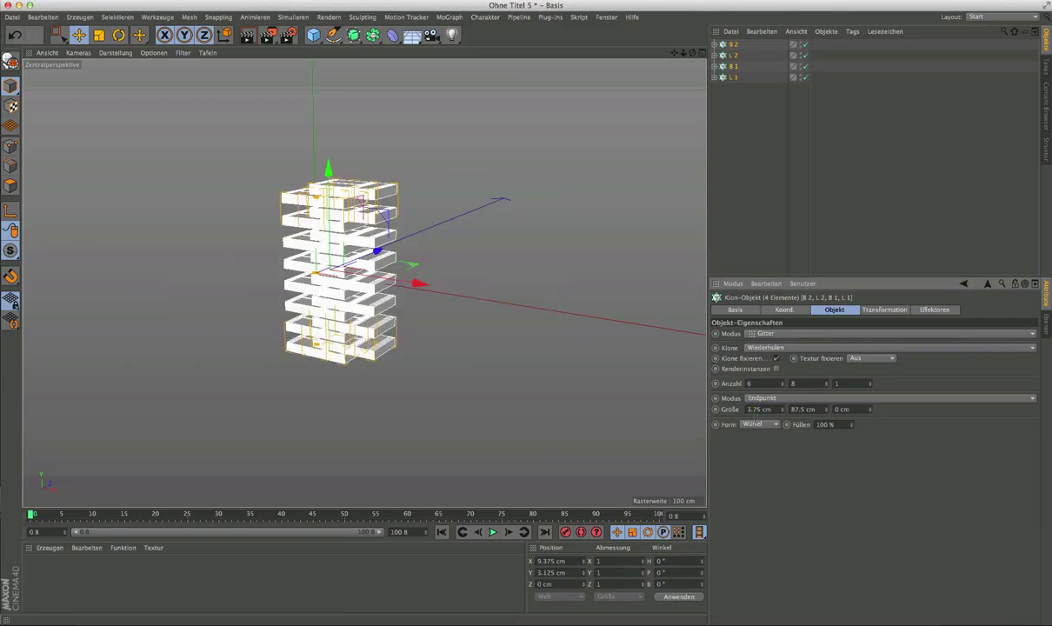
text(375)
key(Return)
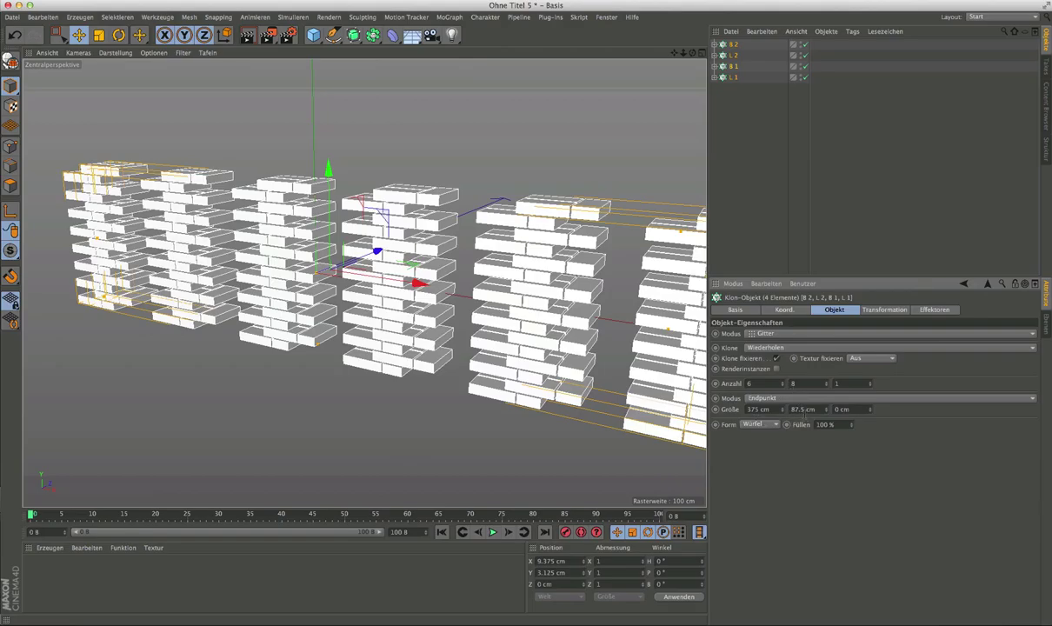
Step: Set the vertical size to 125 cm and the clone counts to 10 by 10
double_click(791, 408)
text(12)
key(Return)
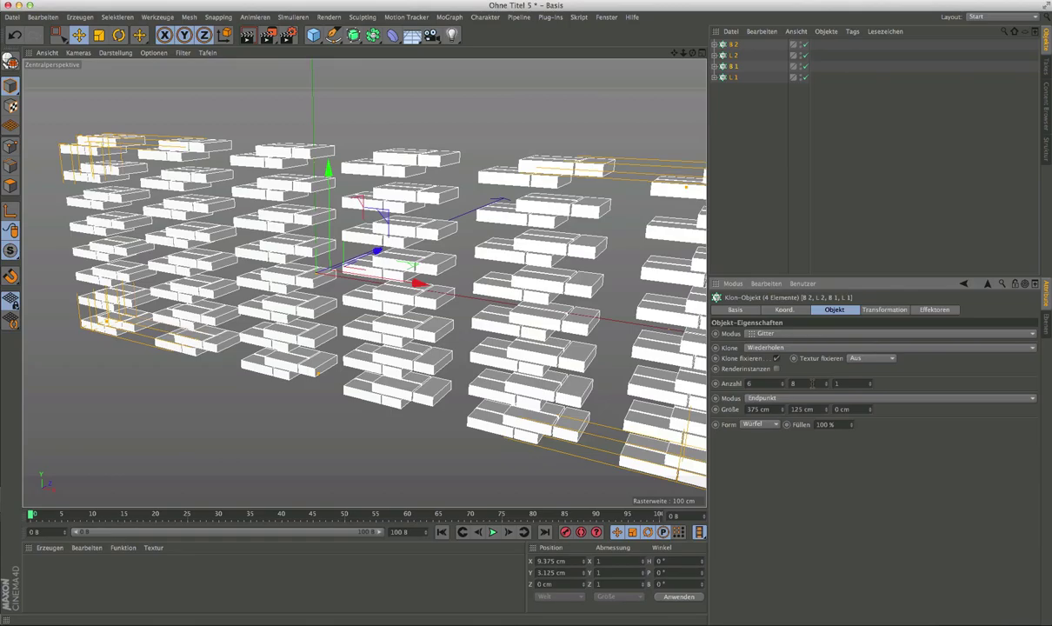
double_click(792, 383)
text(10)
key(Return)
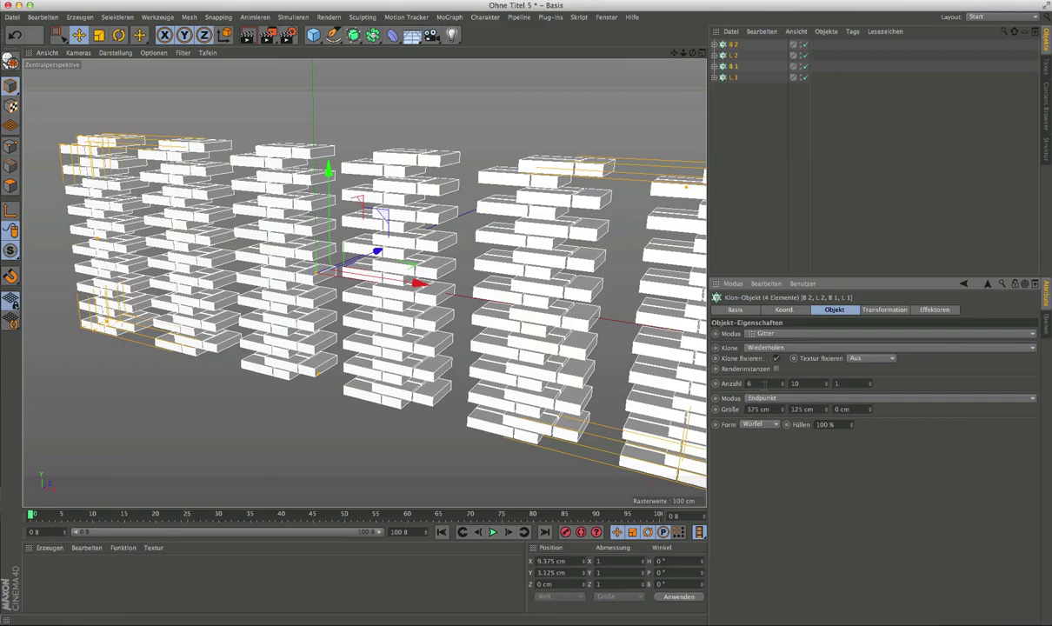
text(10)
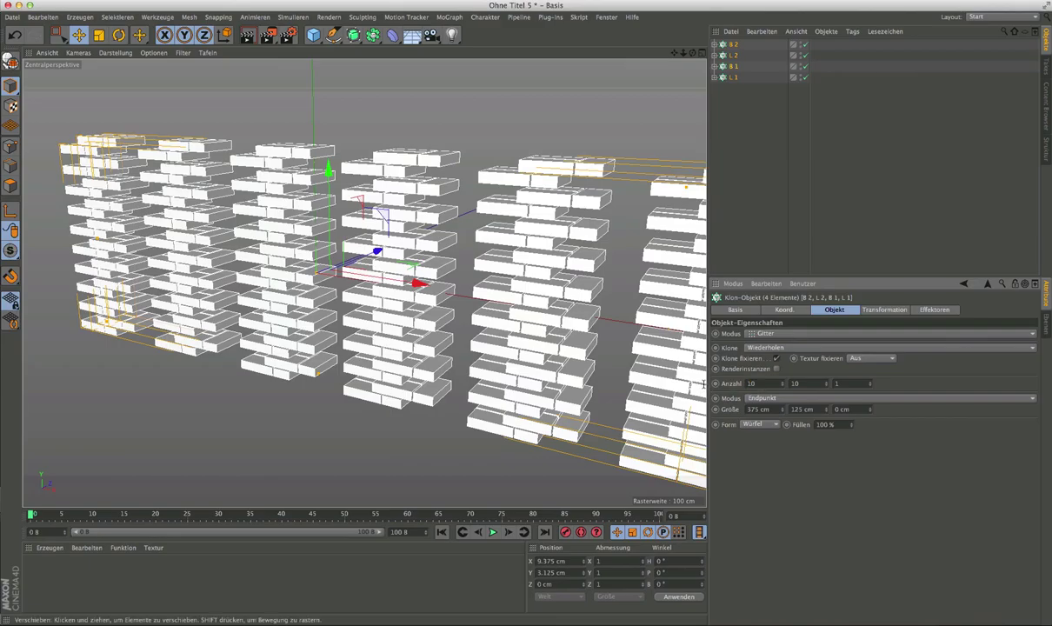
key(Return)
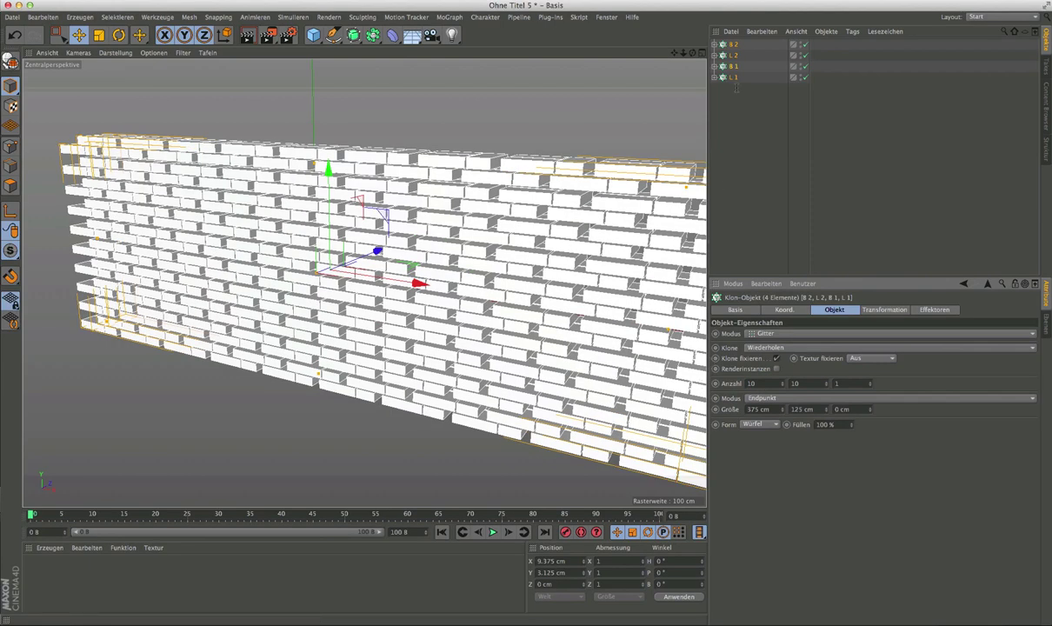
text(13)
Step: Raise the Anzahl X and Y counts to 11 each, then view the lengthened wall
alt+drag(522, 331, 570, 348)
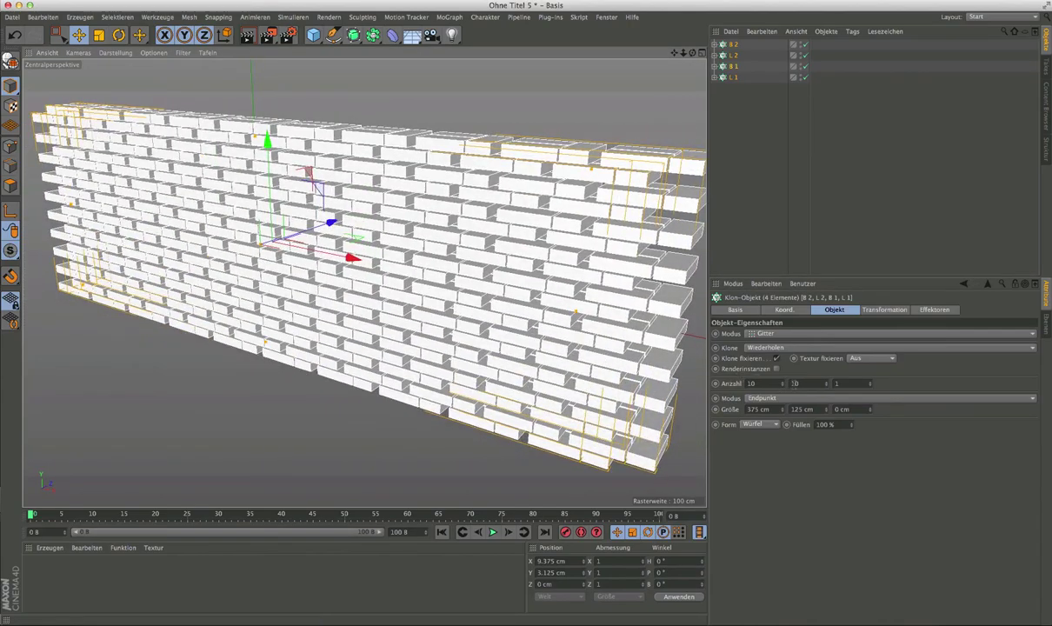
click(782, 380)
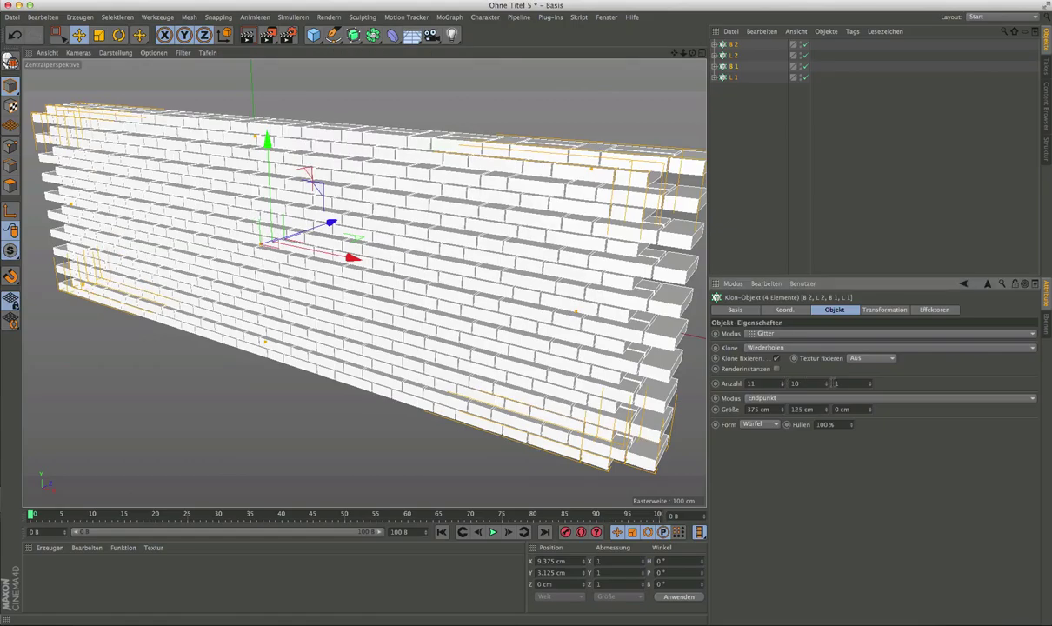
click(826, 381)
mouse_move(547, 322)
alt+mouse_down()
mouse_move(555, 286)
mouse_move(576, 335)
alt+mouse_up()
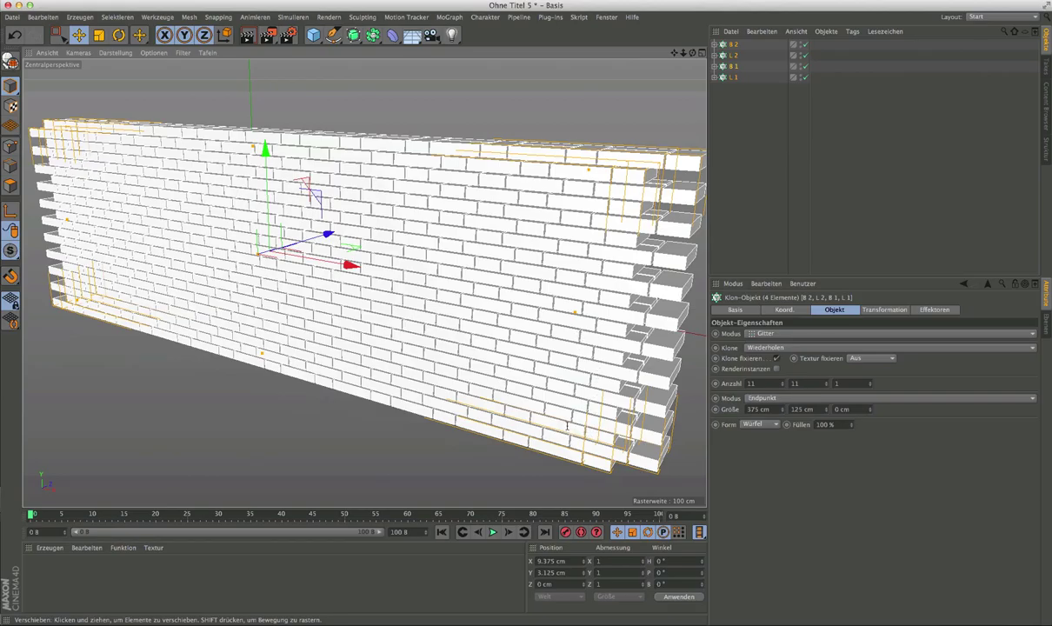
scroll(569, 417, up, 1)
alt+drag(569, 426, 812, 211)
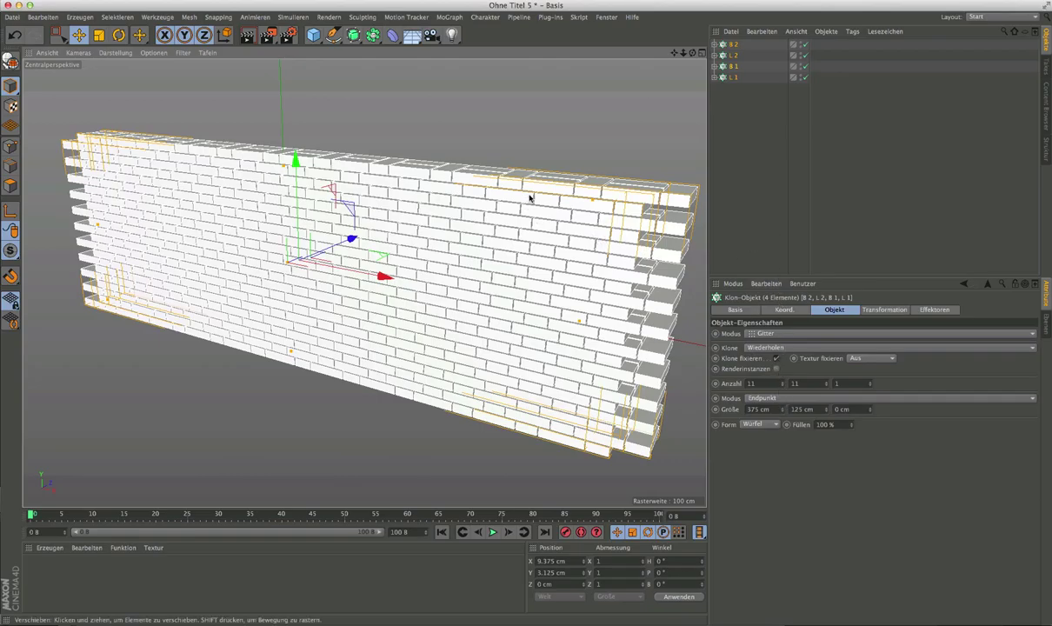
mouse_move(504, 190)
alt+mouse_down()
mouse_move(519, 212)
mouse_move(536, 204)
mouse_move(500, 225)
alt+mouse_up()
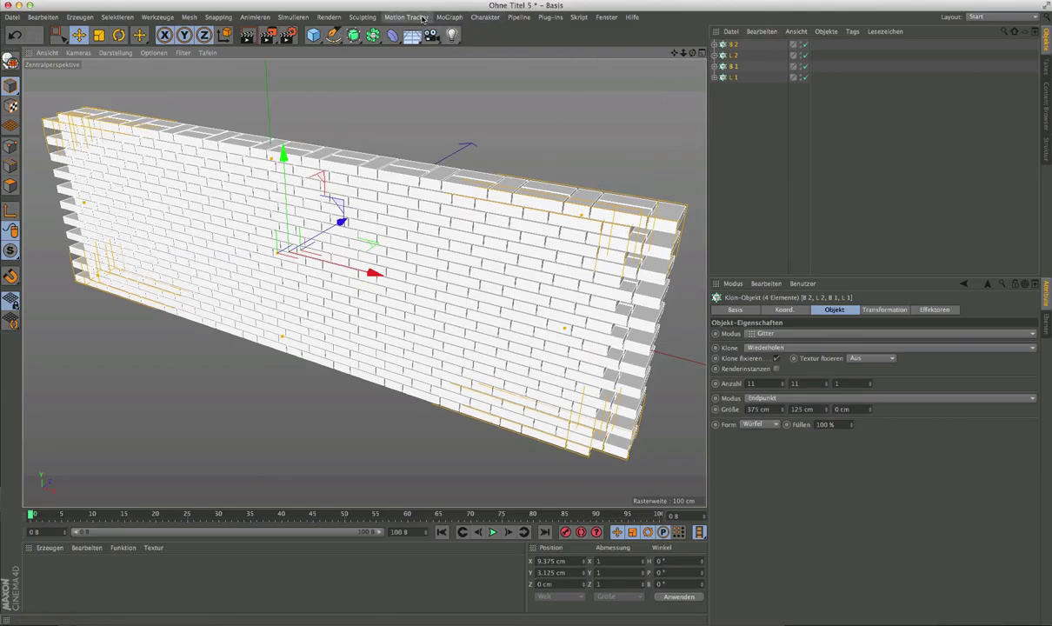
click(461, 19)
mouse_move(483, 33)
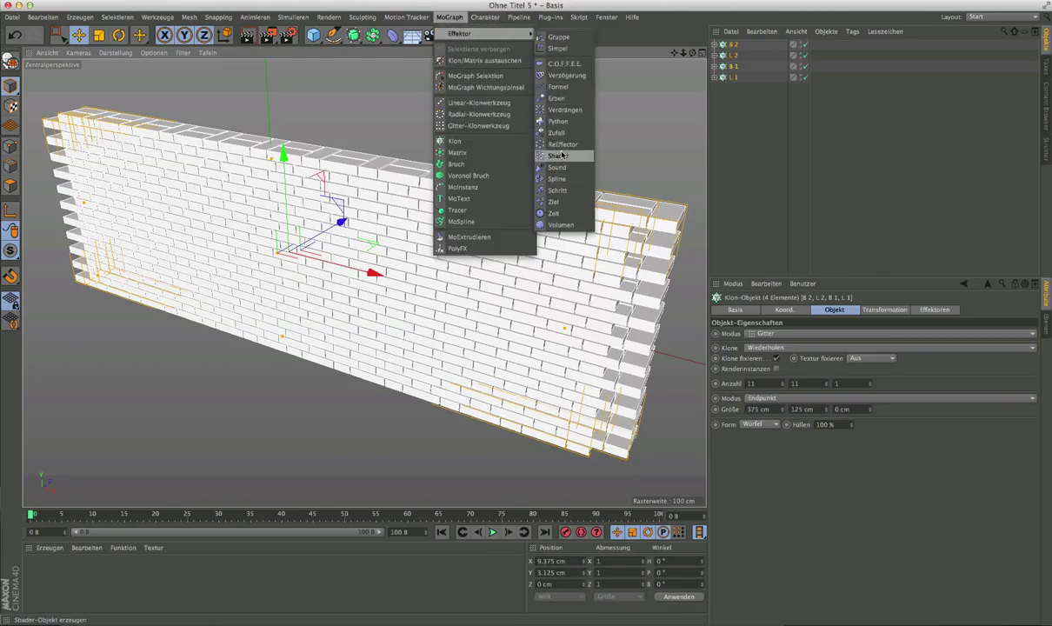
Step: Add a Shader effector, then select all four brick cloners and show their Effektoren list
click(561, 154)
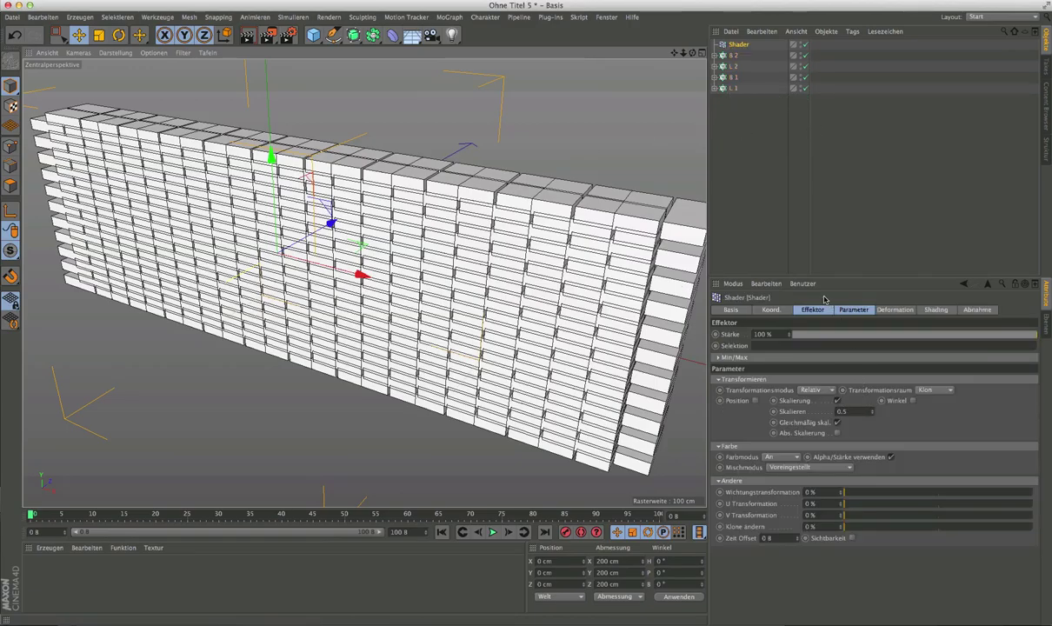
drag(766, 275, 779, 220)
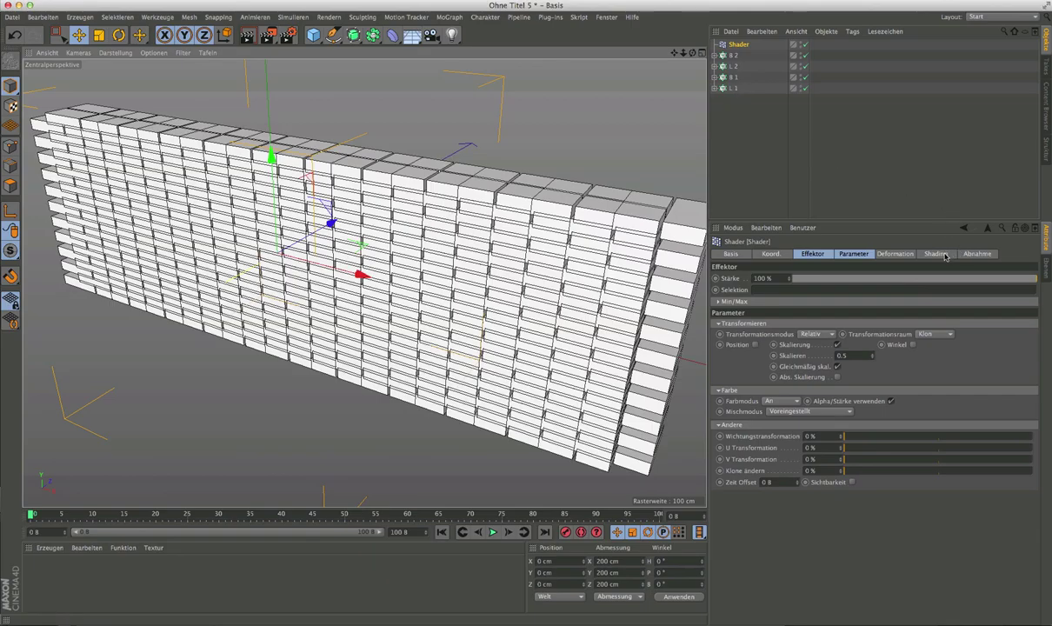
drag(713, 119, 687, 54)
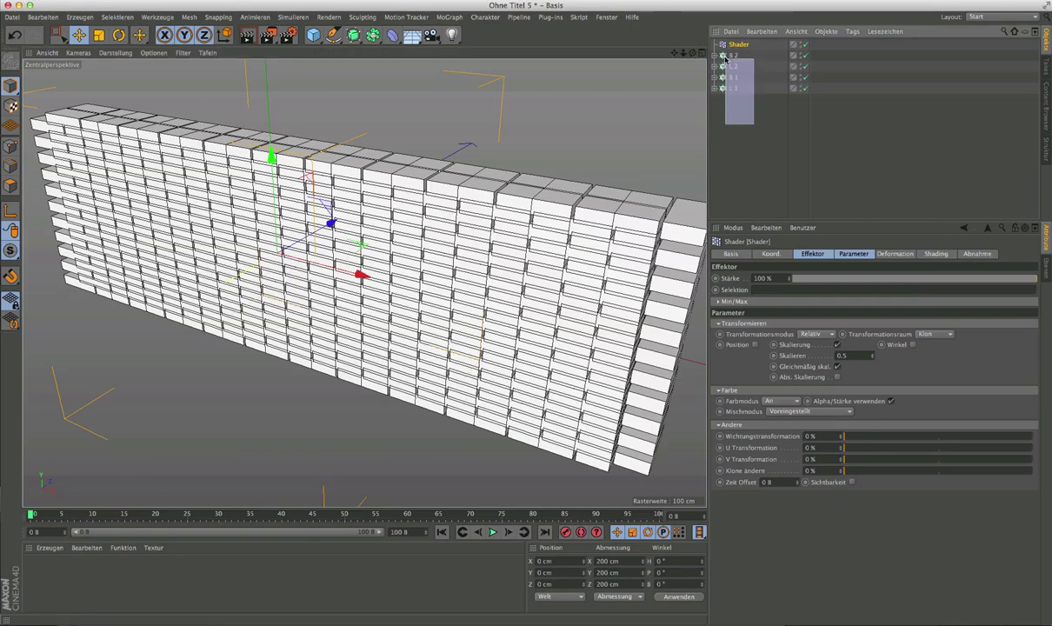
click(934, 253)
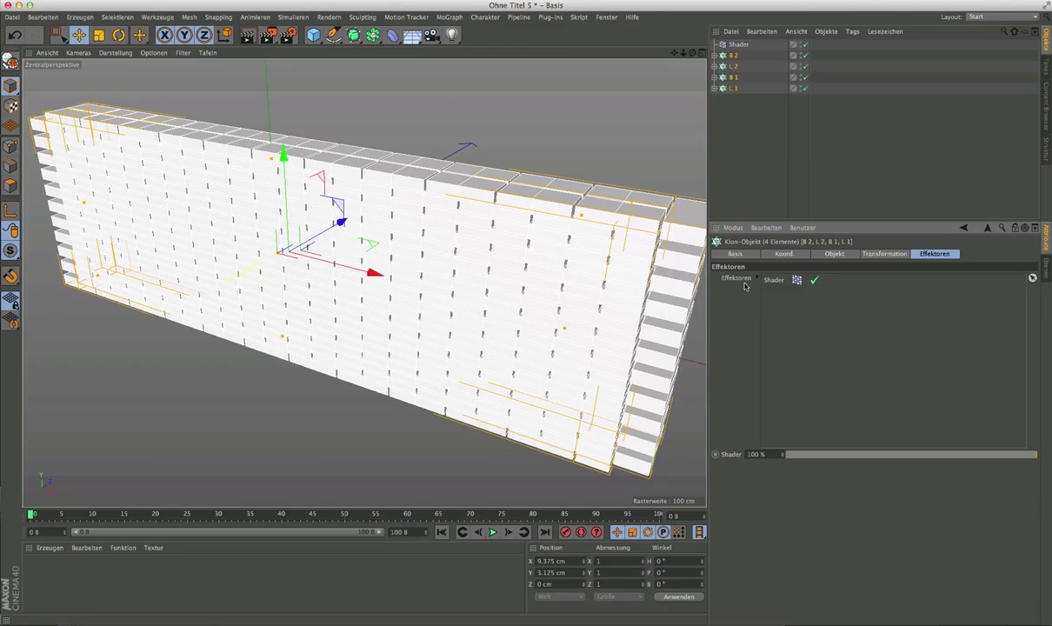
Step: Remove the Shader effector from L 1's Effektoren list using Entfernen
click(733, 89)
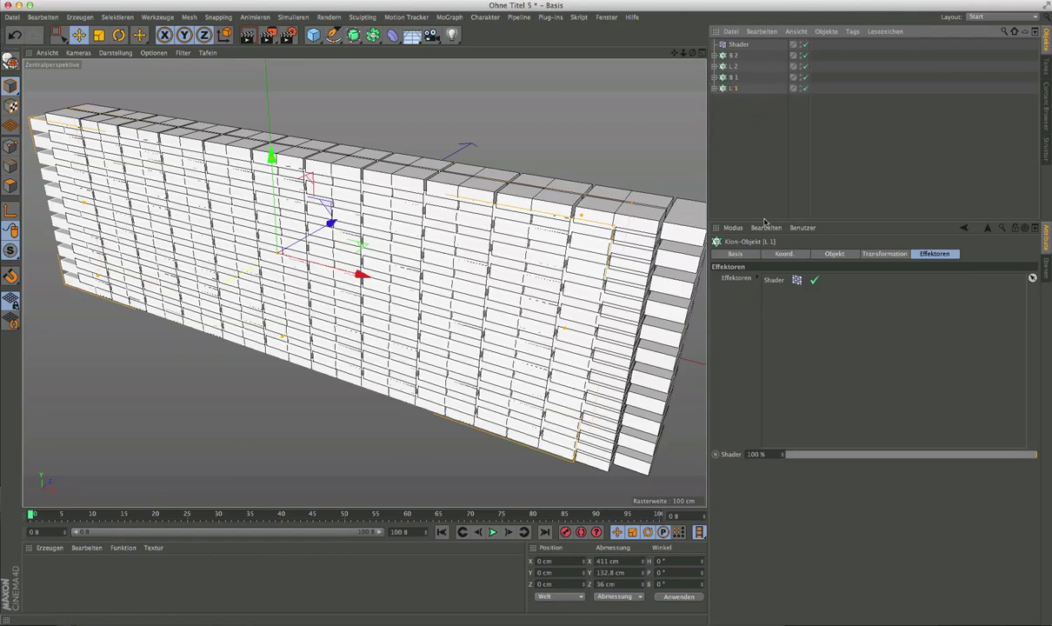
click(774, 282)
right_click(776, 286)
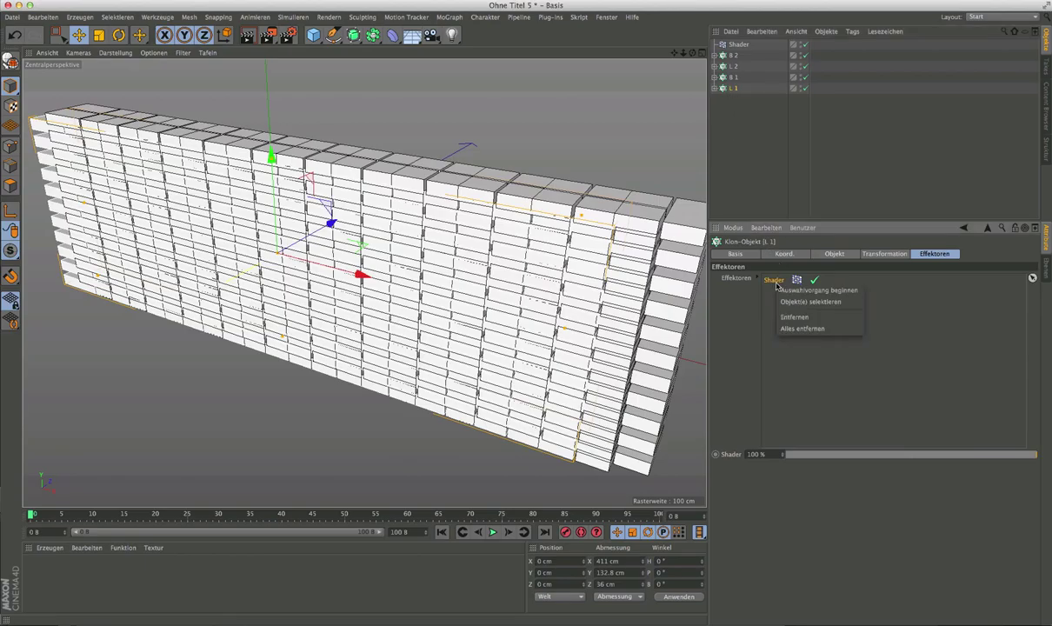
click(778, 314)
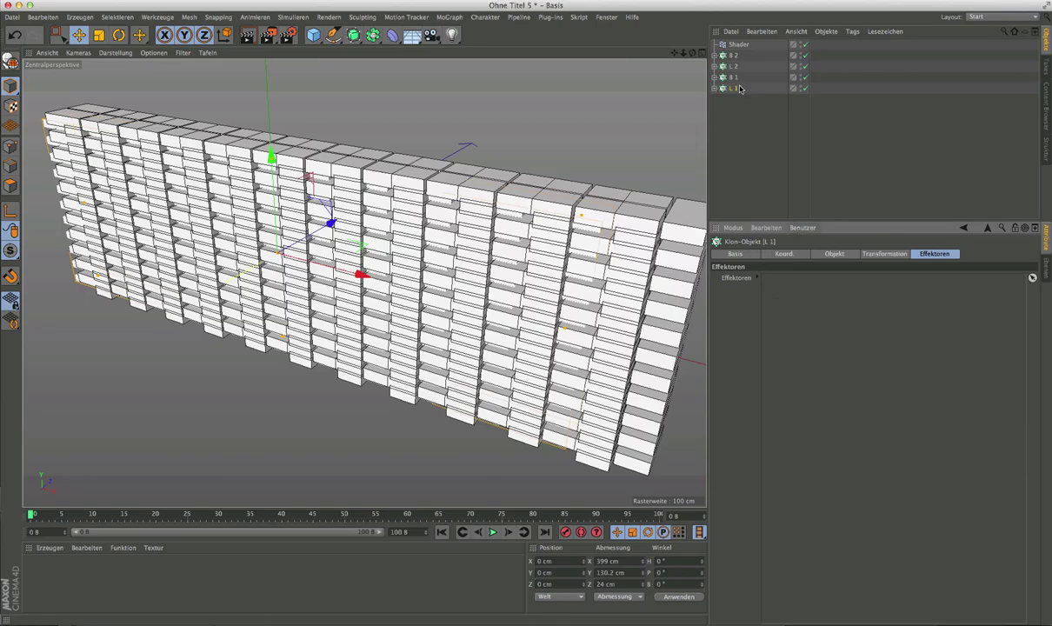
key(ctrl+z)
Step: Delete the Shader effector from L 2, confirm B 2 keeps it, then select Shader
click(777, 285)
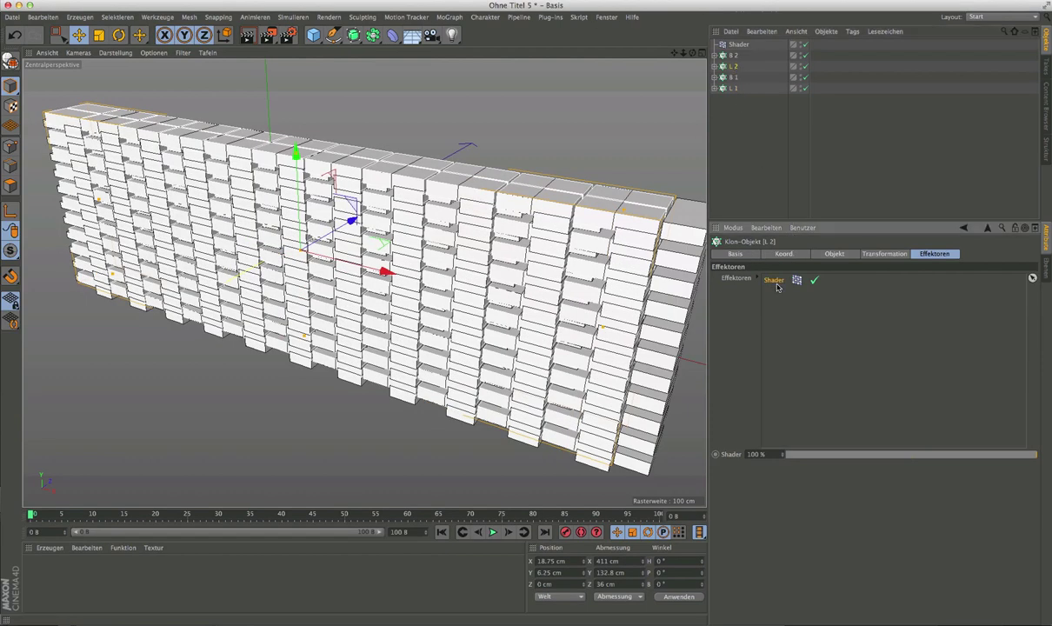
key(Delete)
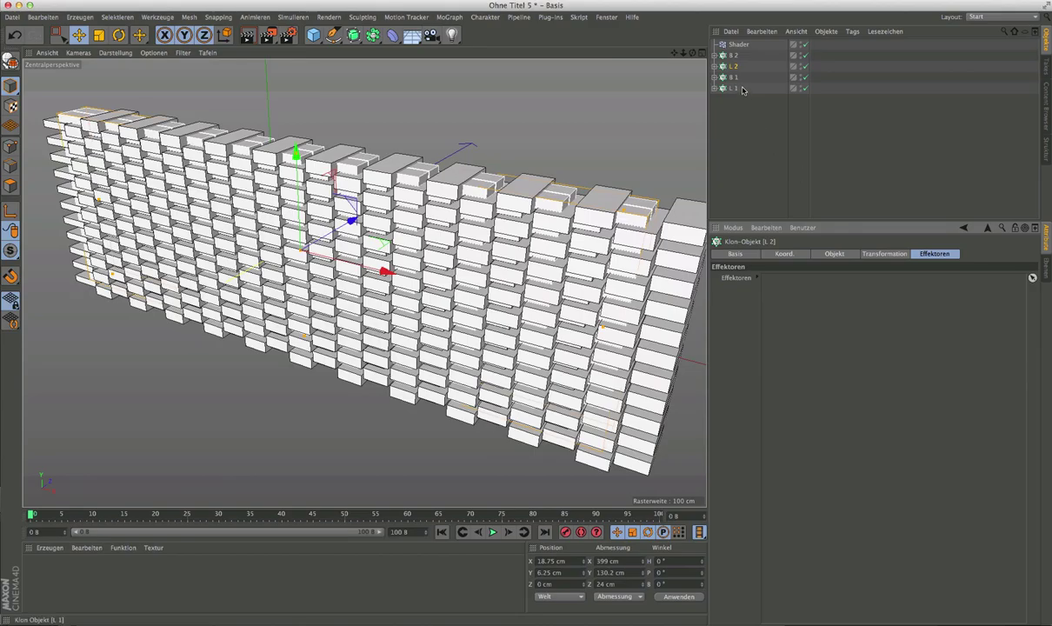
click(732, 56)
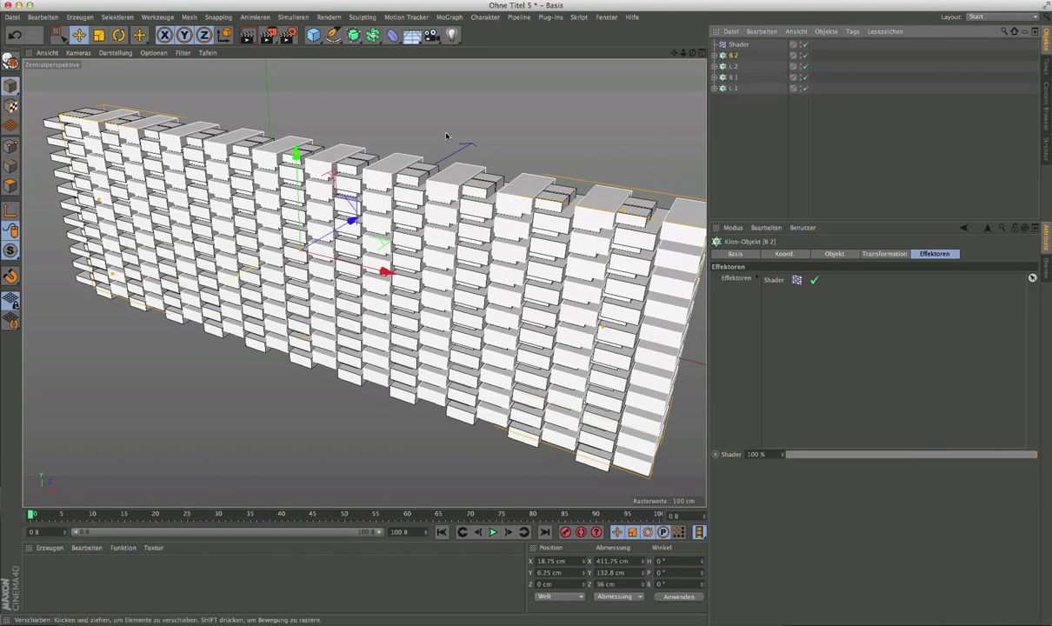
click(736, 46)
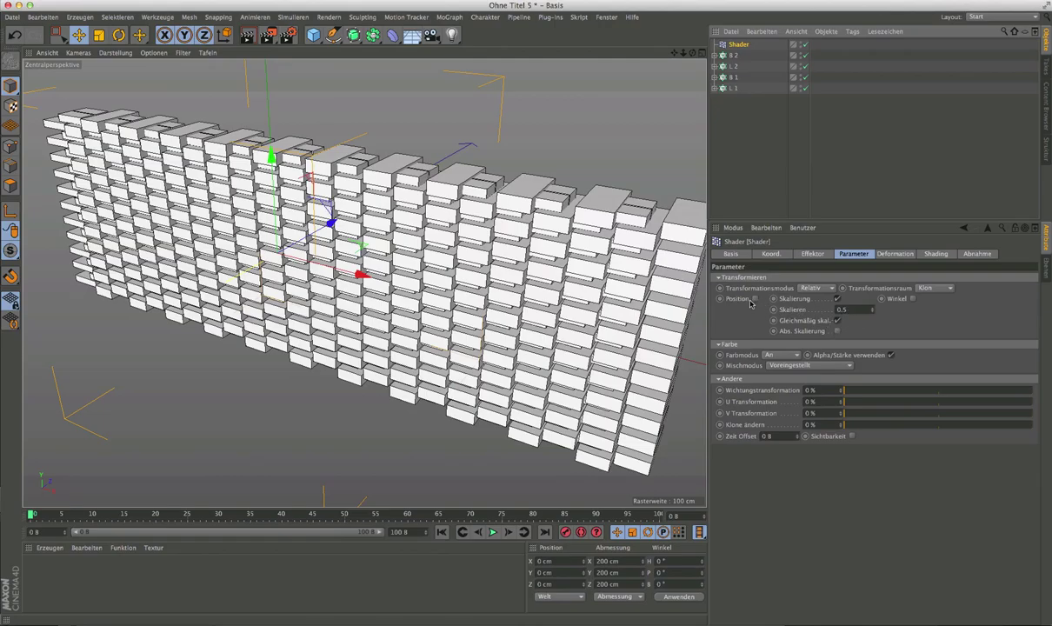
Step: Uncheck Skalierung on the Shader effector and switch to its Shading settings
click(794, 299)
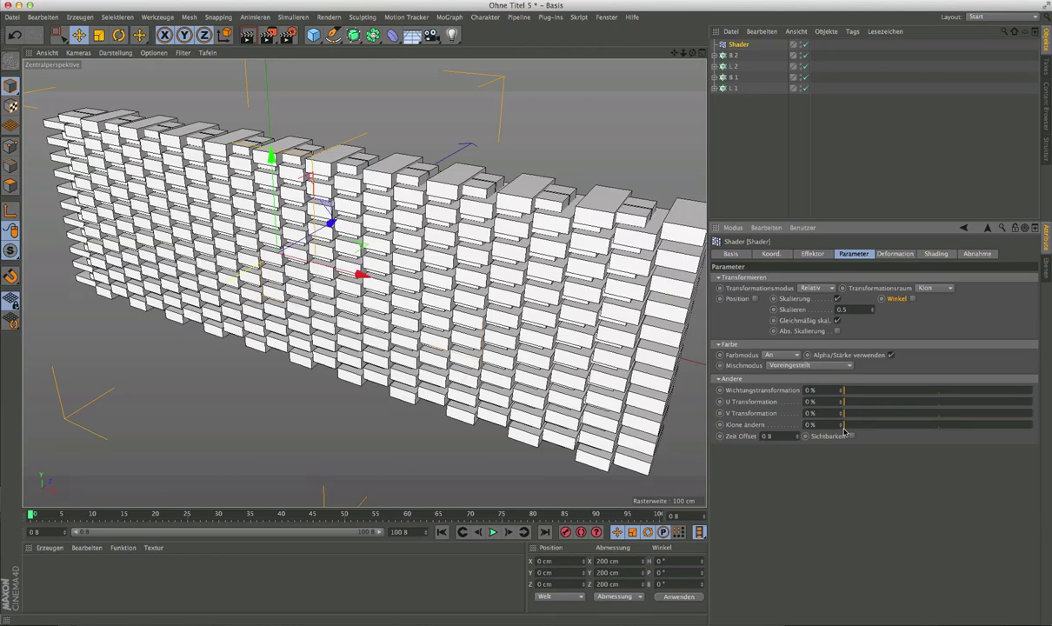
click(836, 298)
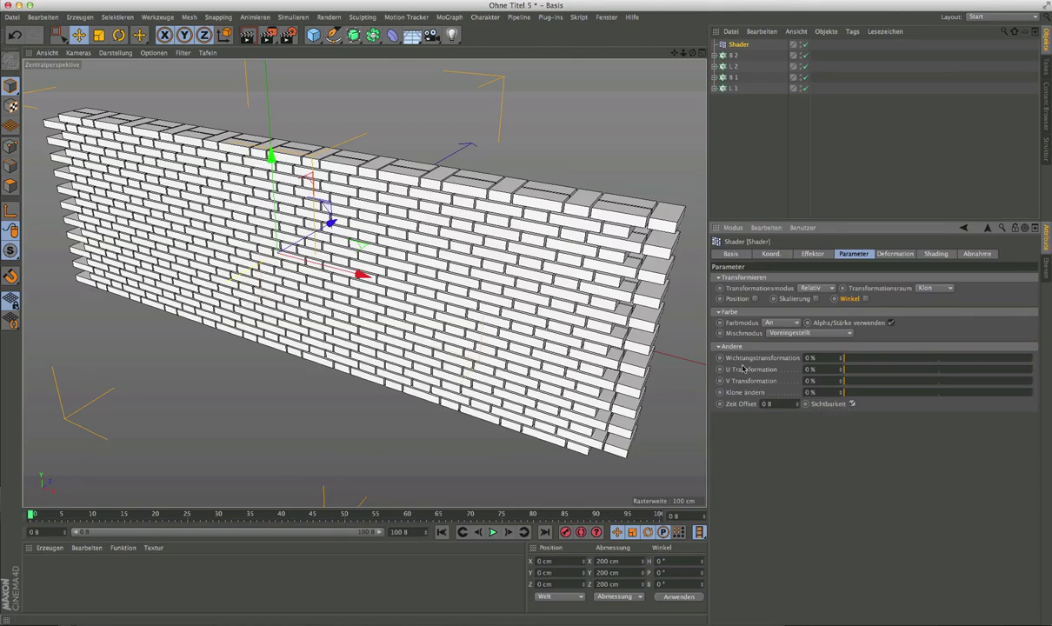
click(939, 254)
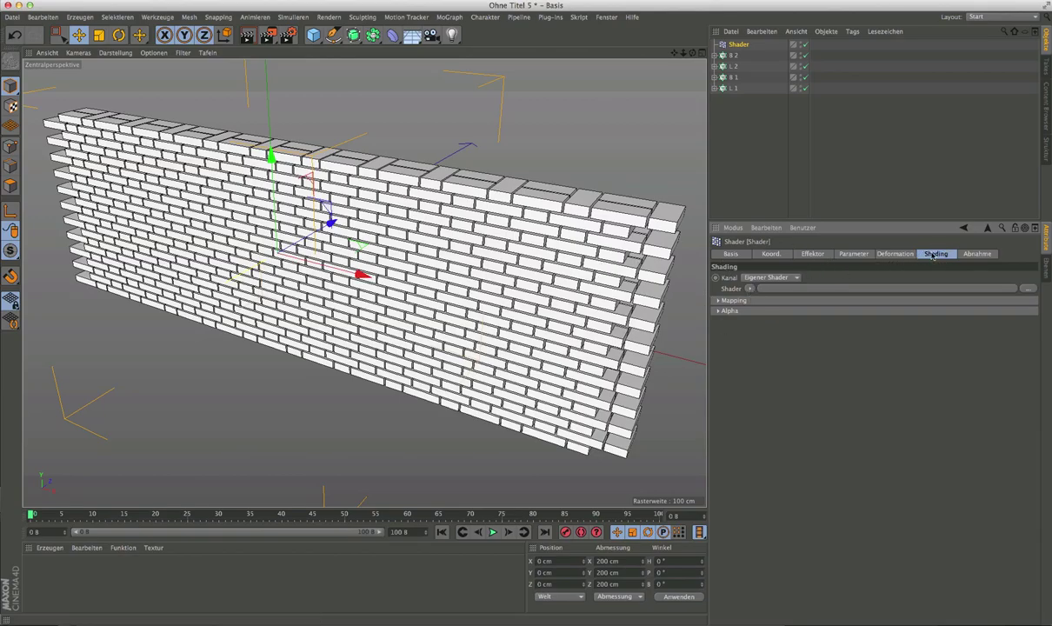
Step: Assign a Noise shader to the effector's Shader slot and open the Noise settings
click(749, 289)
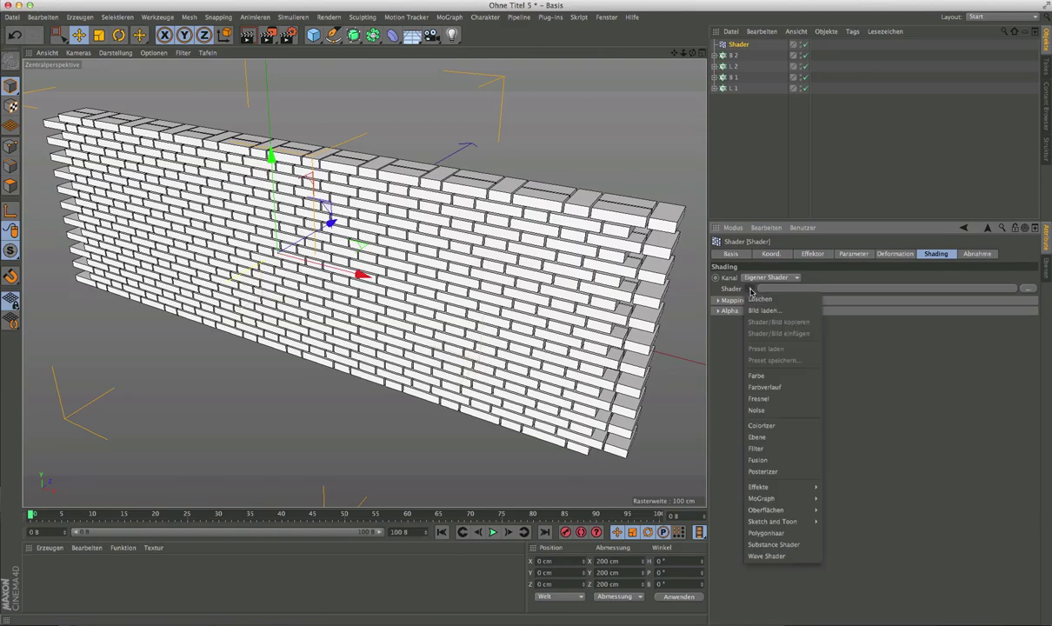
click(765, 410)
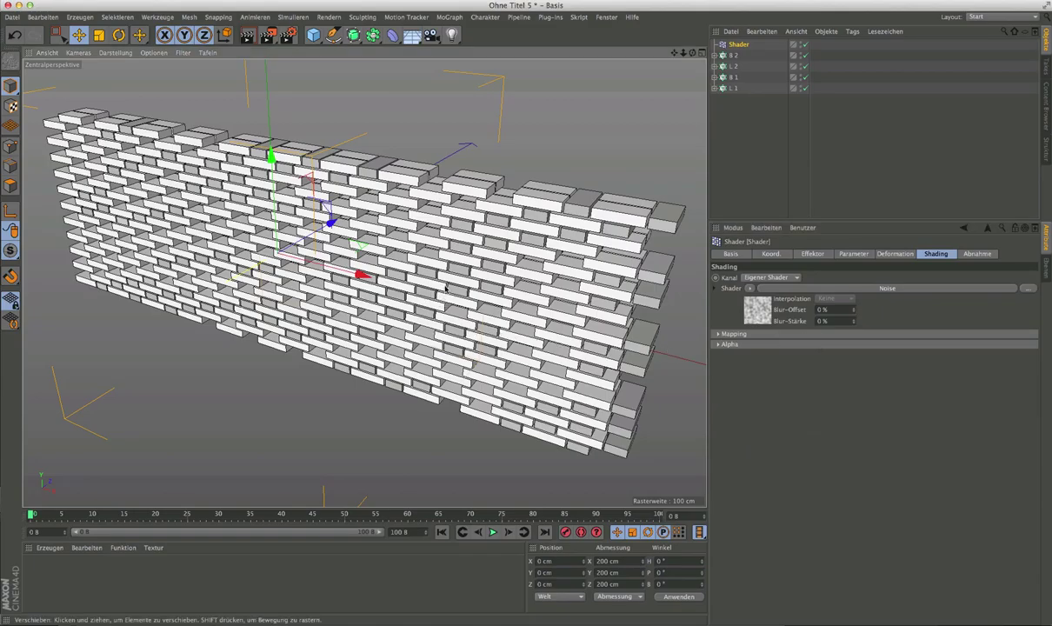
mouse_move(439, 297)
alt+mouse_down()
mouse_move(463, 235)
mouse_move(502, 233)
mouse_move(432, 261)
alt+mouse_up()
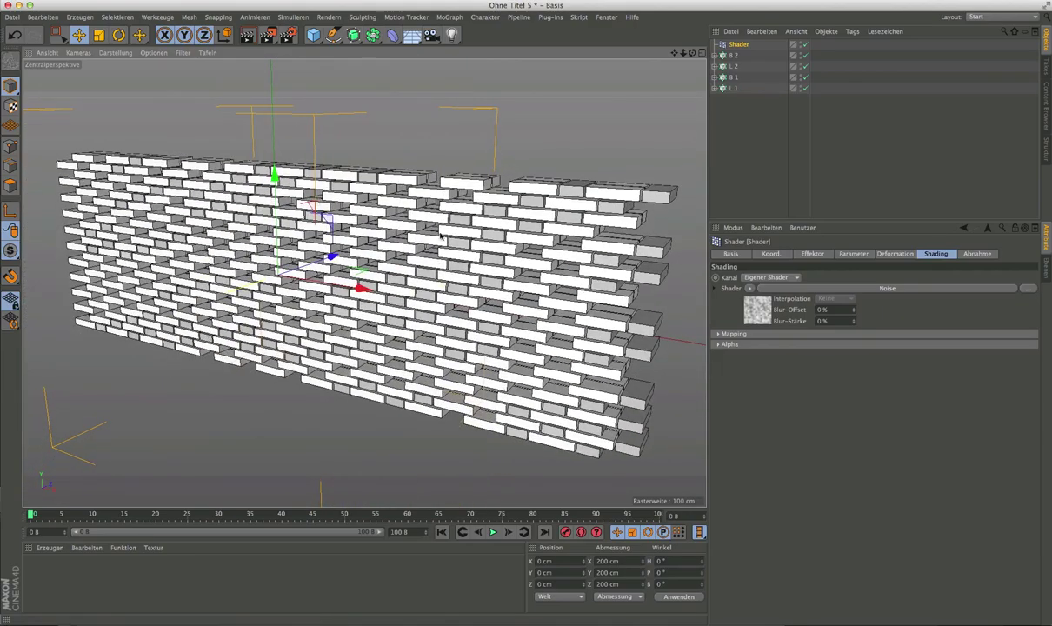
alt+drag(489, 295, 512, 291)
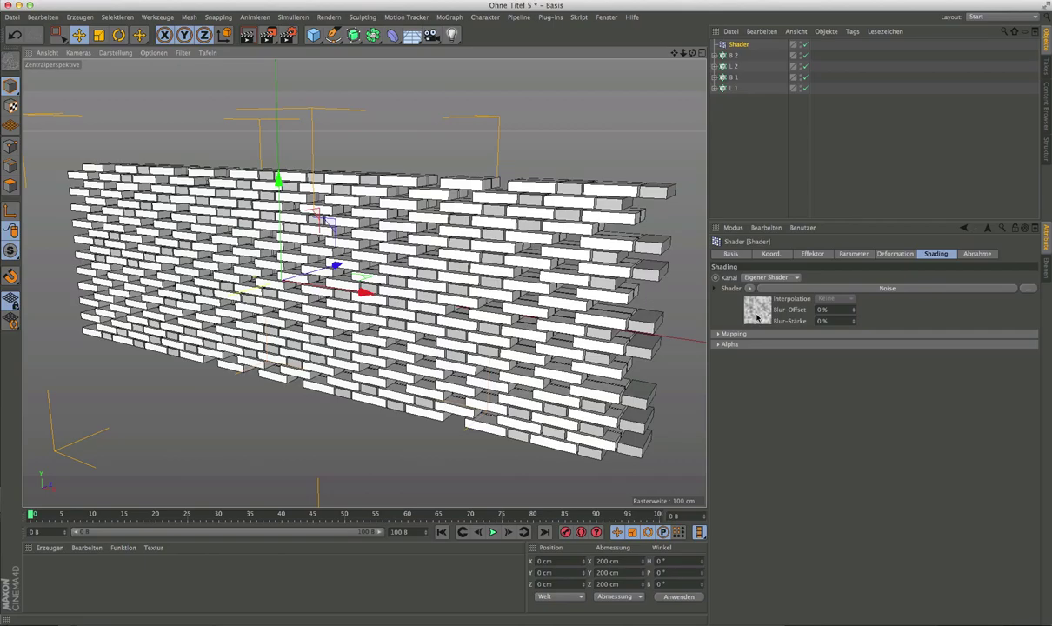
click(757, 316)
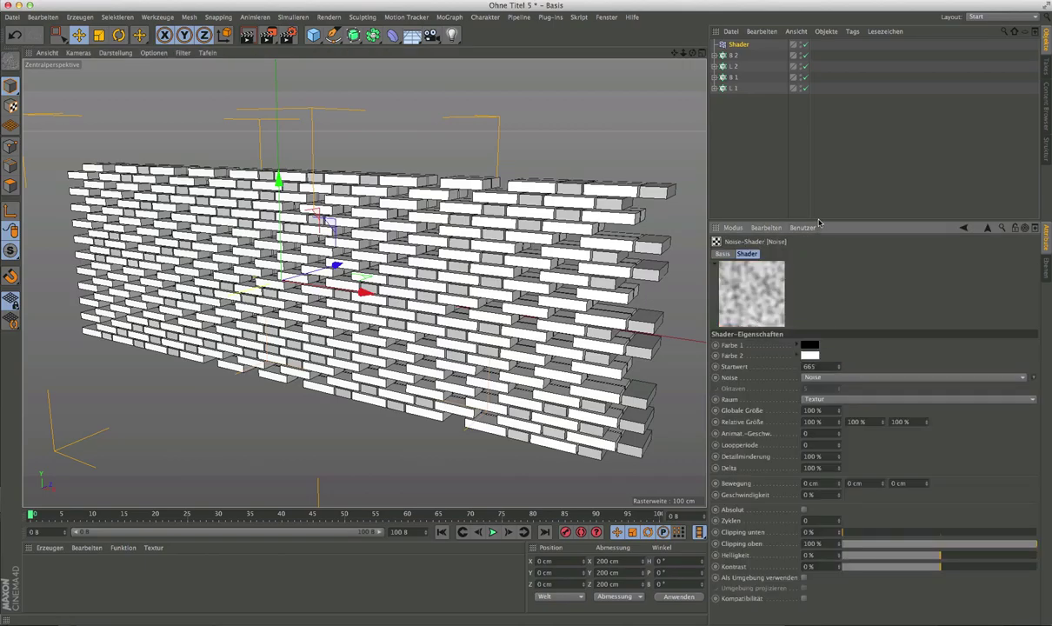
Step: Raise the noise contrast sharply and experiment with the upper clipping value
drag(818, 224, 811, 157)
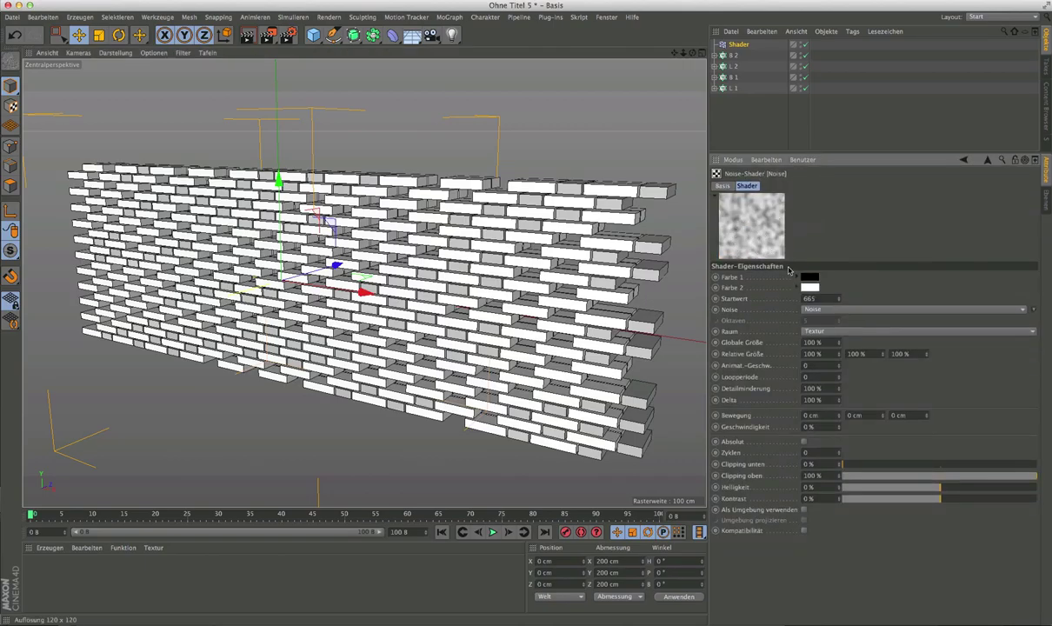
mouse_move(936, 504)
mouse_down()
mouse_move(974, 501)
mouse_move(892, 499)
mouse_move(1033, 503)
mouse_up()
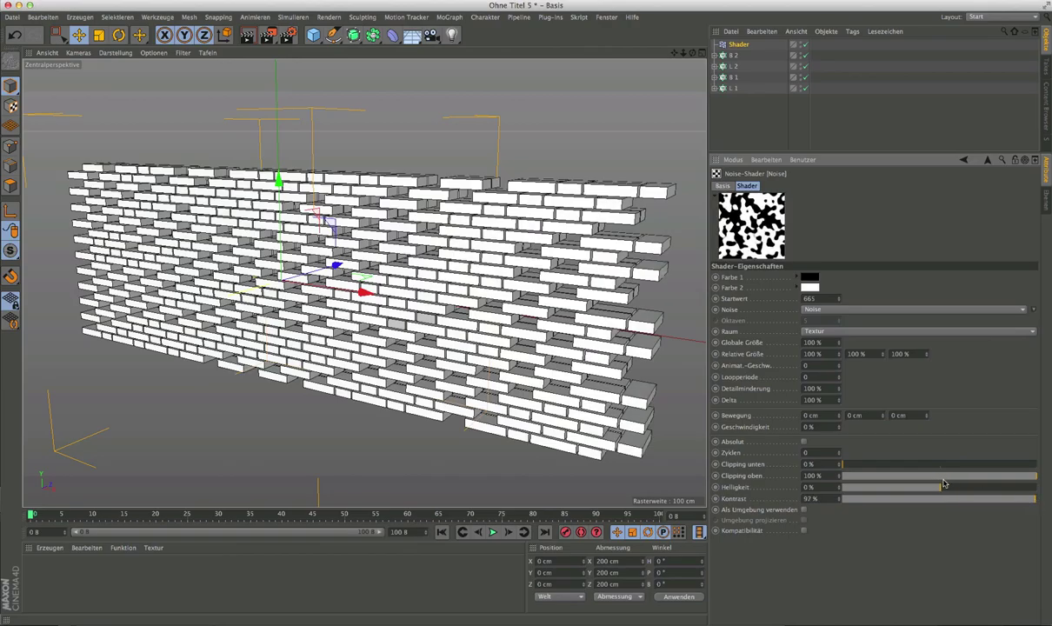
drag(941, 483, 975, 480)
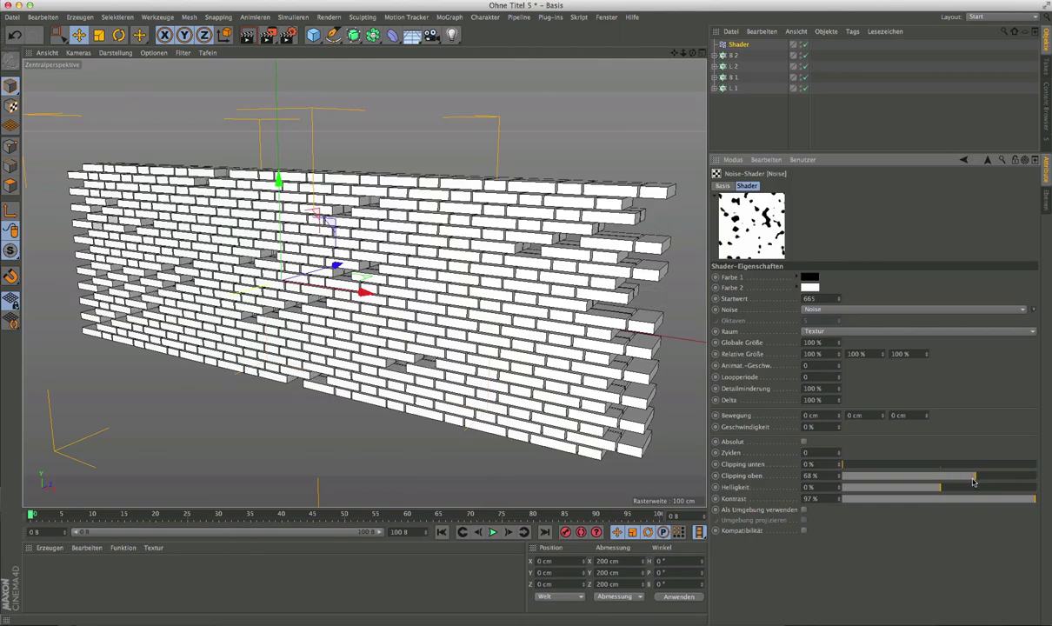
click(915, 479)
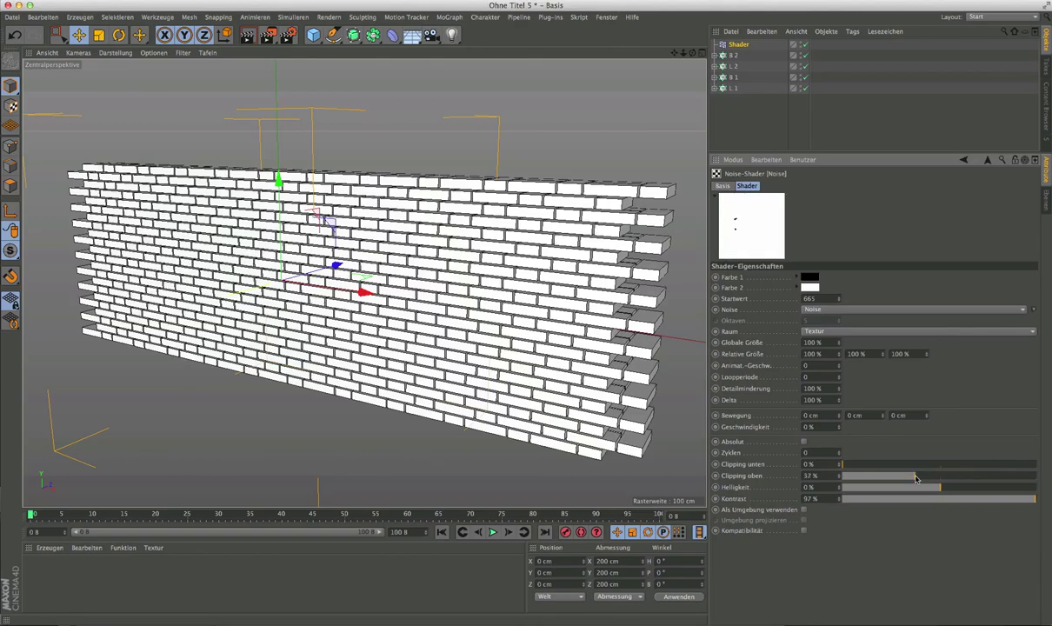
mouse_move(915, 479)
mouse_down()
mouse_move(972, 476)
mouse_move(982, 501)
mouse_move(1012, 502)
mouse_move(993, 477)
mouse_up()
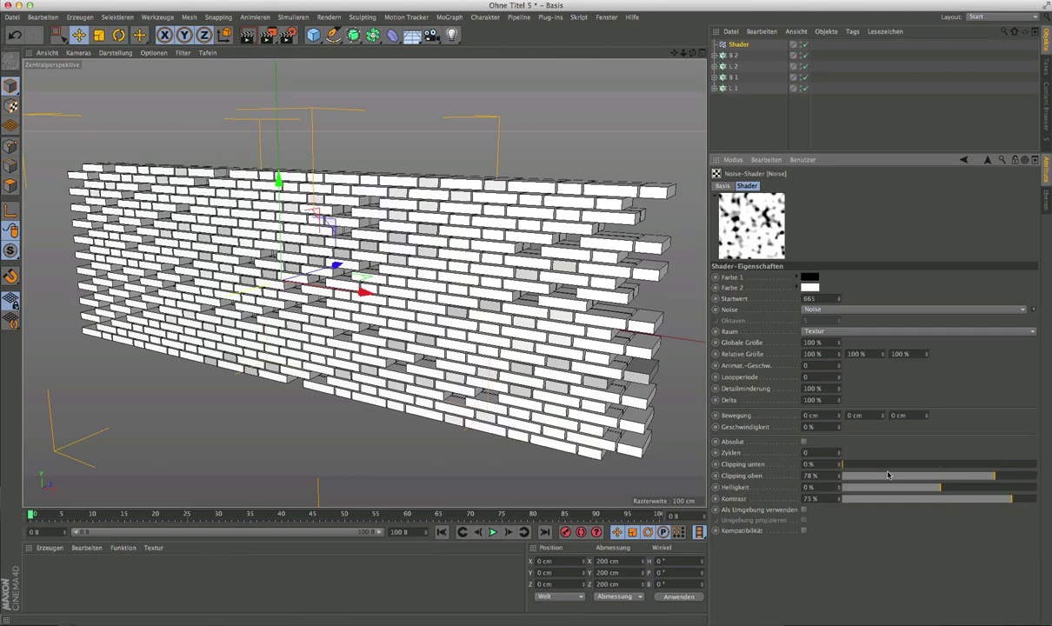
click(968, 477)
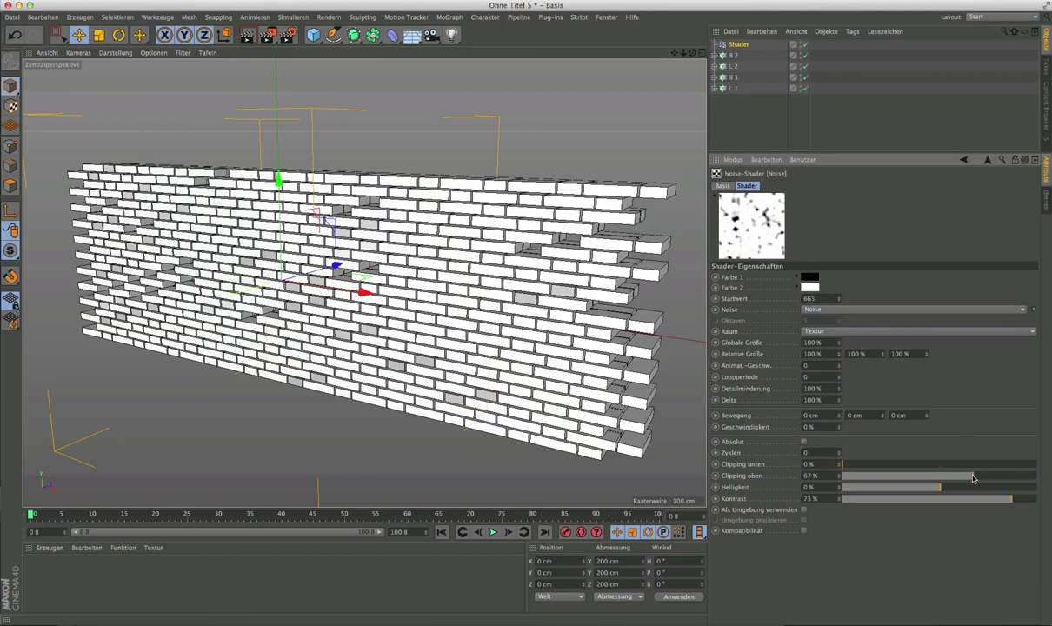
drag(973, 477, 989, 478)
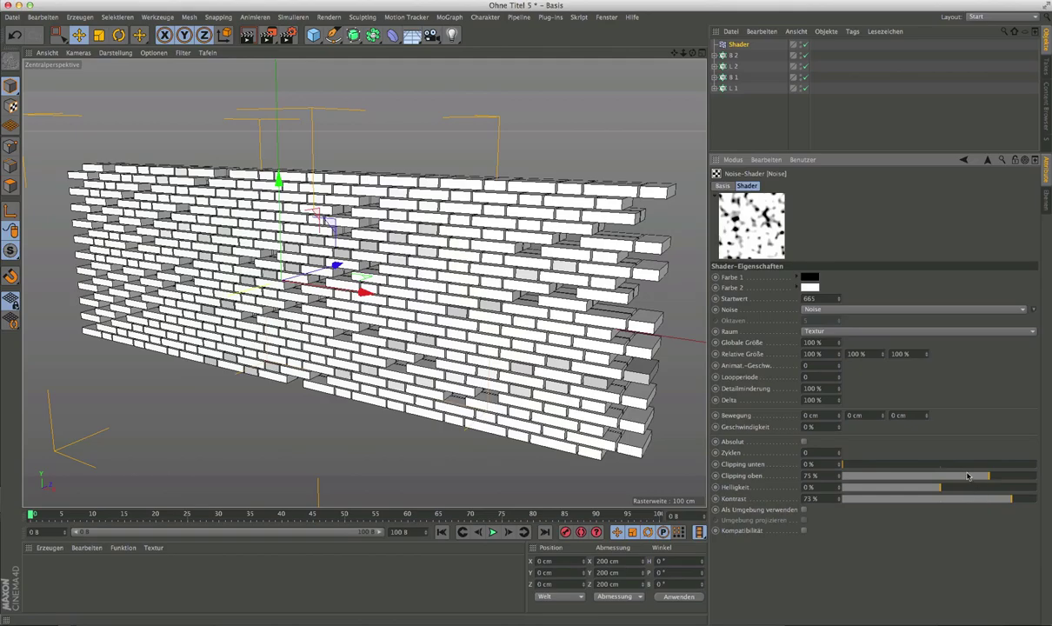
mouse_move(989, 477)
mouse_down()
mouse_move(960, 478)
mouse_move(1010, 478)
mouse_move(910, 490)
mouse_move(960, 492)
mouse_up()
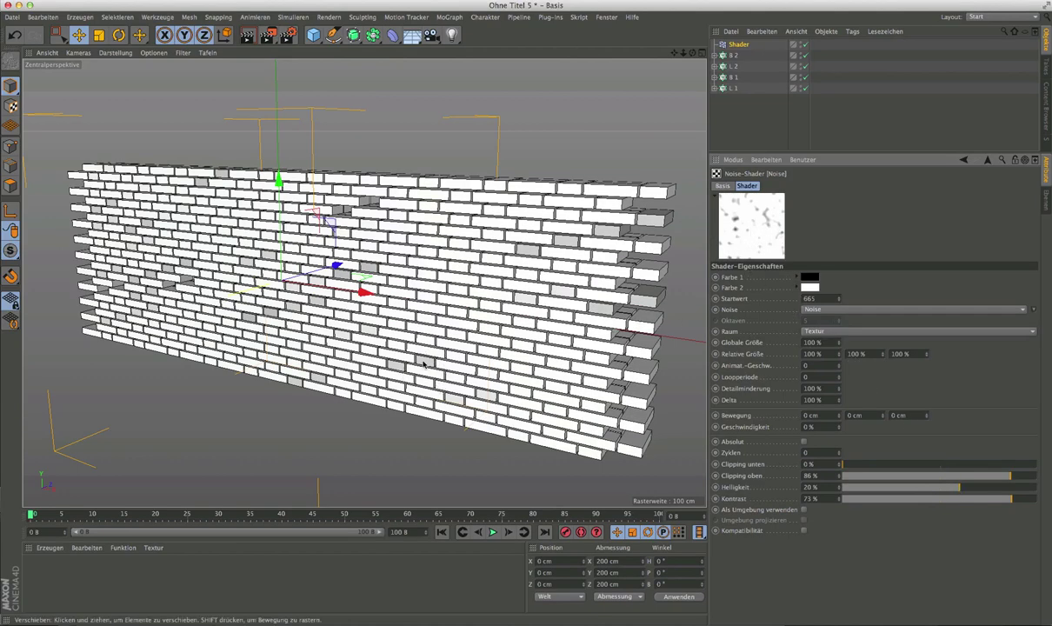
alt+drag(437, 347, 400, 358)
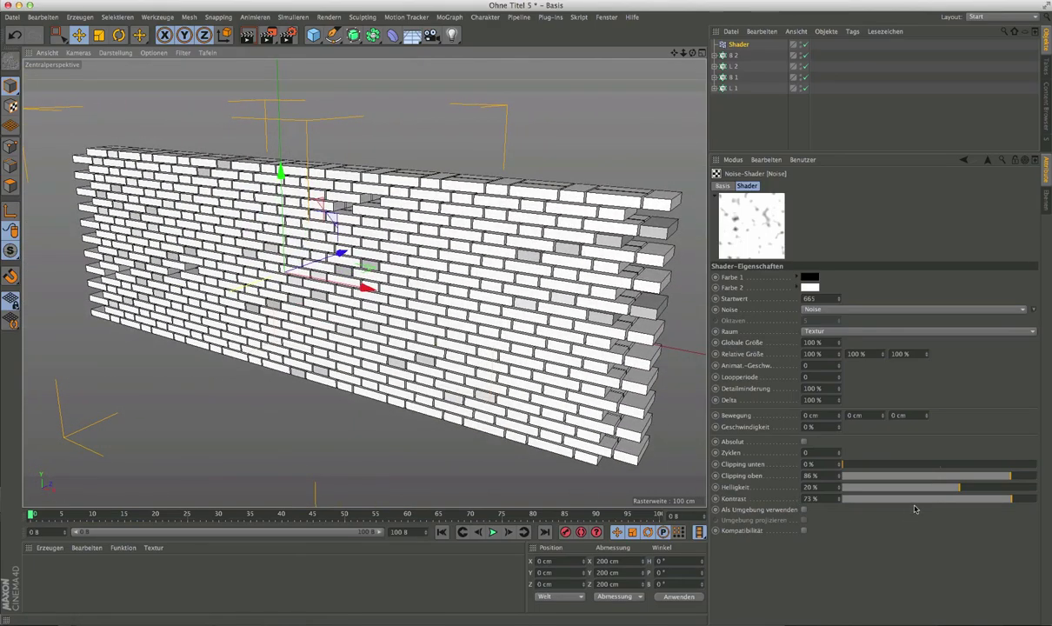
Step: Set Clipping oben to 66 % and Helligkeit to -17 %, checking the wall's gaps
click(971, 477)
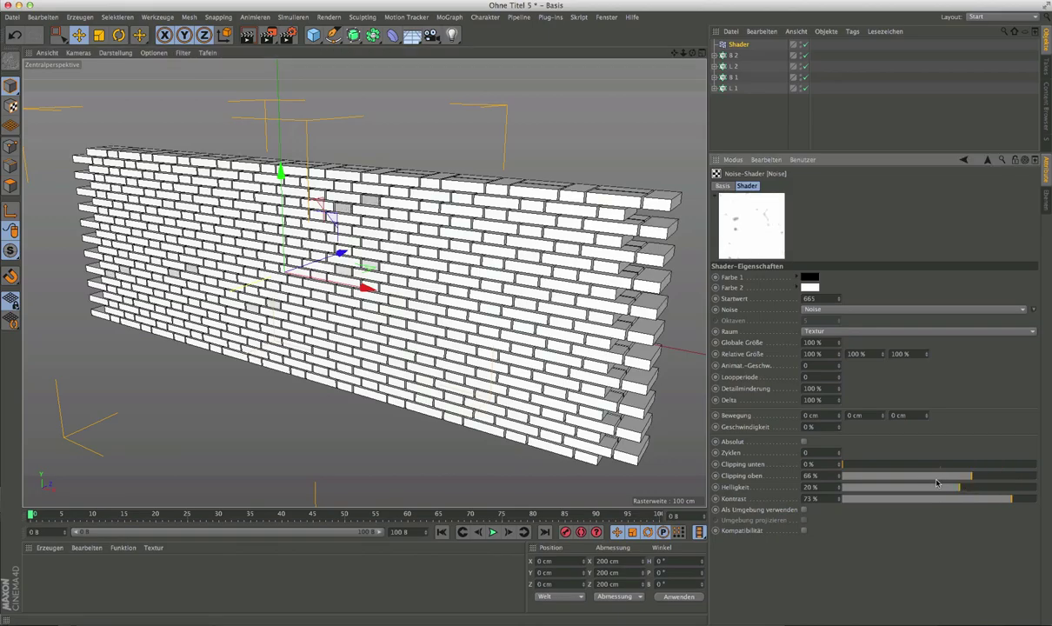
drag(928, 488, 913, 489)
alt+drag(639, 383, 660, 391)
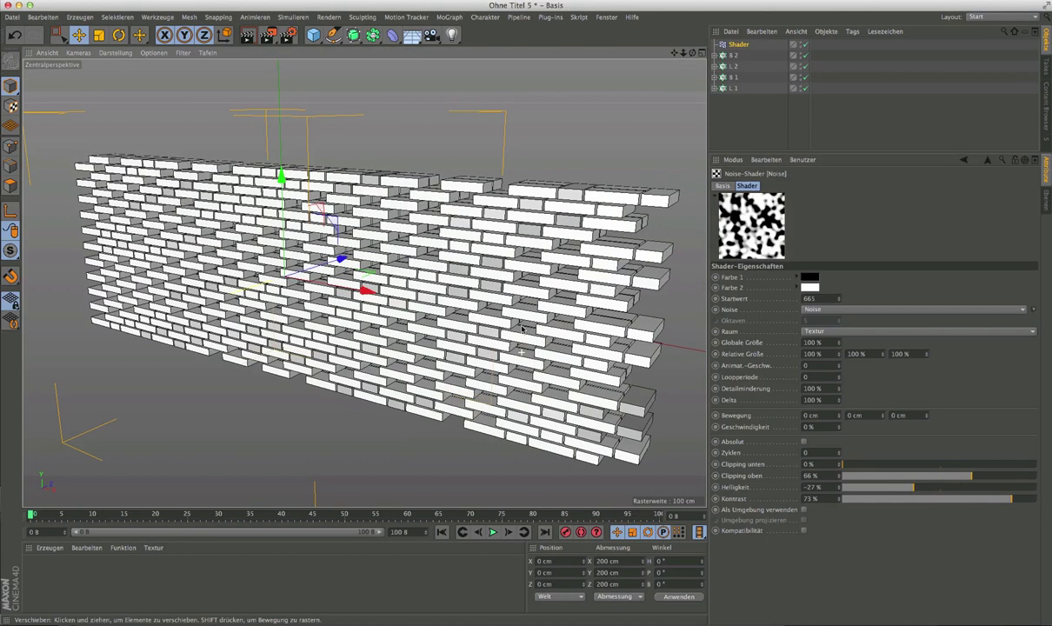
click(923, 491)
mouse_move(521, 365)
alt+mouse_down()
mouse_move(569, 363)
mouse_move(531, 357)
alt+mouse_up()
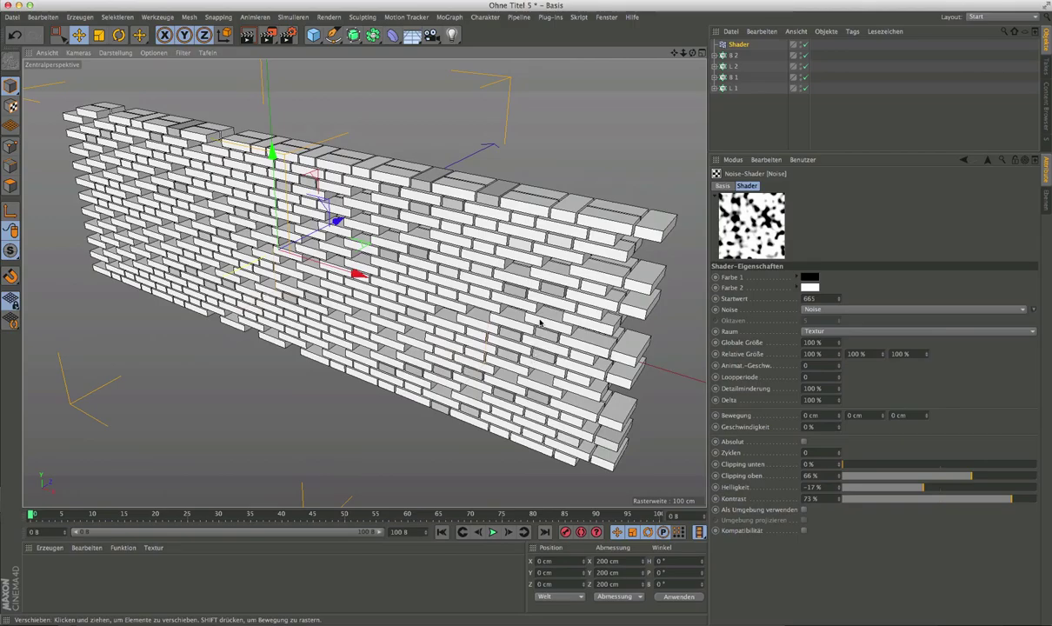
Step: Select the Shader effector and show its Parameter settings while viewing the noise-dotted wall
click(738, 44)
alt+drag(440, 178, 408, 209)
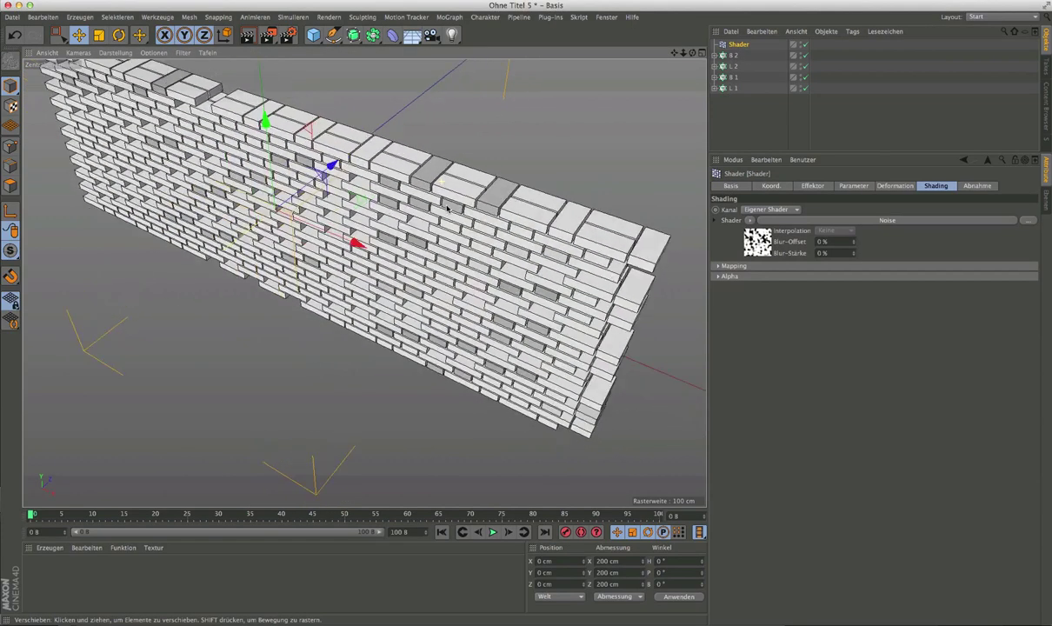
click(714, 54)
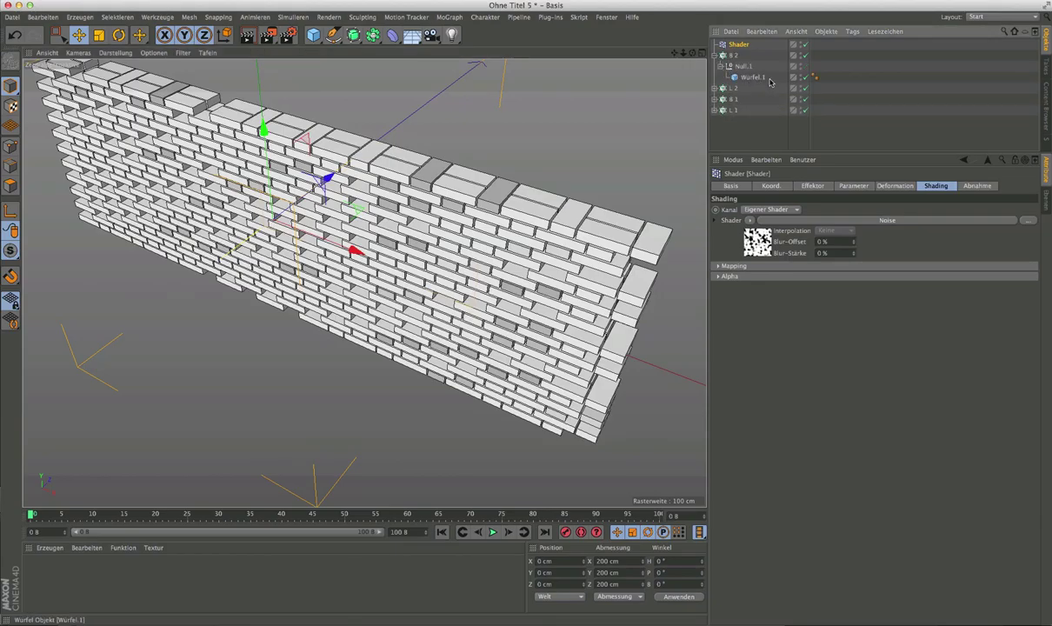
click(714, 55)
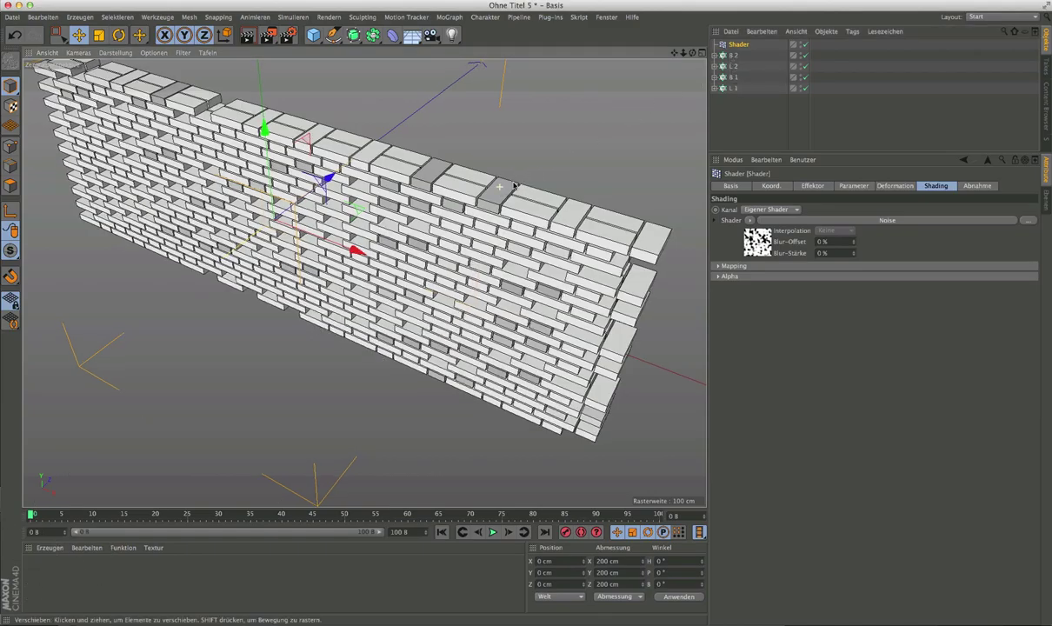
scroll(509, 186, up, 3)
alt+drag(504, 181, 531, 174)
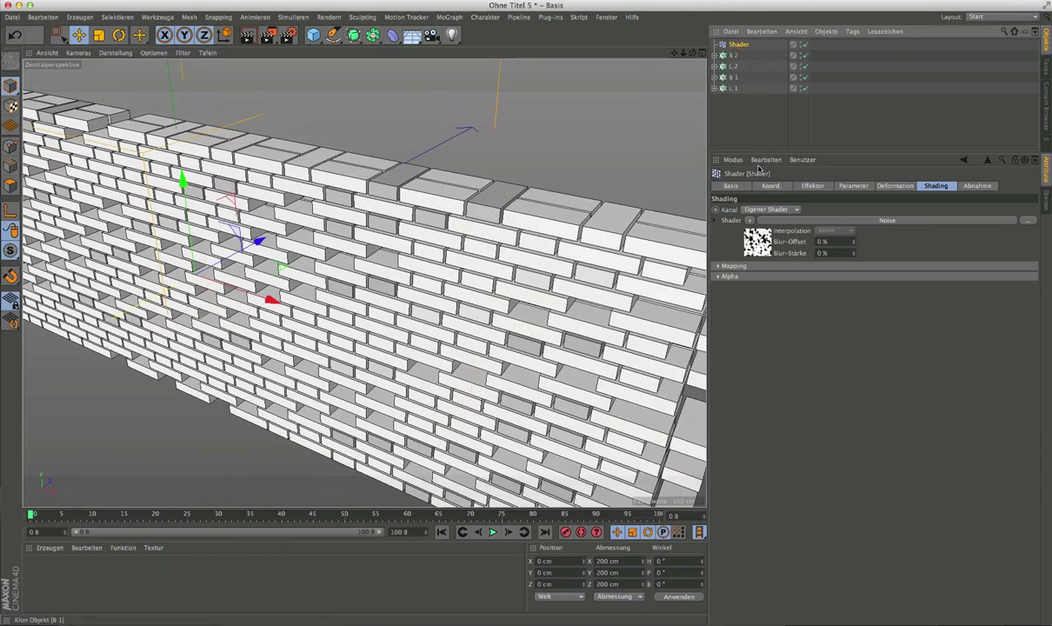
click(839, 186)
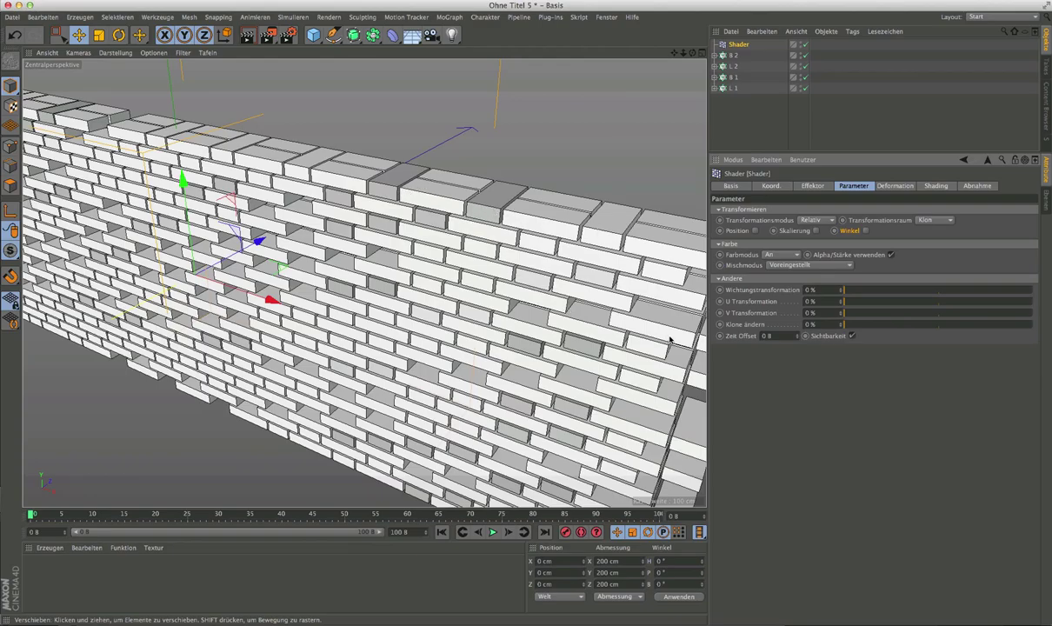
Step: Turn on Sichtbarkeit in the Shader effector, inspect the gappy wall, then switch it off again
click(849, 336)
alt+drag(501, 307, 530, 296)
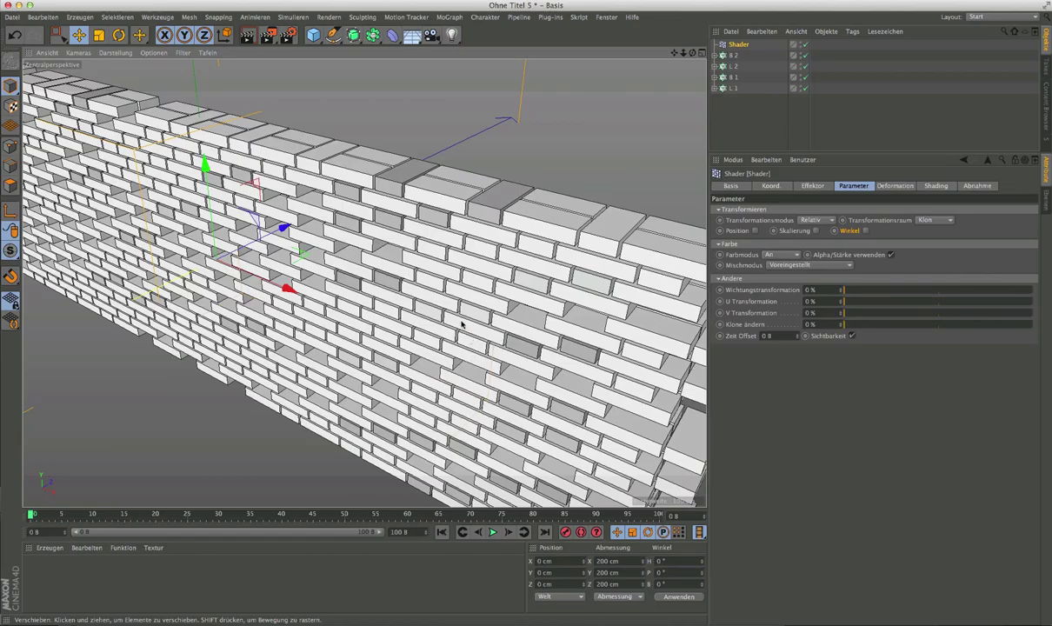
mouse_move(462, 324)
alt+mouse_down()
mouse_move(472, 270)
mouse_move(463, 320)
alt+mouse_up()
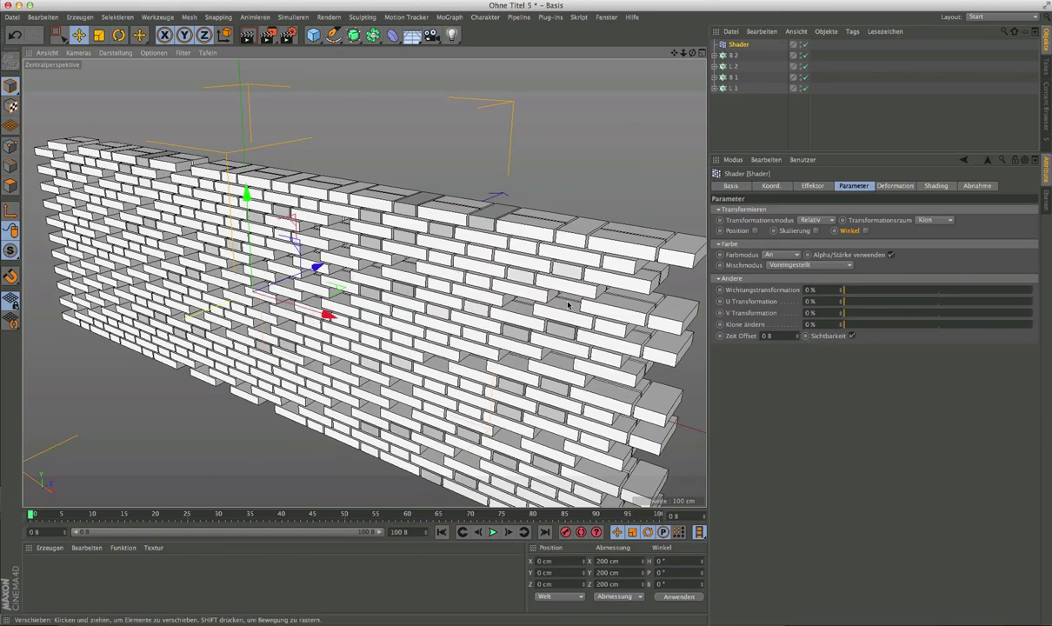
click(852, 336)
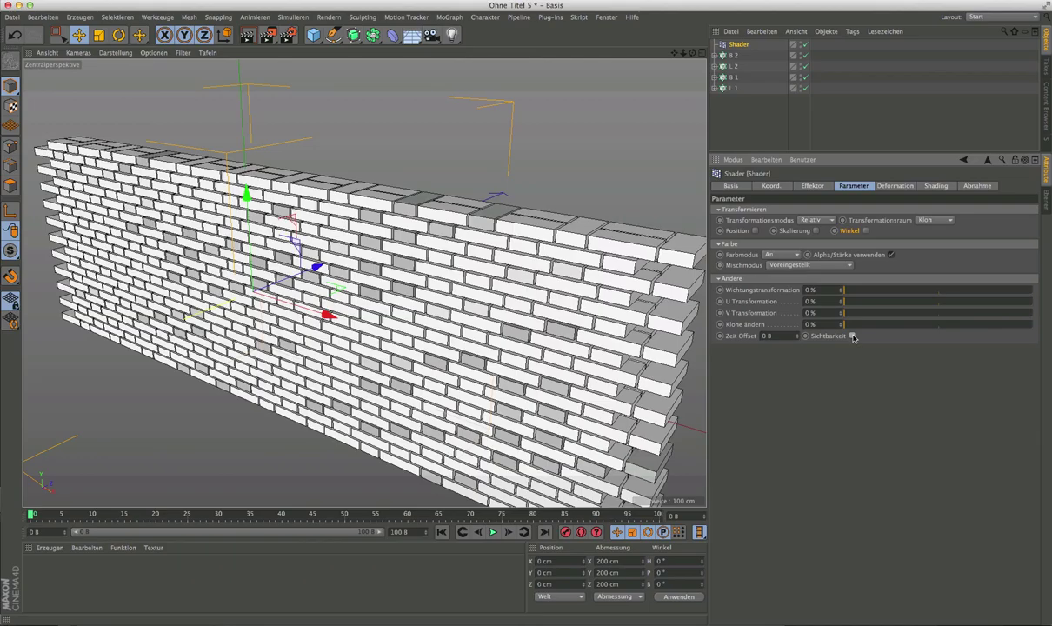
Step: Compare Sichtbarkeit and Alpha/Stärke verwenden settings, leaving Alpha/Stärke verwenden unchecked
click(852, 337)
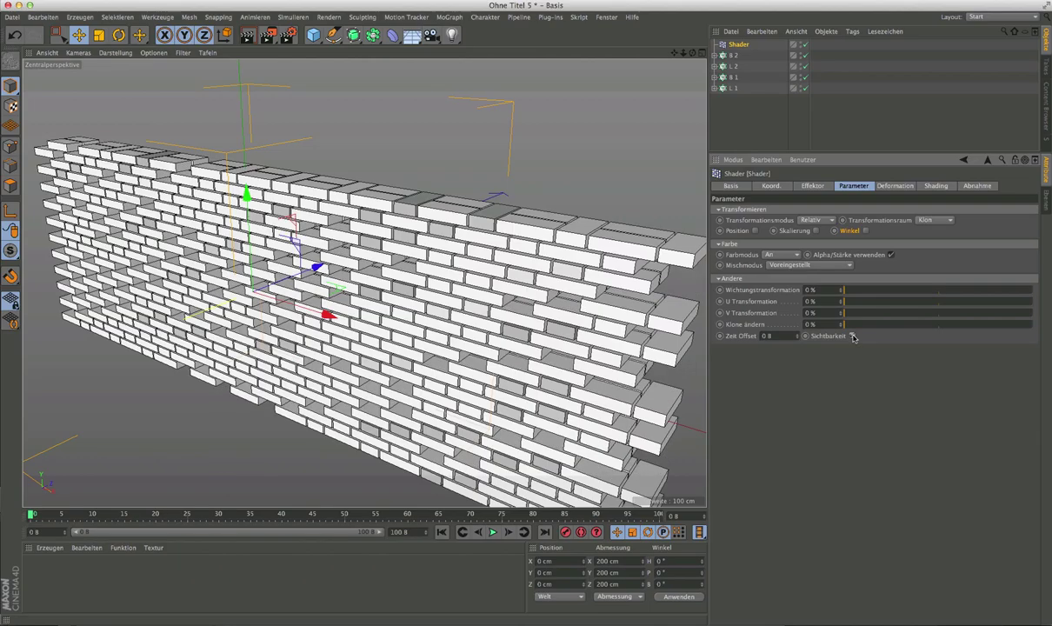
click(852, 336)
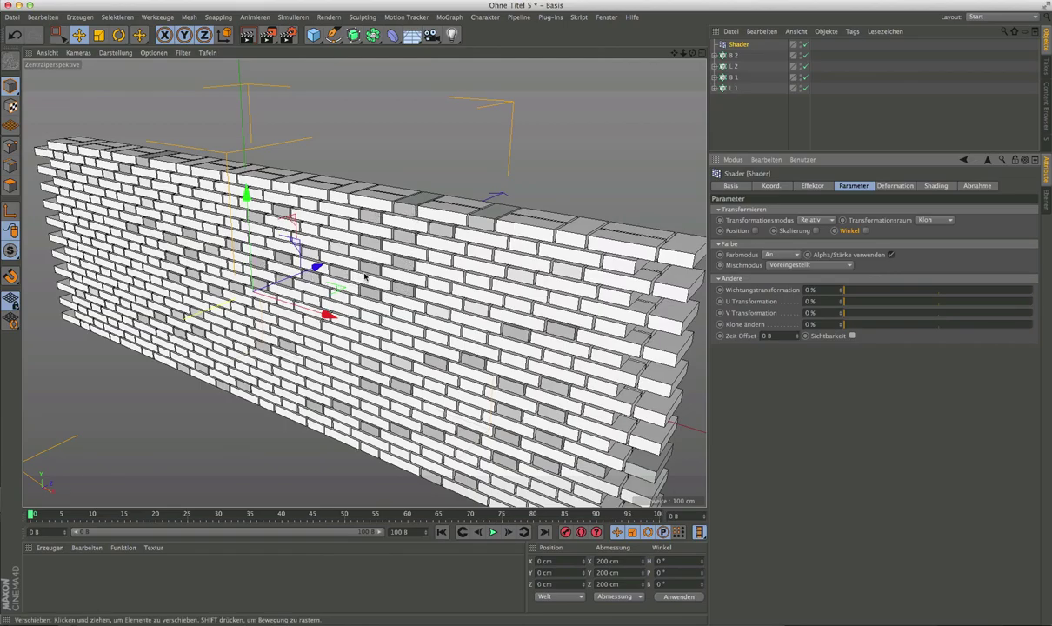
click(890, 255)
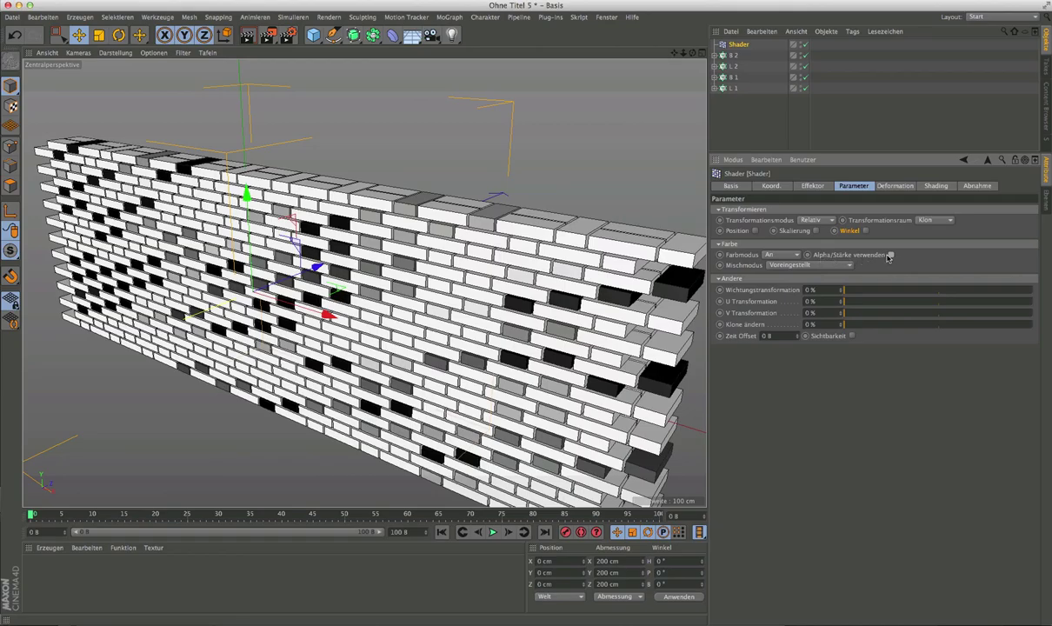
click(890, 256)
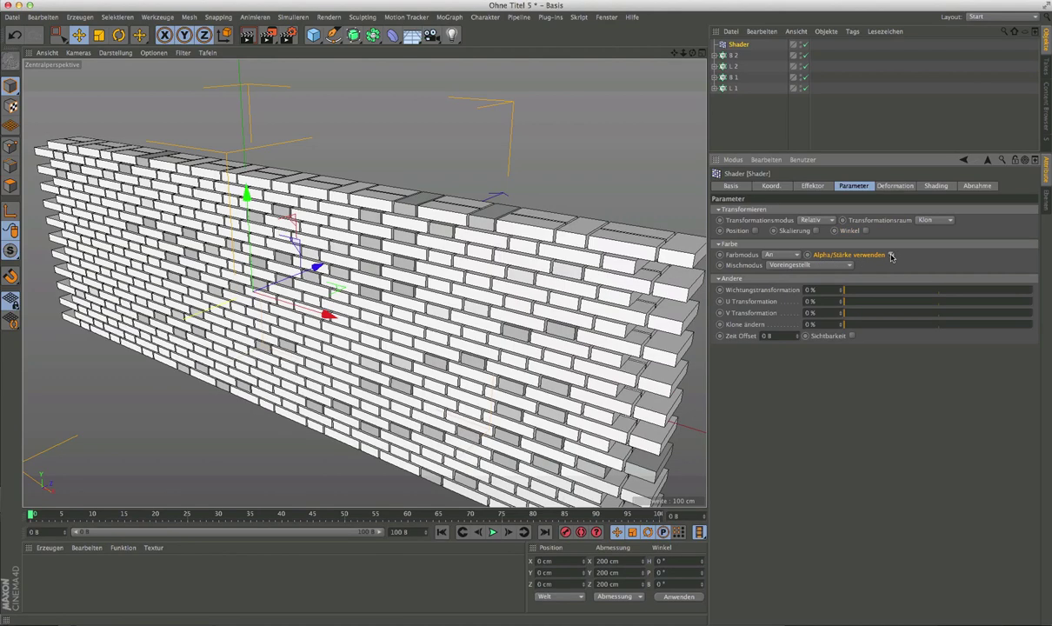
click(890, 255)
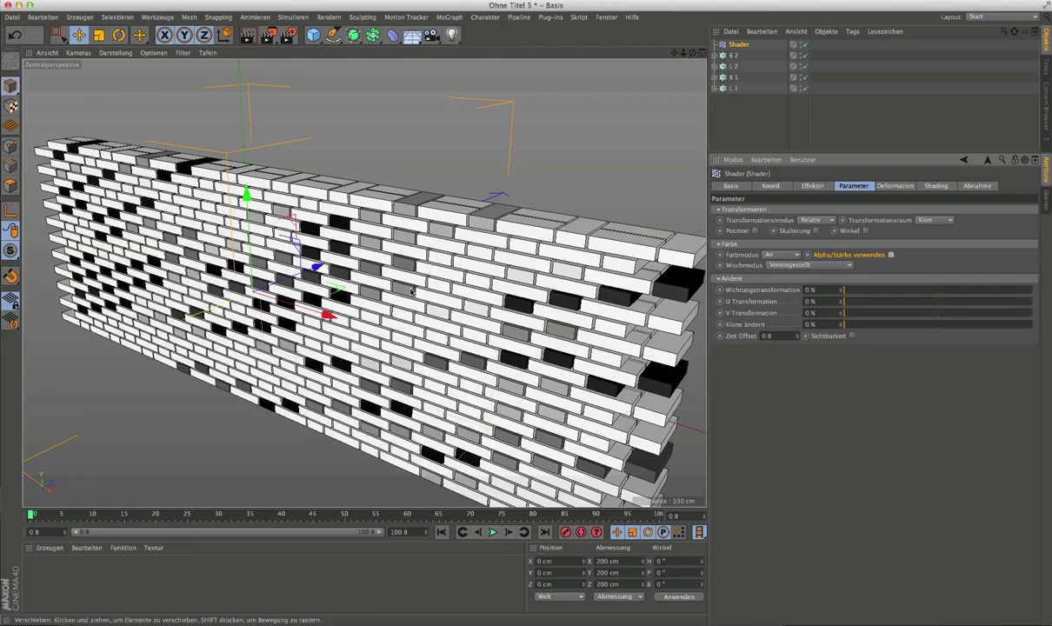
Step: Re-enable Sichtbarkeit so noise-shaped gaps appear, viewing the wall from the front
alt+drag(418, 275, 382, 277)
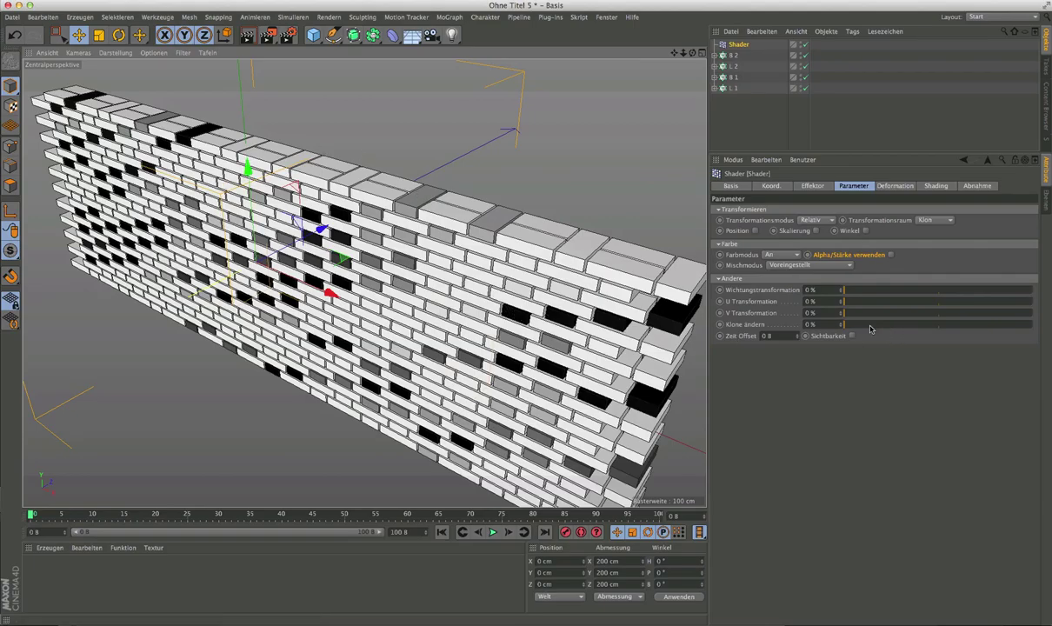
alt+drag(550, 337, 563, 322)
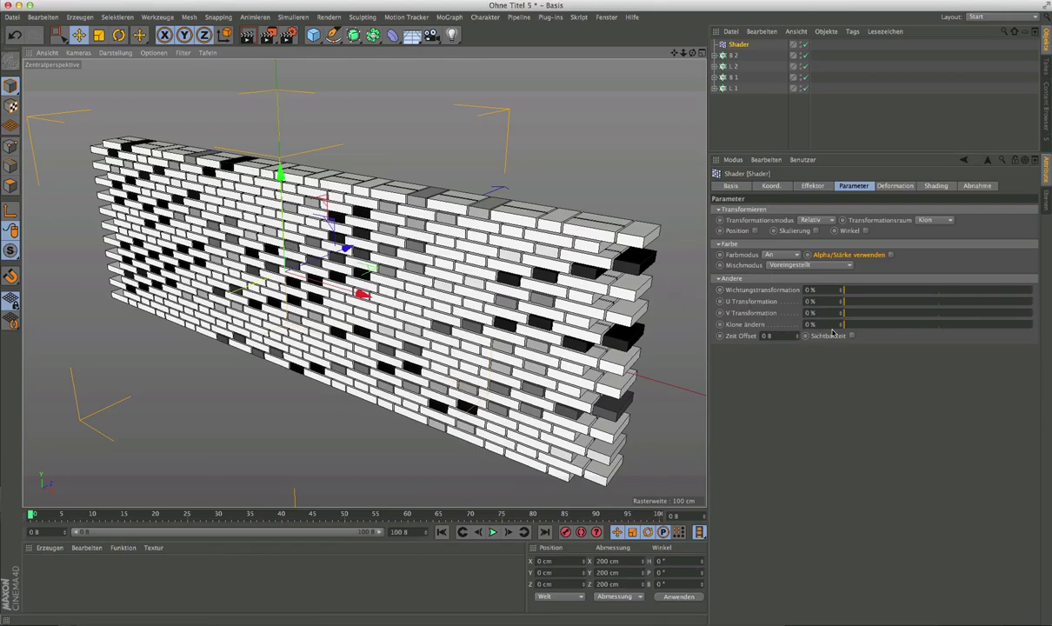
click(851, 336)
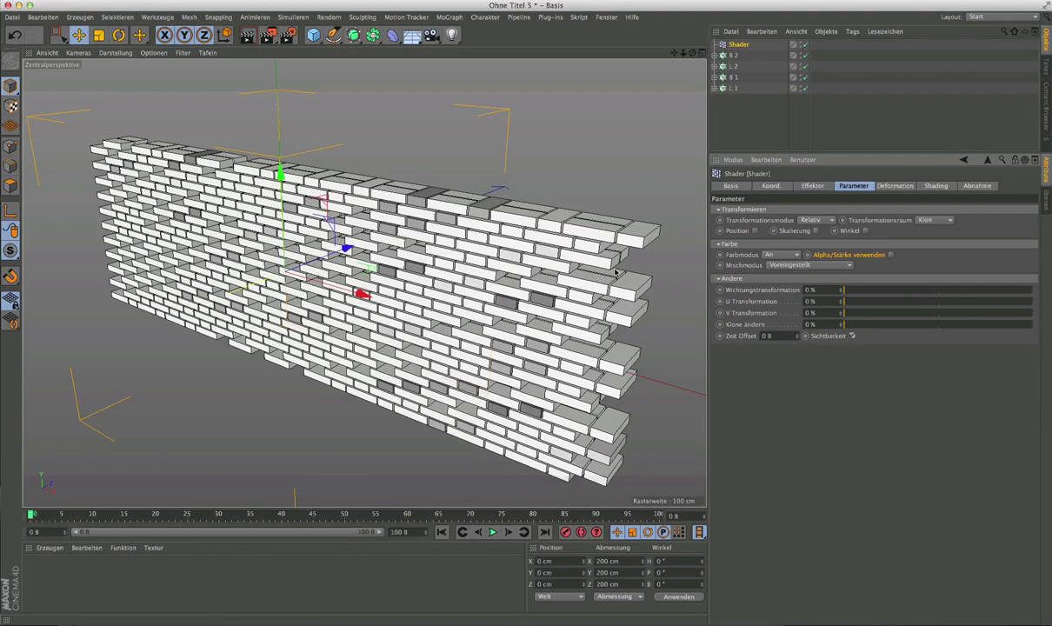
alt+drag(530, 261, 434, 270)
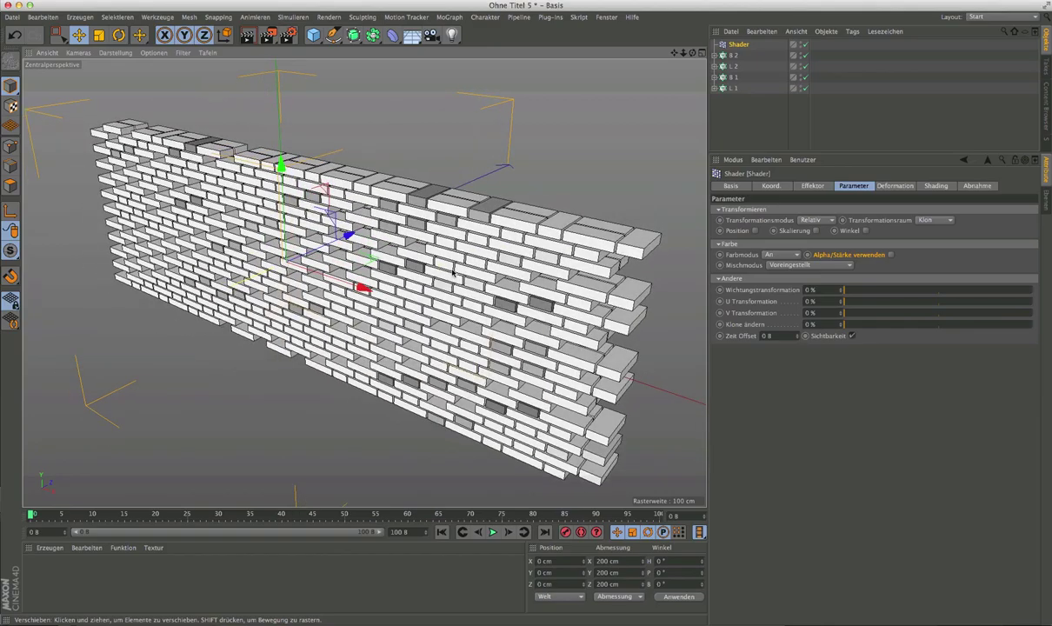
Step: Create a new Mat material and pick a dark red colour in its editor
click(47, 547)
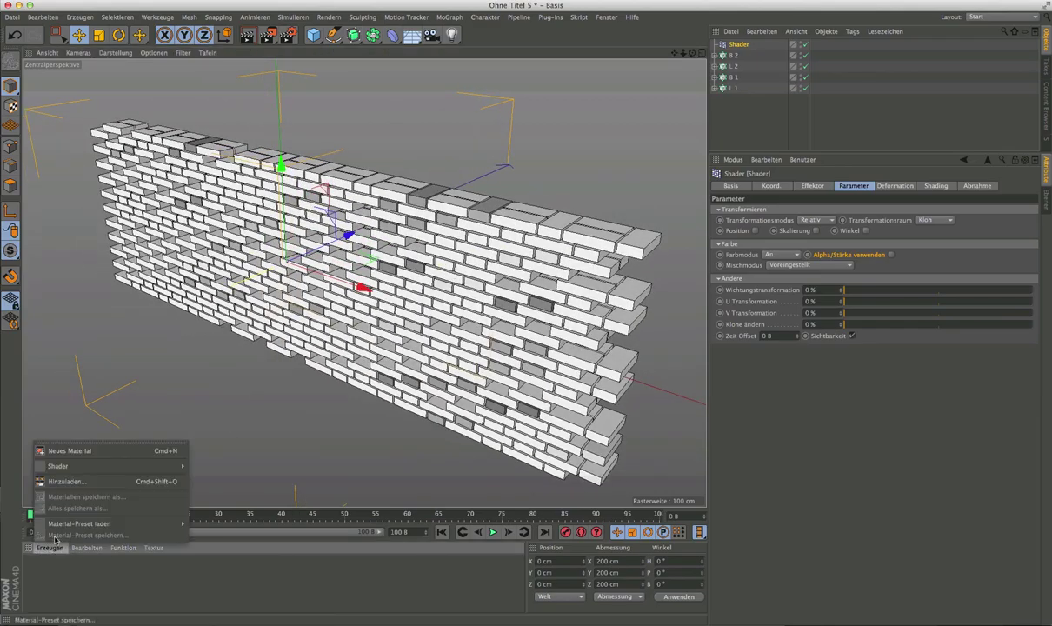
click(70, 442)
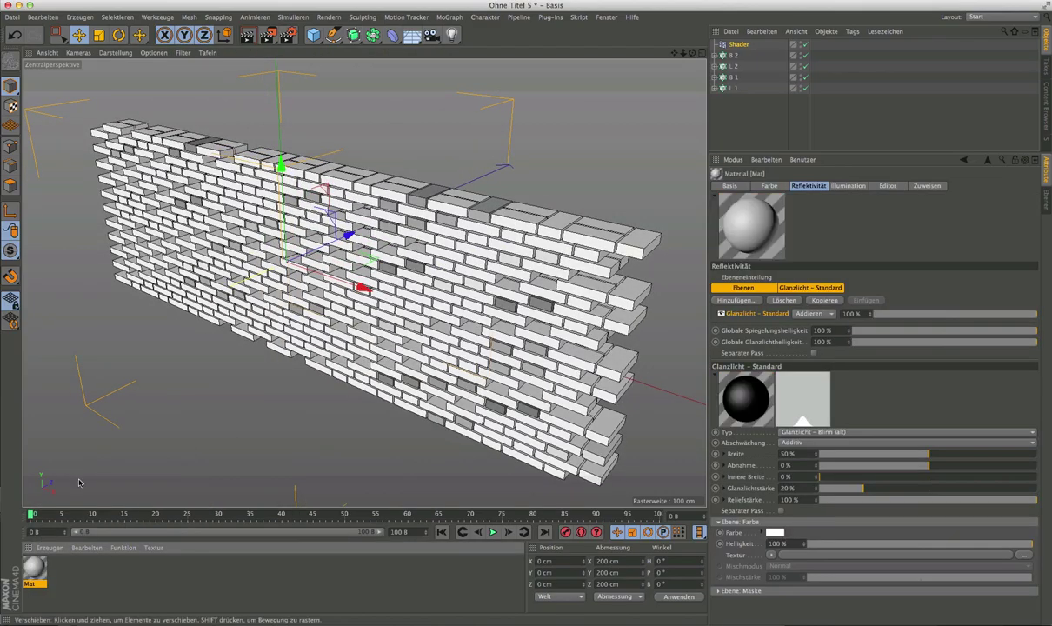
double_click(33, 566)
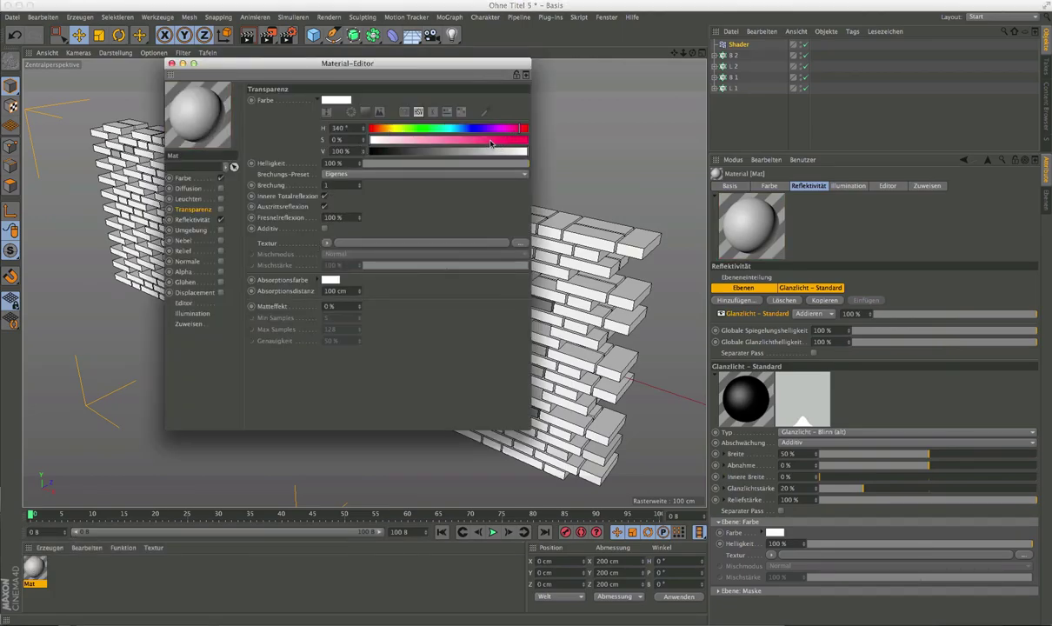
click(521, 131)
click(525, 129)
click(470, 150)
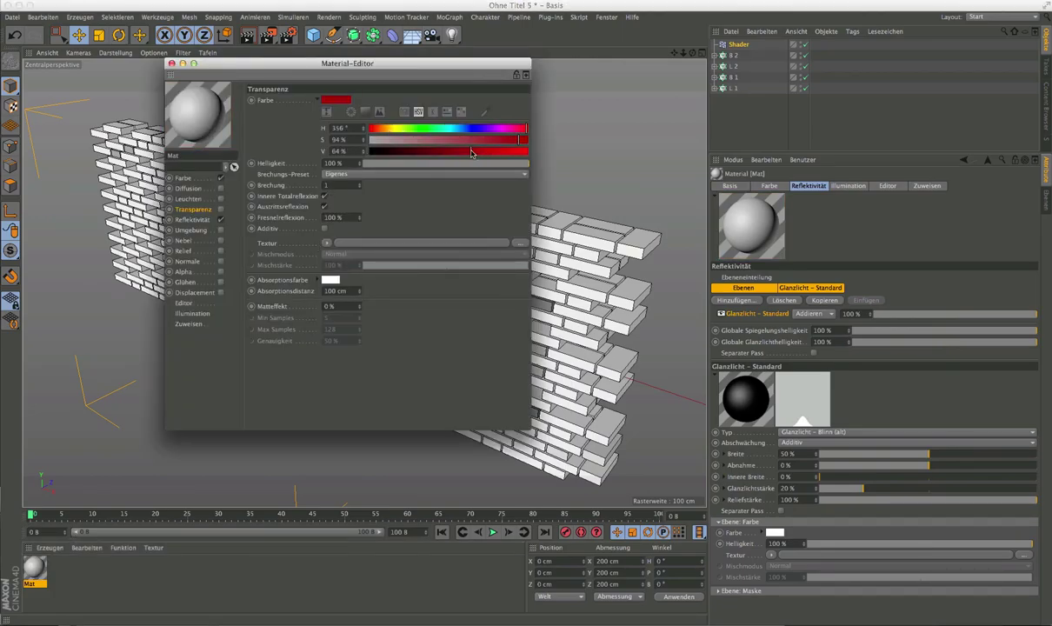
click(172, 65)
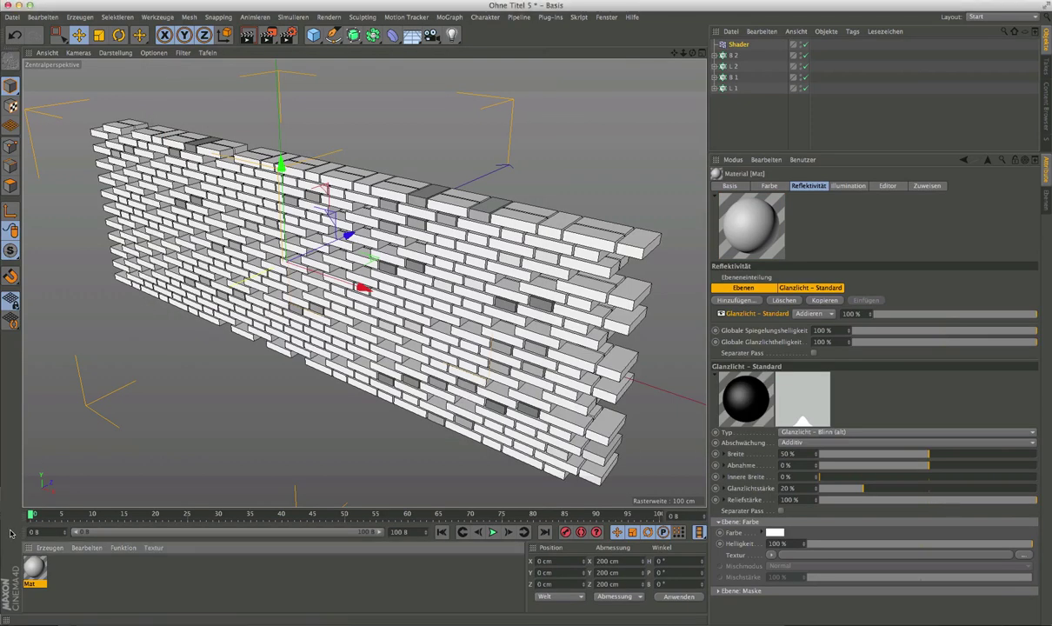
Step: Copy the dark red into Mat's Farbe channel and apply Mat to the B 2 bricks
double_click(34, 573)
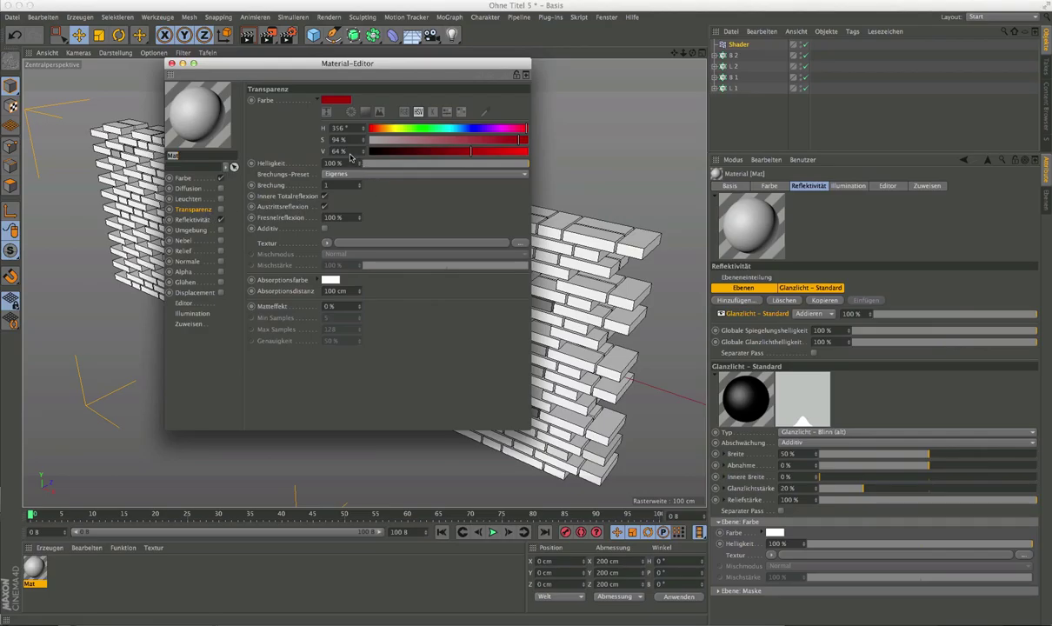
right_click(259, 100)
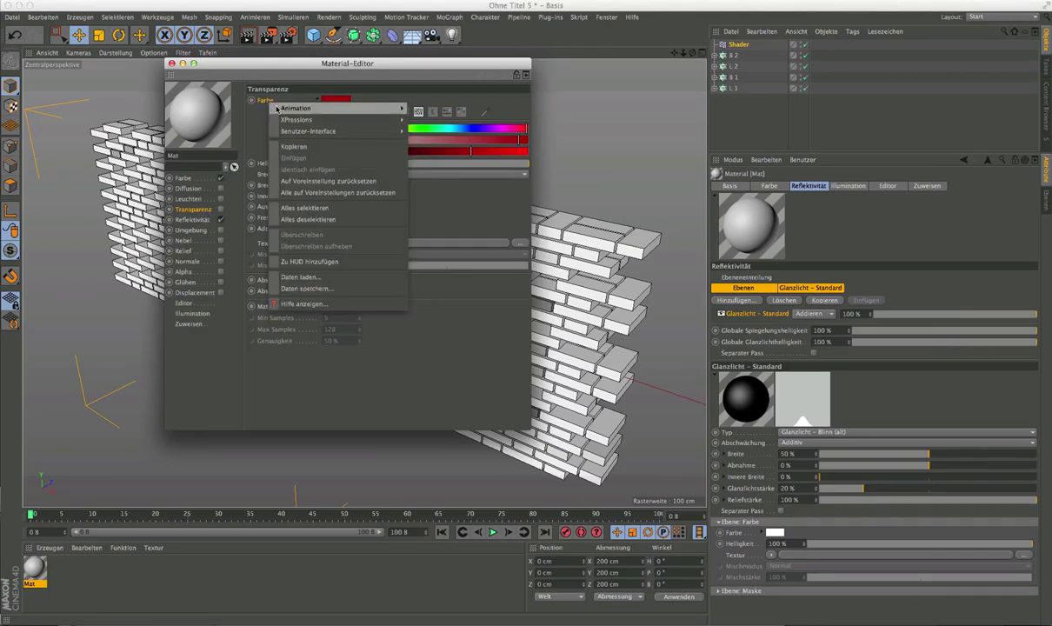
click(295, 148)
click(184, 178)
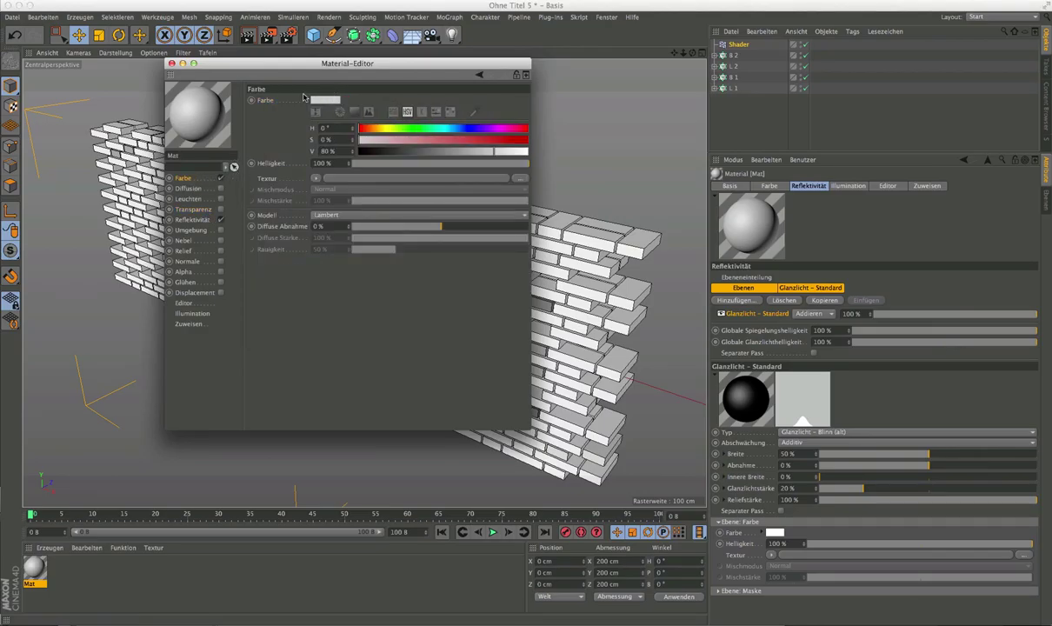
right_click(252, 101)
click(290, 160)
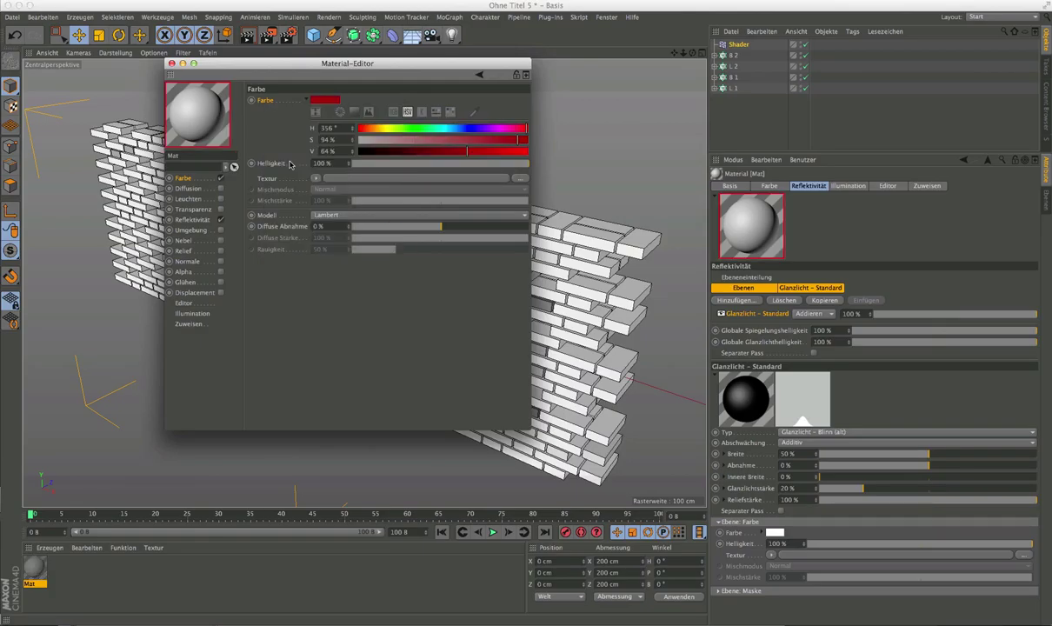
click(172, 64)
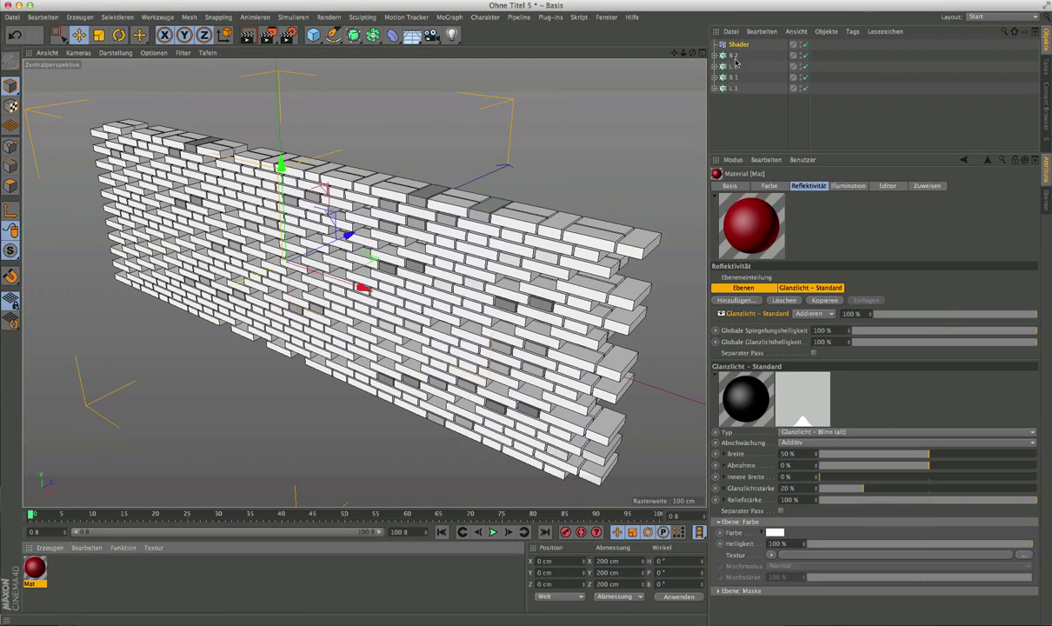
drag(732, 59, 732, 56)
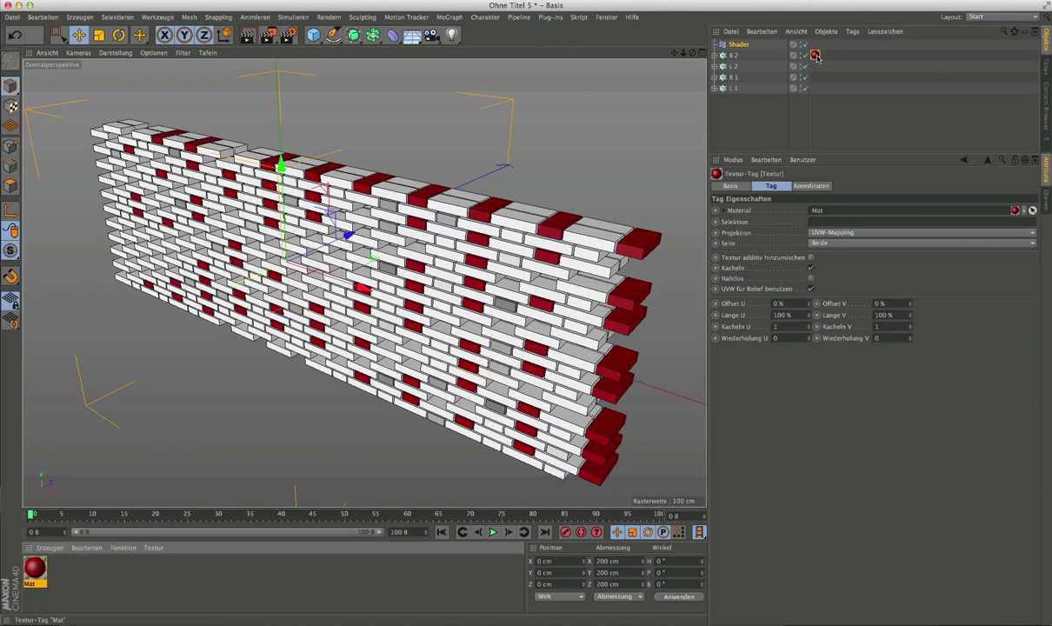
Step: Copy the Mat texture tag onto L 2, B 1 and L 1 so the whole wall is red
mouse_move(815, 55)
ctrl+mouse_down()
mouse_move(774, 66)
mouse_move(774, 87)
ctrl+mouse_up()
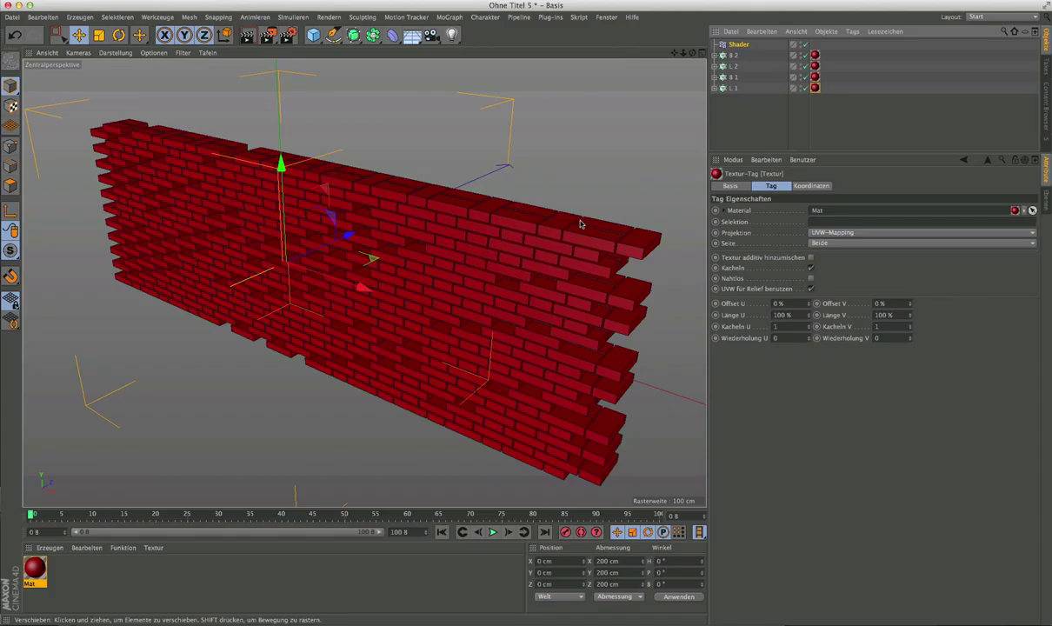
alt+drag(502, 248, 510, 259)
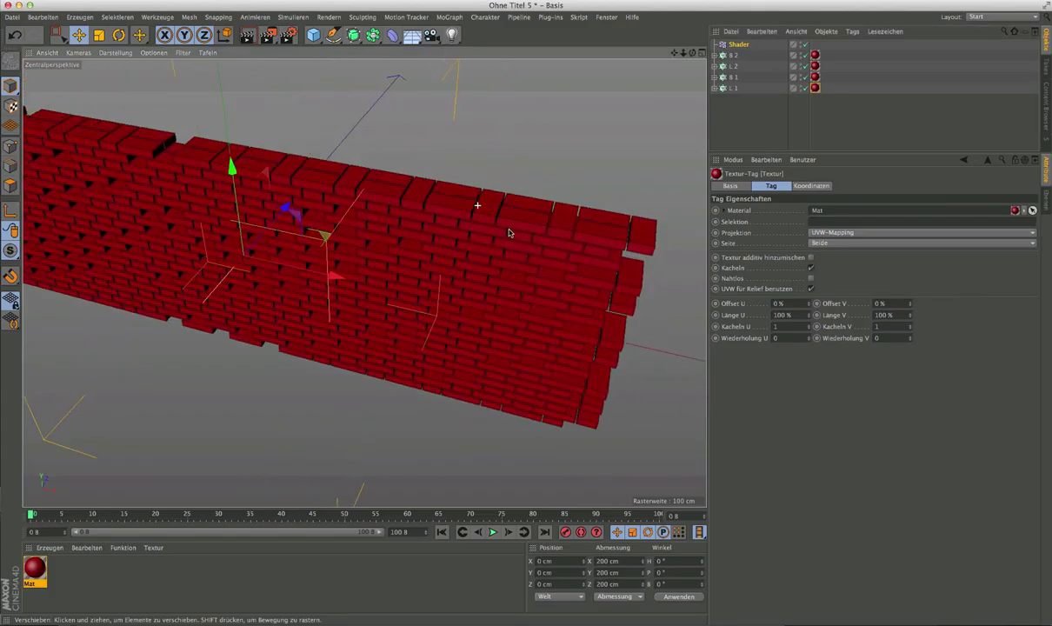
alt+drag(510, 259, 439, 197)
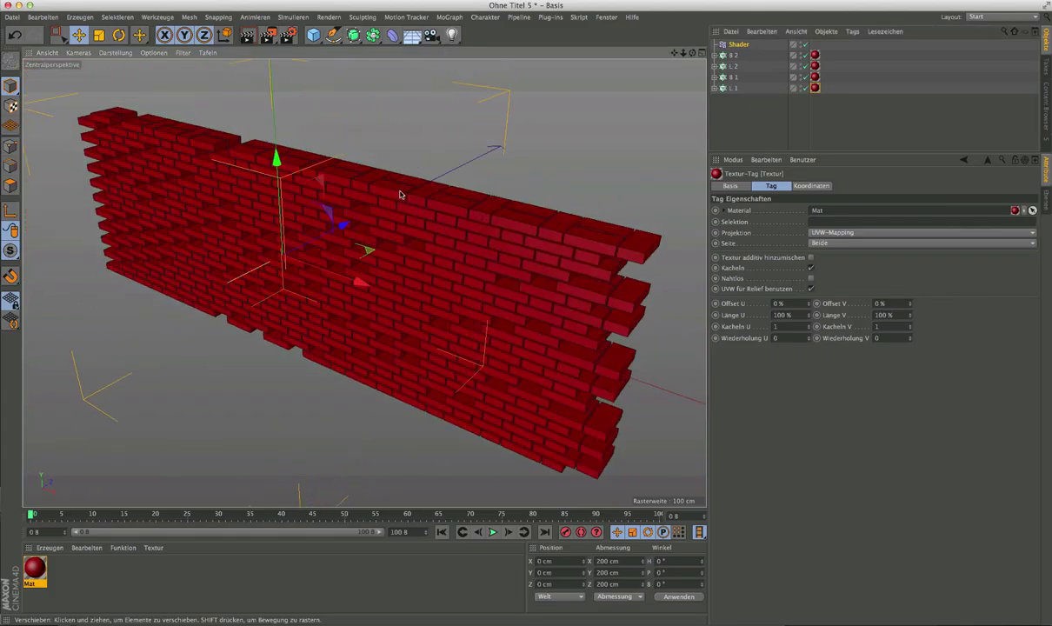
scroll(428, 193, up, 3)
scroll(461, 202, up, 3)
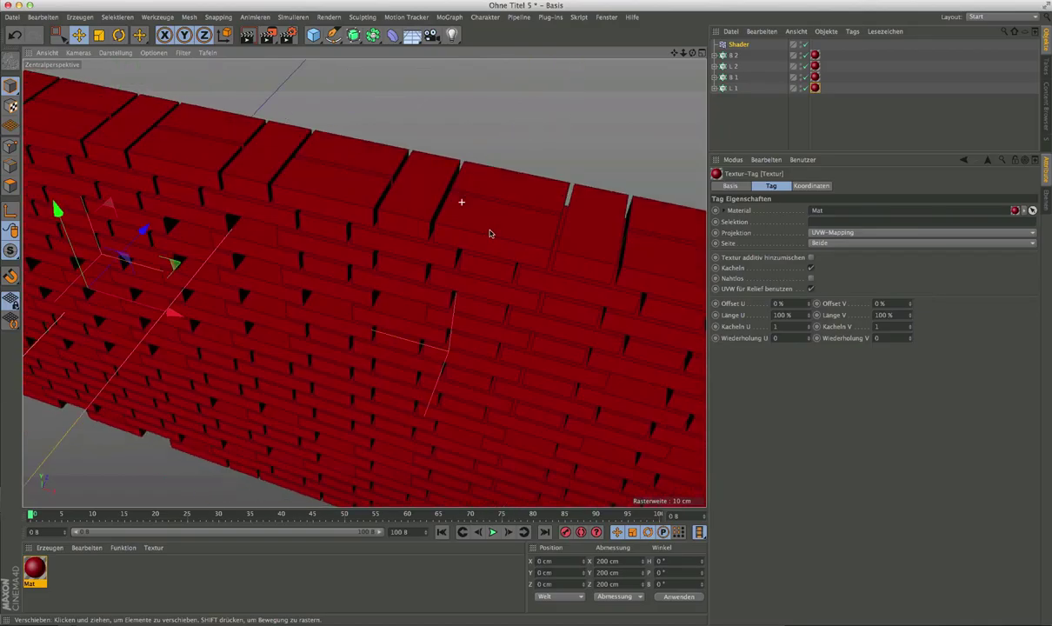
scroll(461, 202, up, 2)
scroll(460, 223, down, 2)
scroll(434, 233, down, 2)
scroll(452, 247, down, 2)
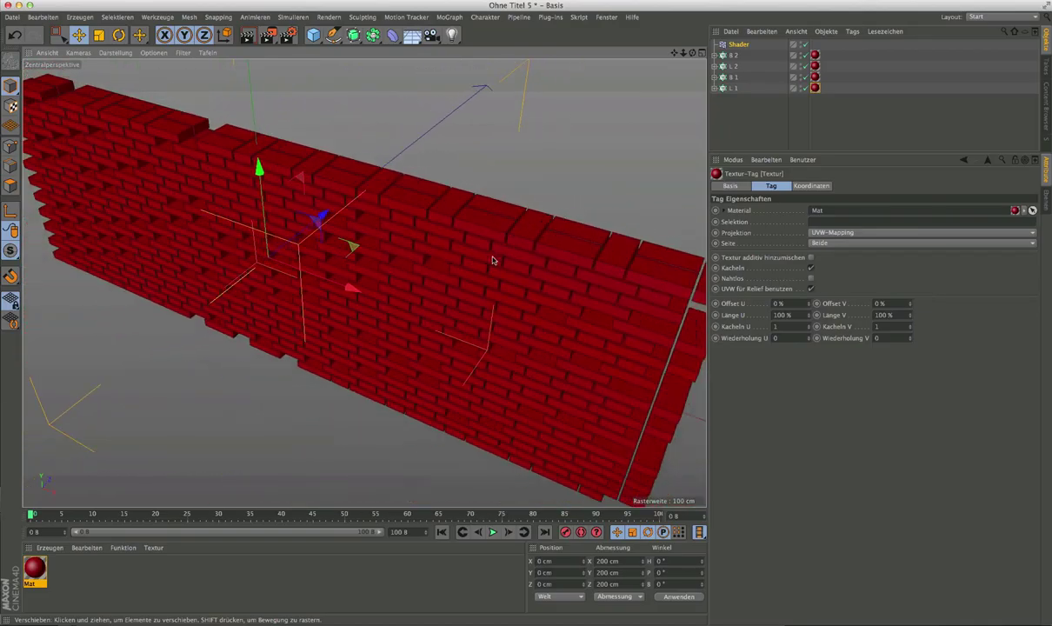
scroll(461, 256, down, 1)
Step: Inspect the red wall from several angles, briefly checking the Shader effector's settings
alt+drag(462, 256, 612, 170)
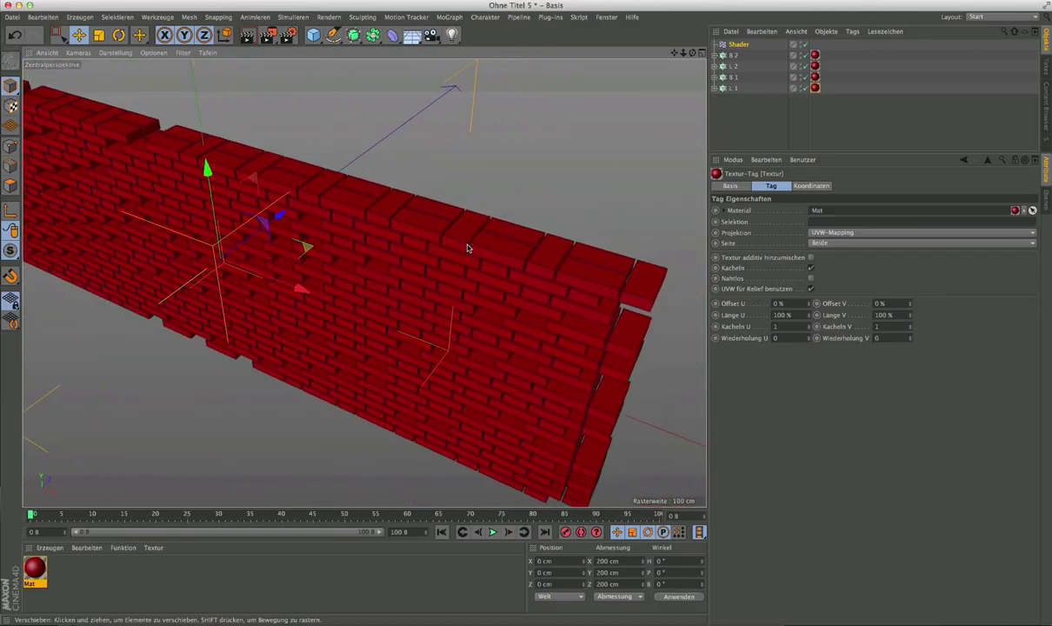
mouse_move(469, 247)
alt+mouse_down()
mouse_move(442, 223)
mouse_move(453, 200)
mouse_move(457, 236)
alt+mouse_up()
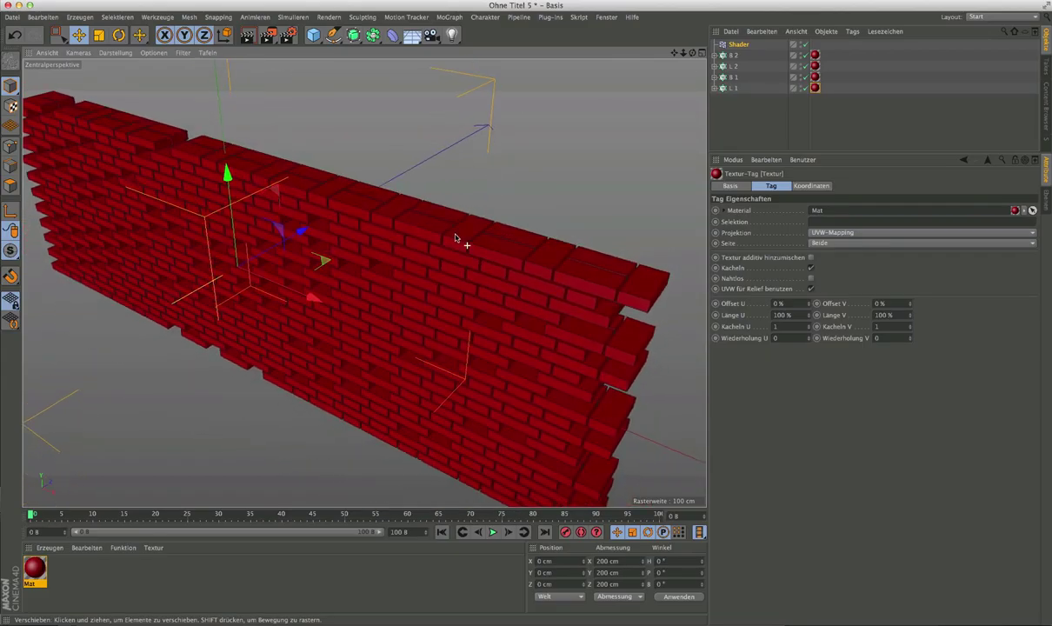
click(737, 44)
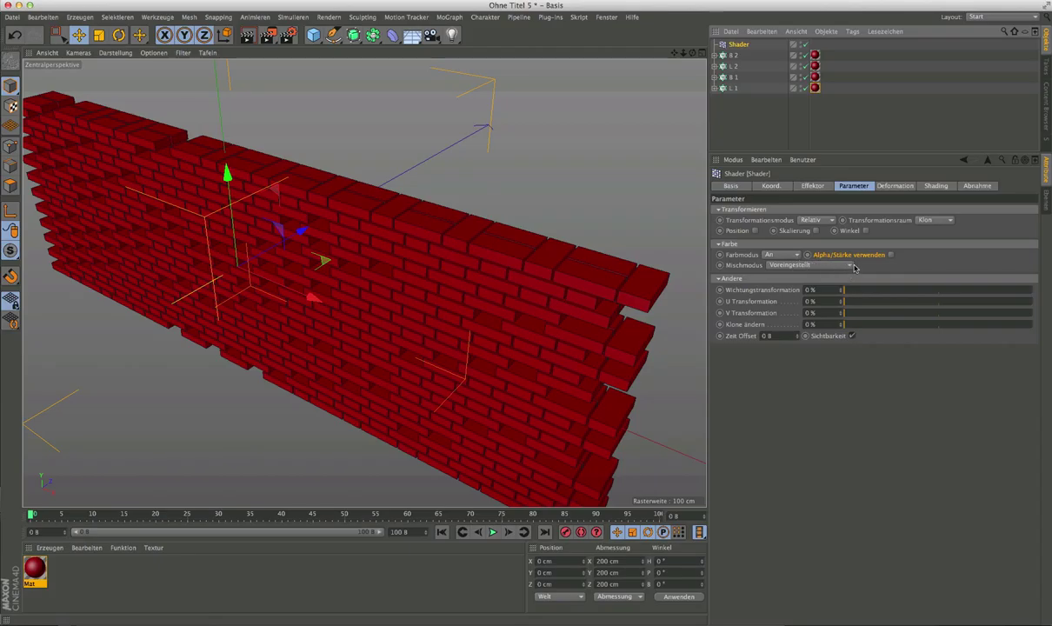
click(762, 136)
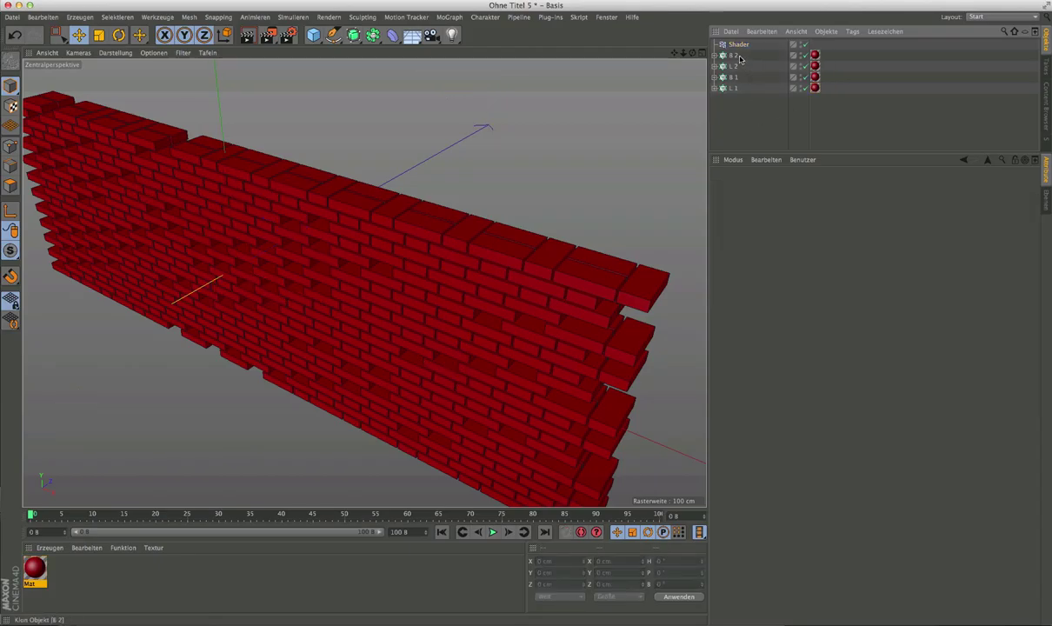
mouse_move(527, 211)
alt+mouse_down()
mouse_move(492, 262)
mouse_move(432, 221)
alt+mouse_up()
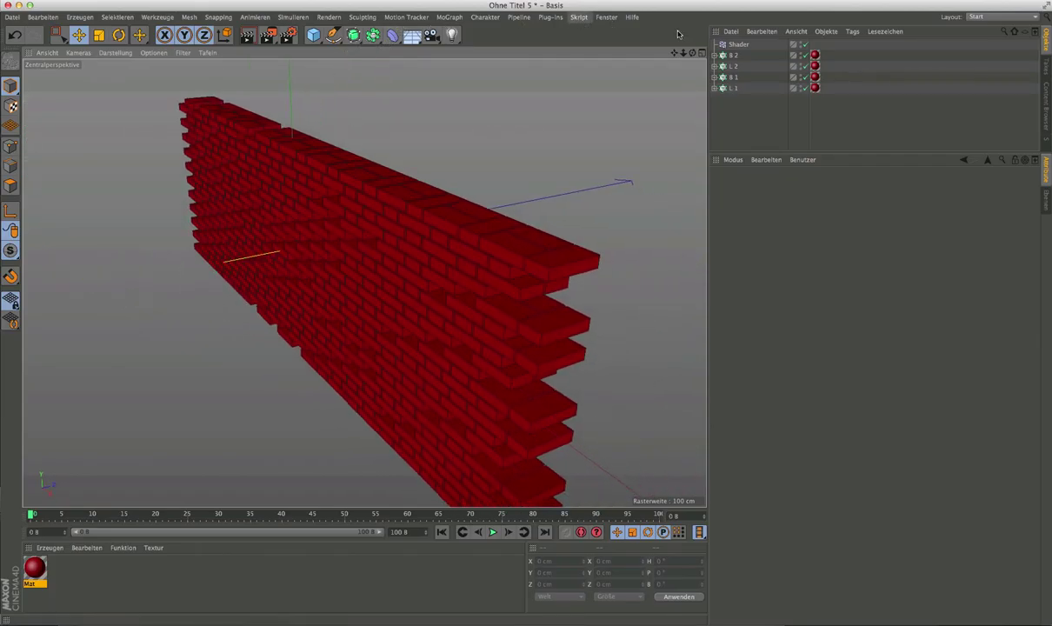
Step: Duplicate the Shader effector with copy and paste
click(739, 45)
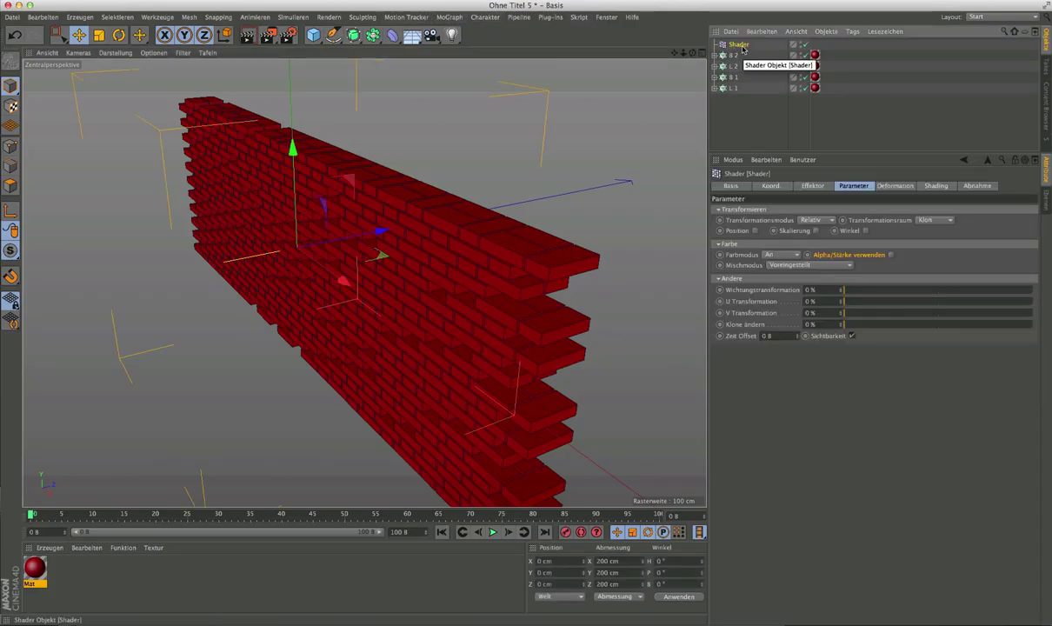
key(ctrl+c)
key(ctrl+v)
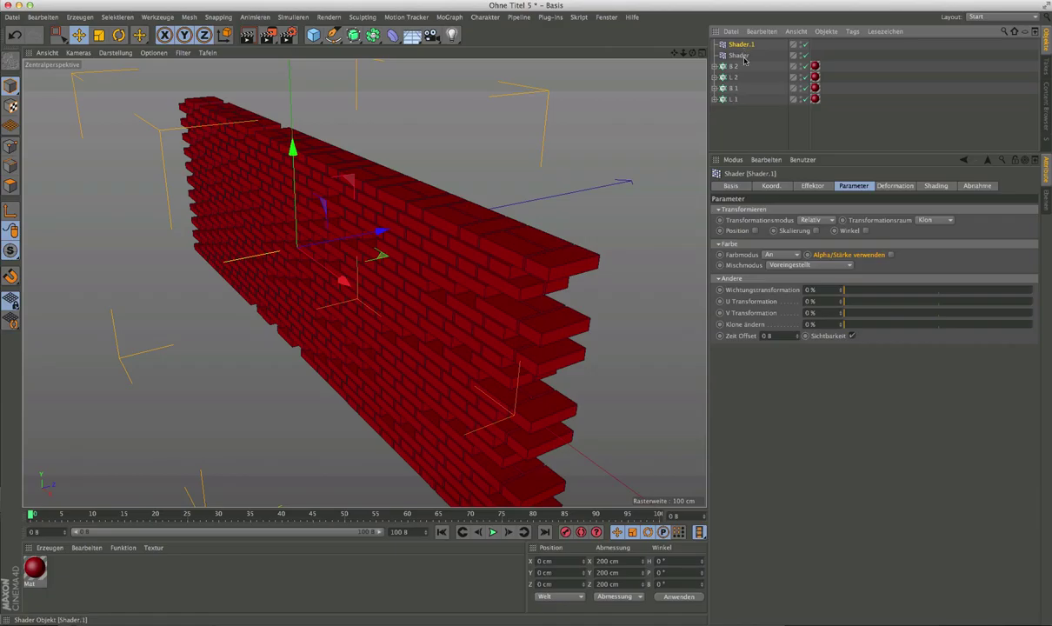
Step: Rename the two effectors Shader Sichtbarkeit and Shader Versatz
click(746, 56)
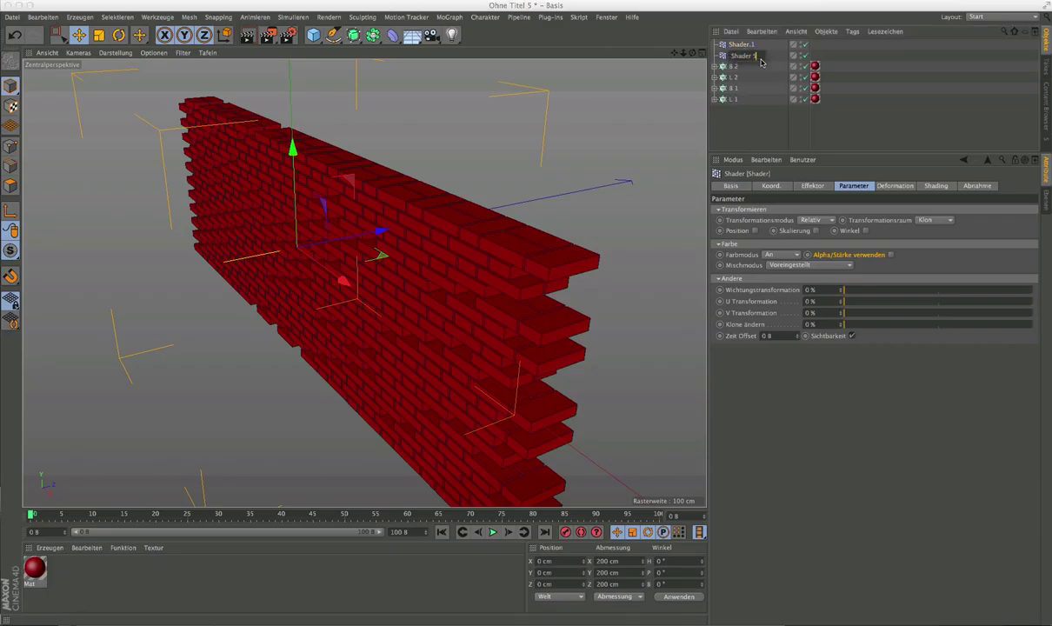
text(ichtbarke)
text(it)
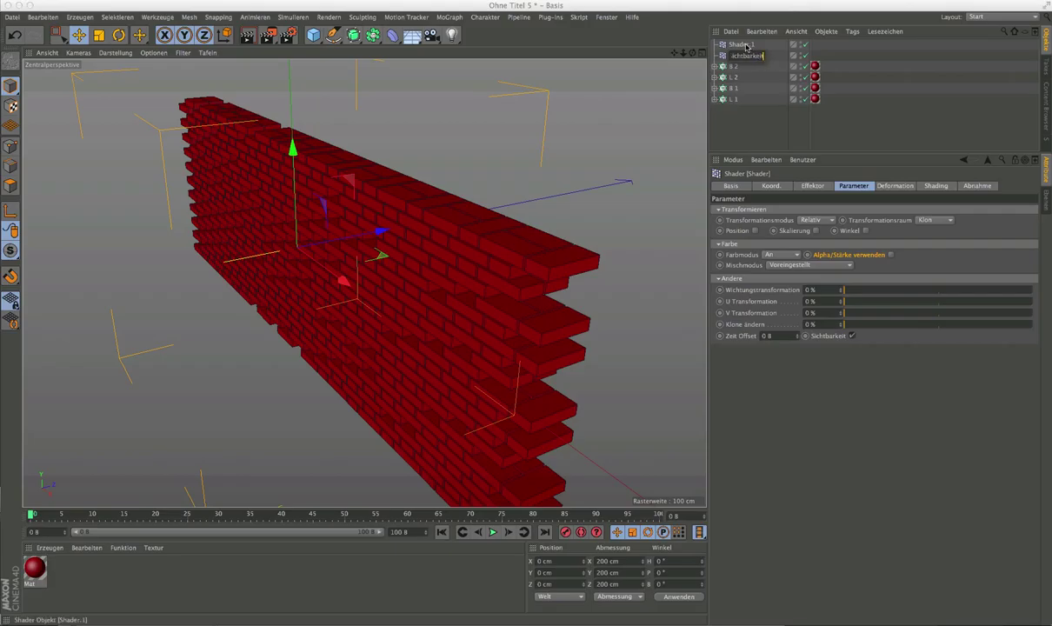
double_click(754, 45)
drag(753, 46, 763, 47)
text(Ve)
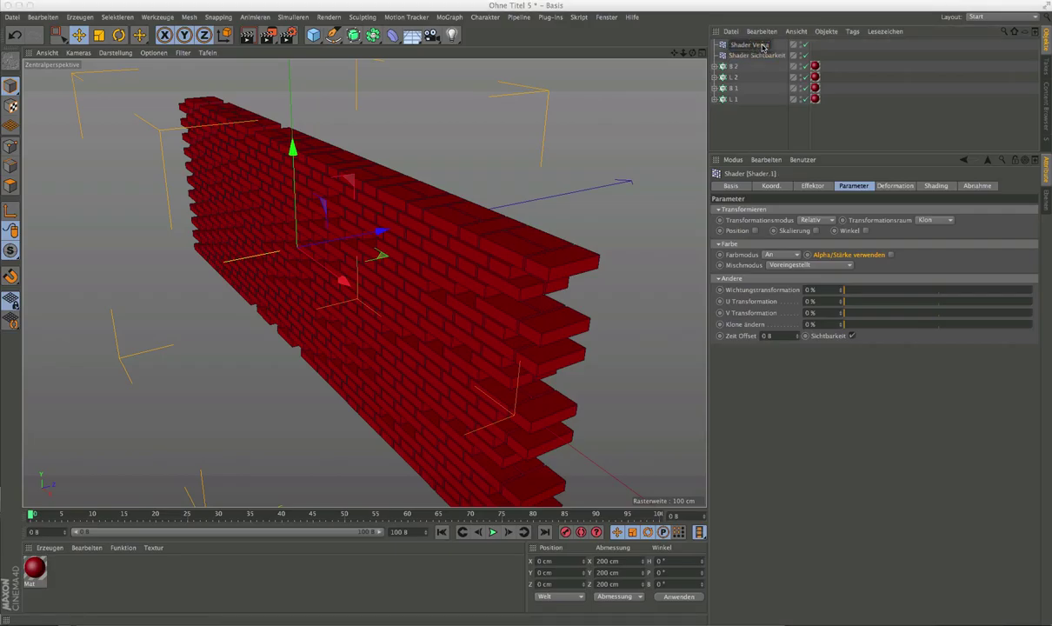
text(rsatz)
key(Return)
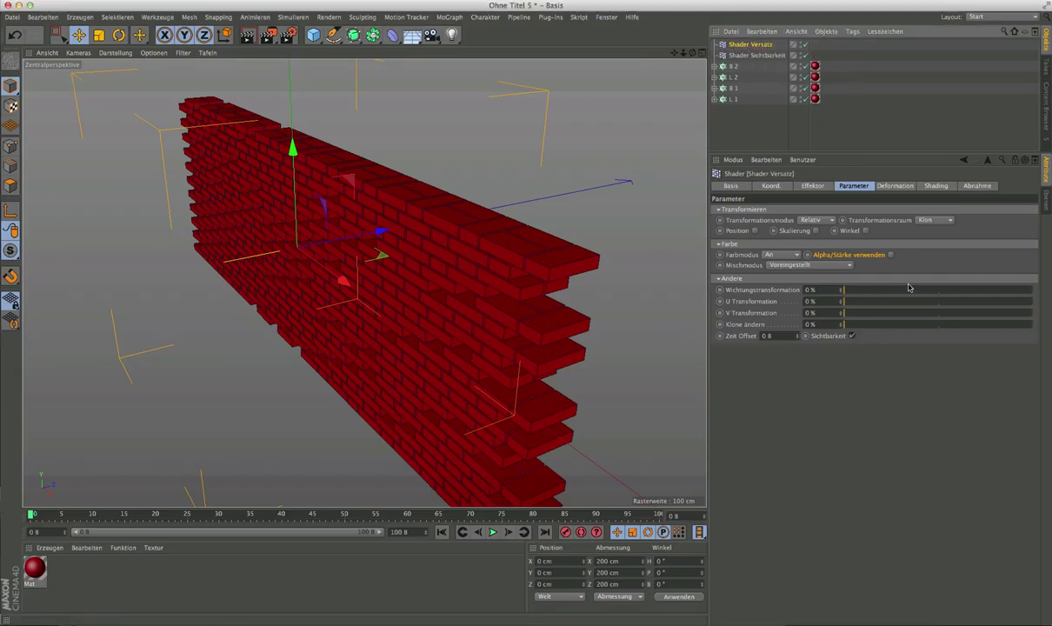
Step: On Shader Versatz, switch off Sichtbarkeit and enable Position, keeping Klone ändern at 0%
click(853, 337)
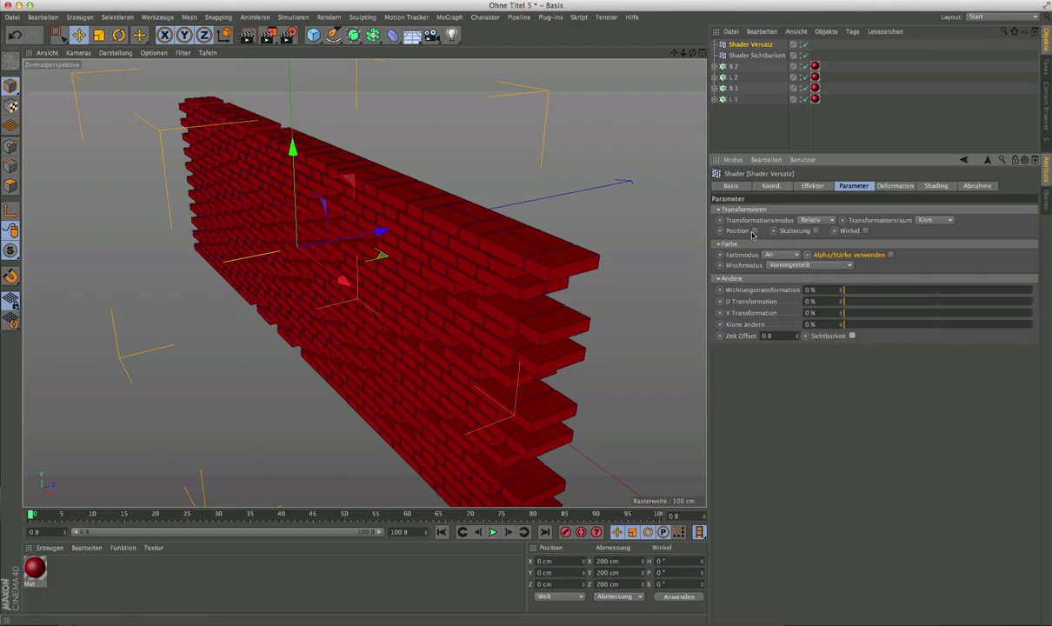
click(754, 231)
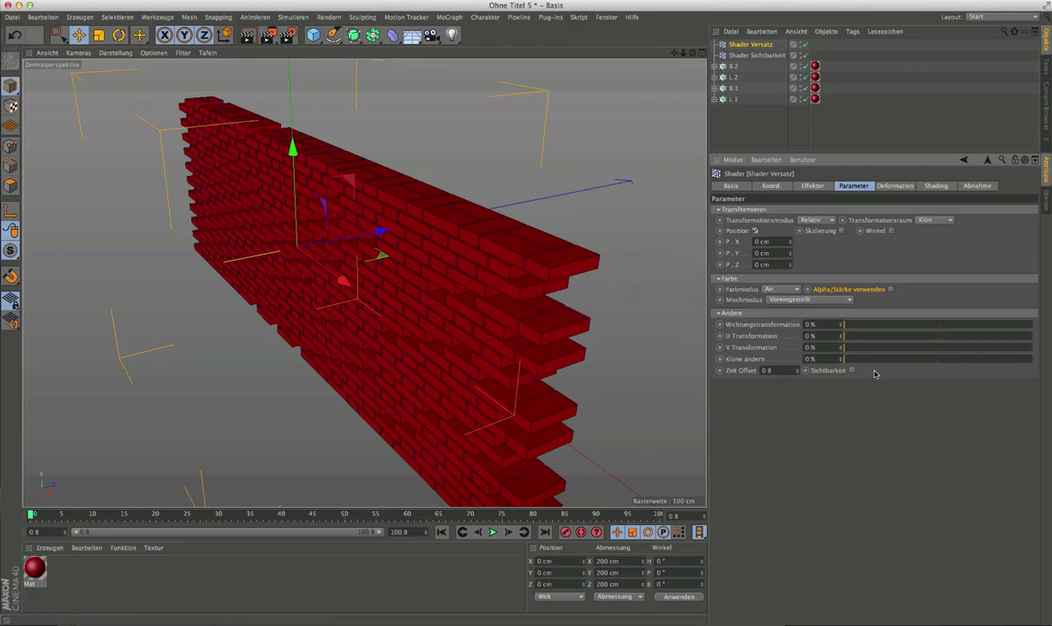
drag(815, 358, 898, 369)
key(ctrl+z)
Step: Open Shader Versatz's Noise shader: Clipping oben 66%, Helligkeit -17%, Kontrast 73%
click(931, 188)
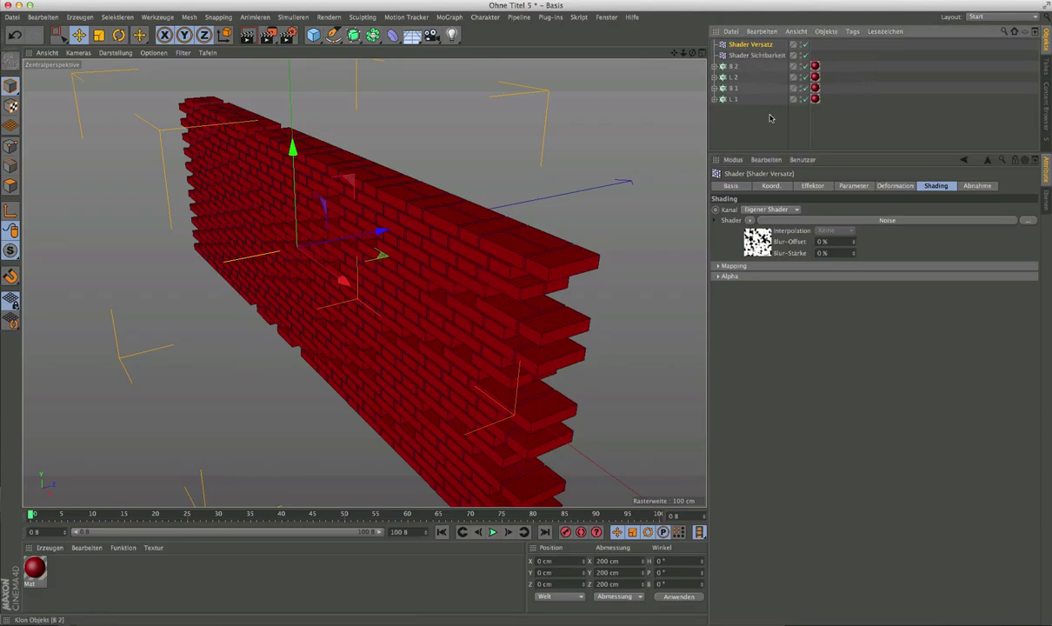
click(848, 186)
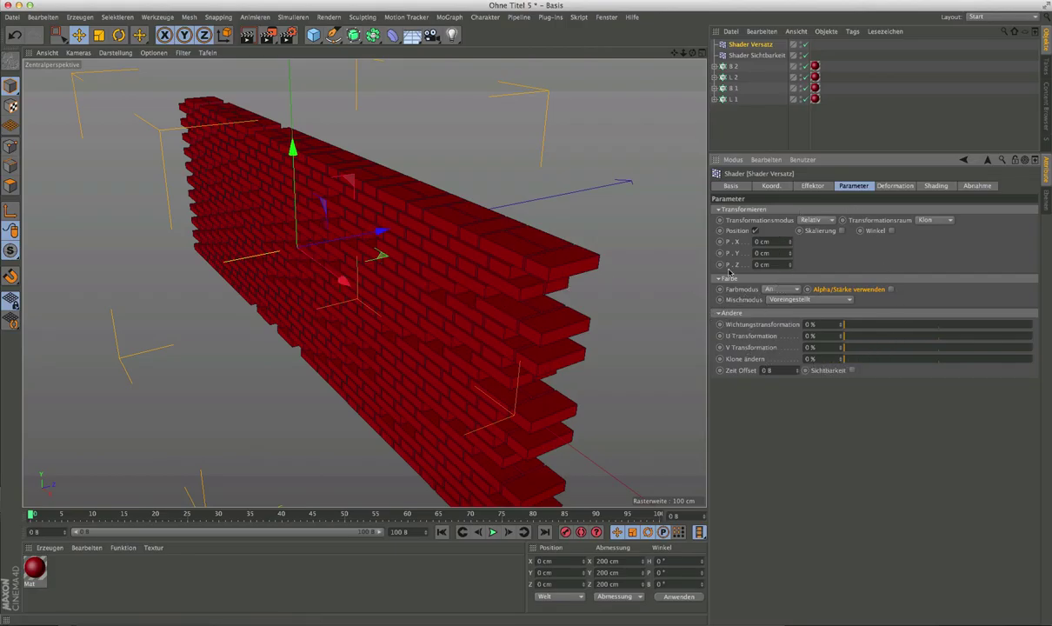
click(936, 186)
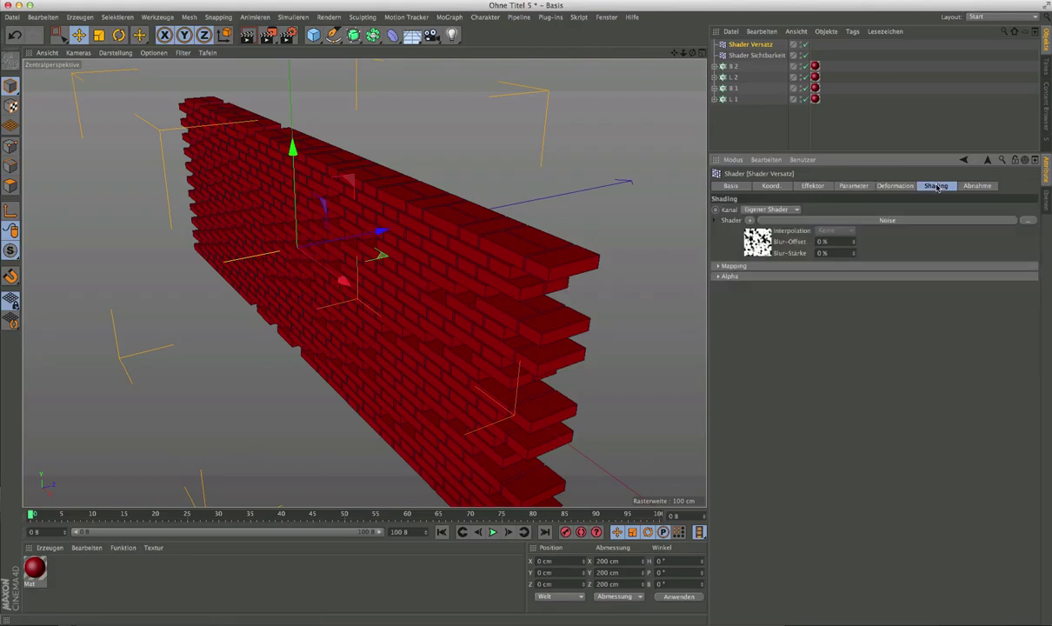
click(749, 250)
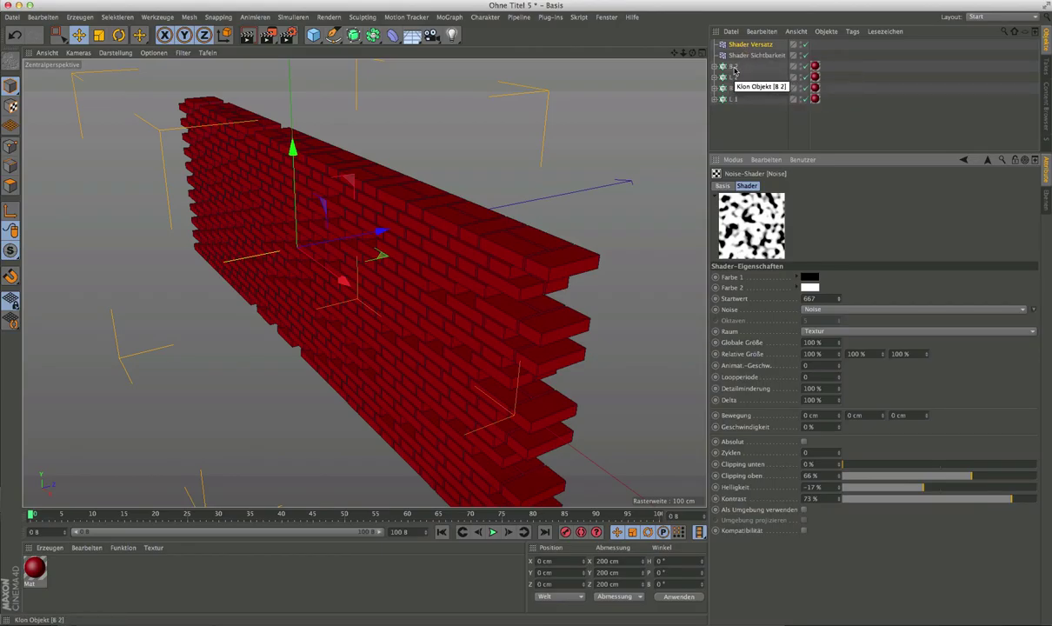
Step: Add Shader Versatz to the Effektoren lists of the B 2 and B 1 cloners
click(734, 67)
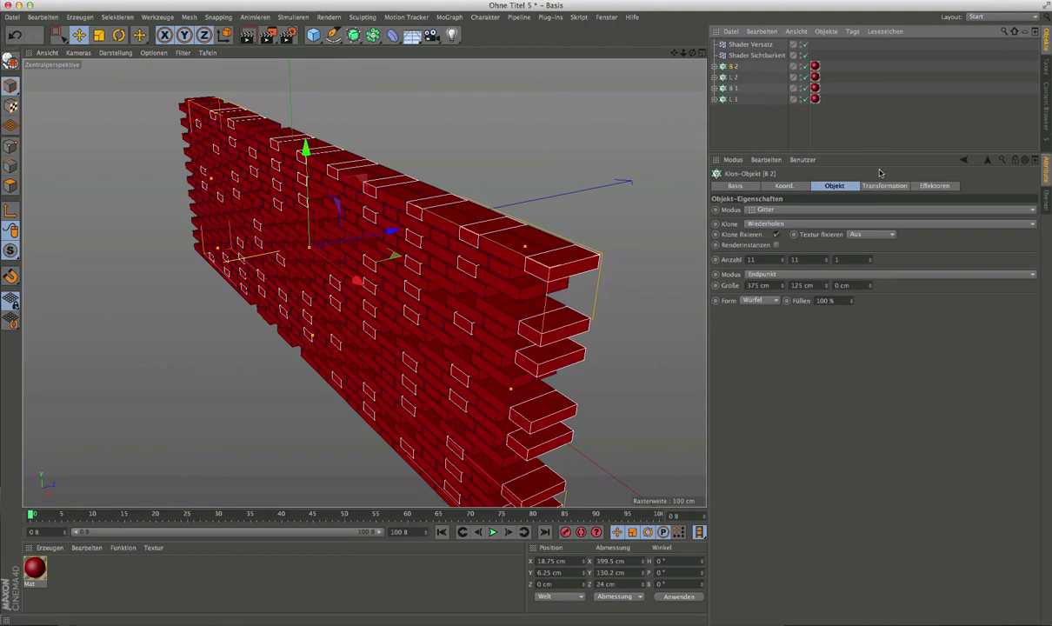
click(930, 187)
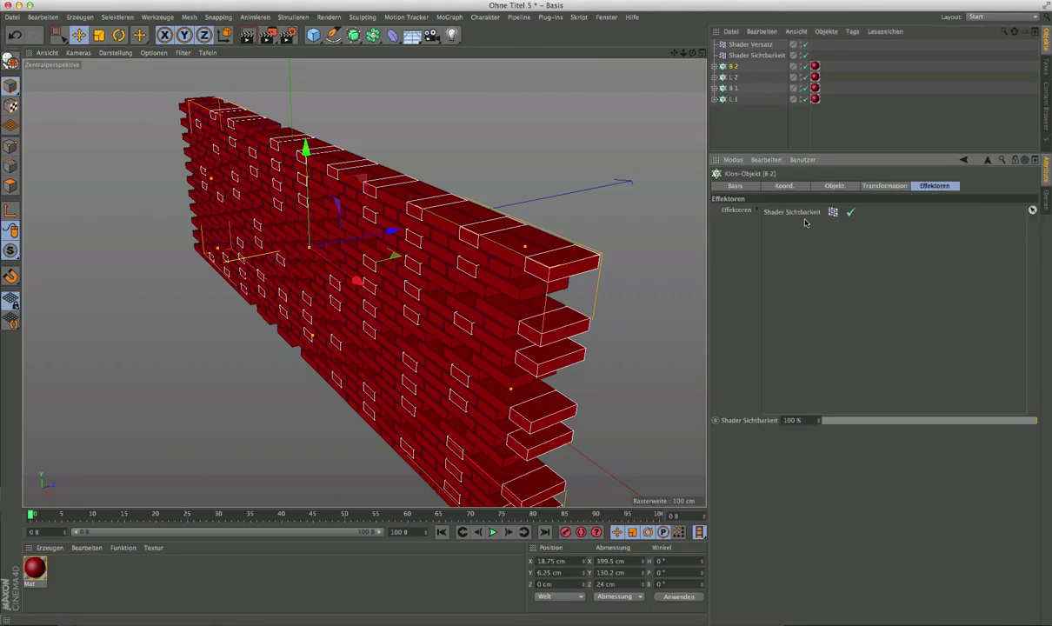
mouse_move(759, 47)
mouse_down()
mouse_move(835, 246)
mouse_move(752, 212)
mouse_up()
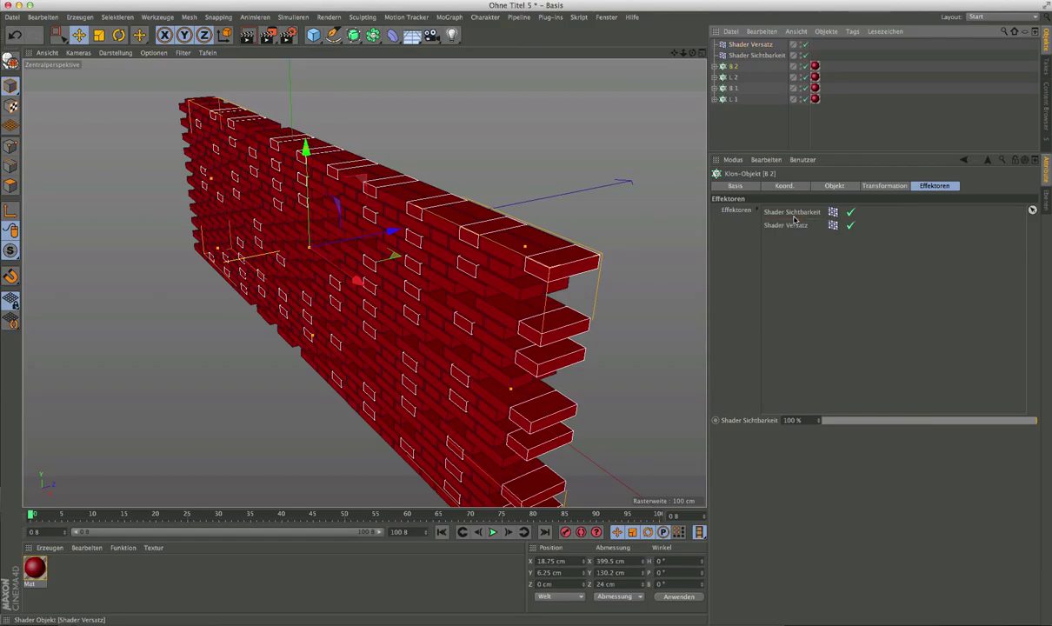
click(734, 88)
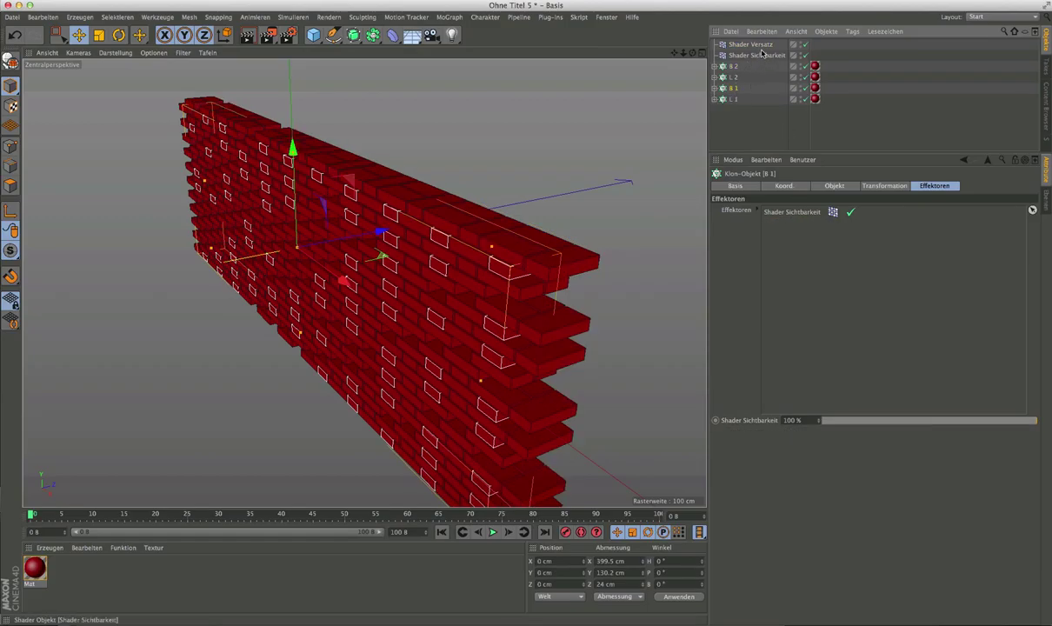
drag(789, 225, 786, 223)
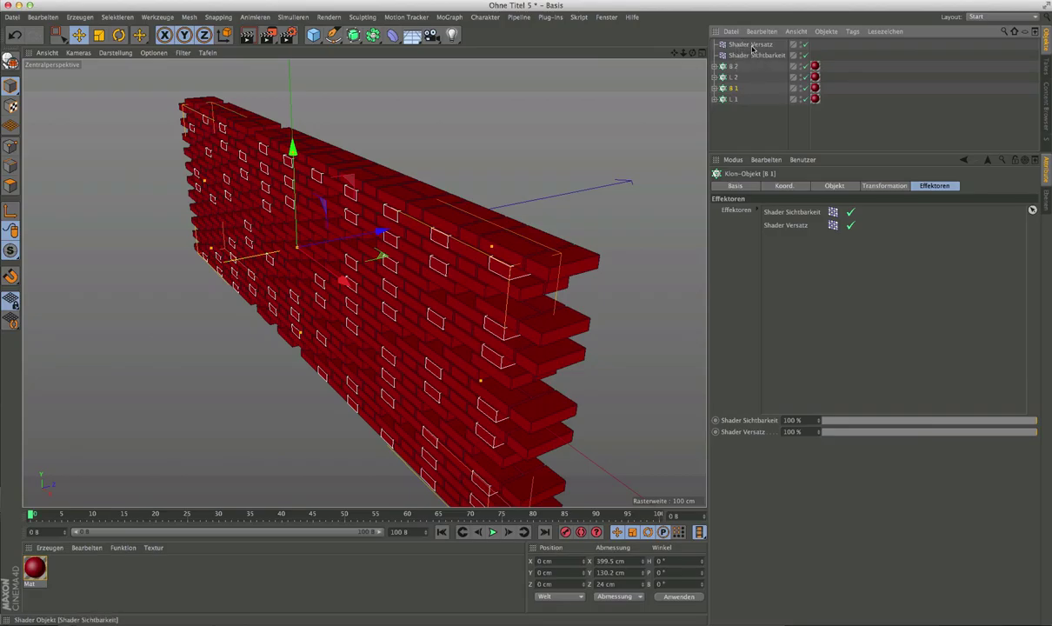
click(716, 44)
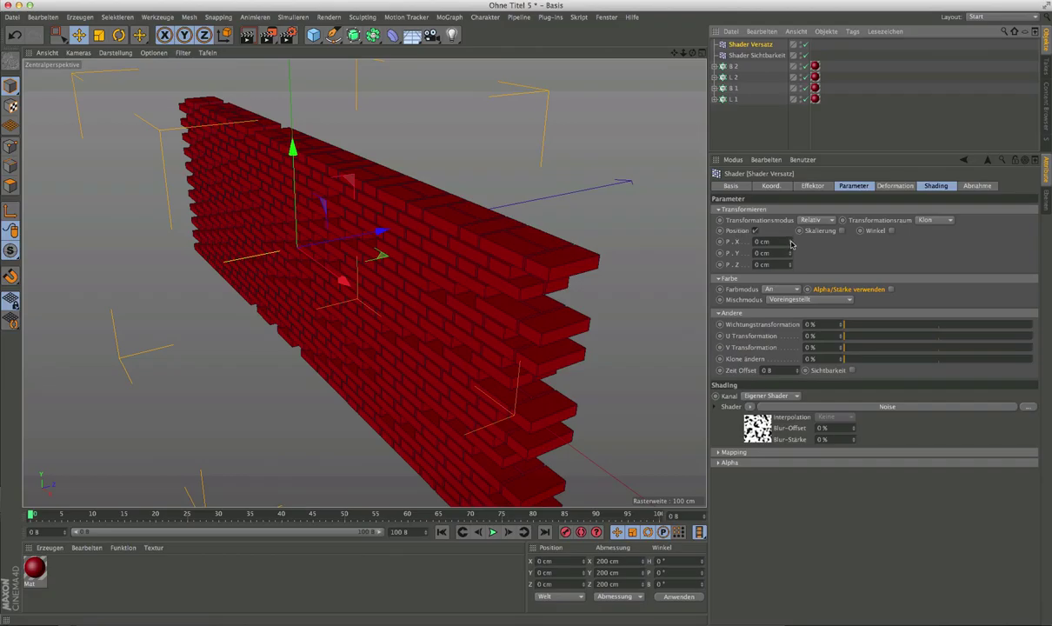
Step: Give Shader Versatz a position offset of P.Z -12 cm, leaving X and Y at 0
click(790, 241)
drag(790, 241, 792, 266)
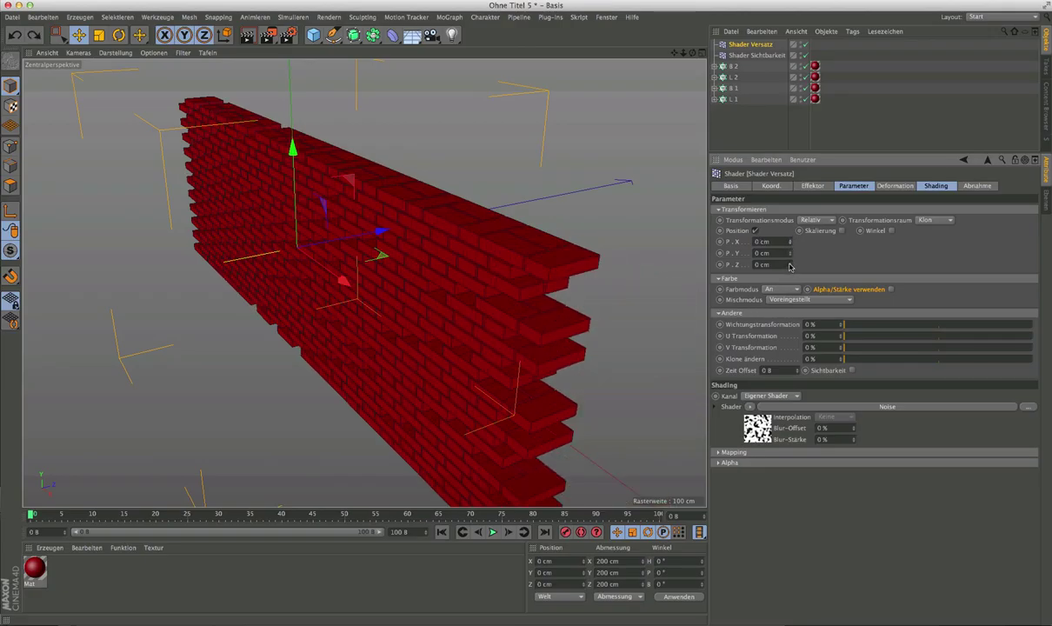
drag(789, 265, 789, 287)
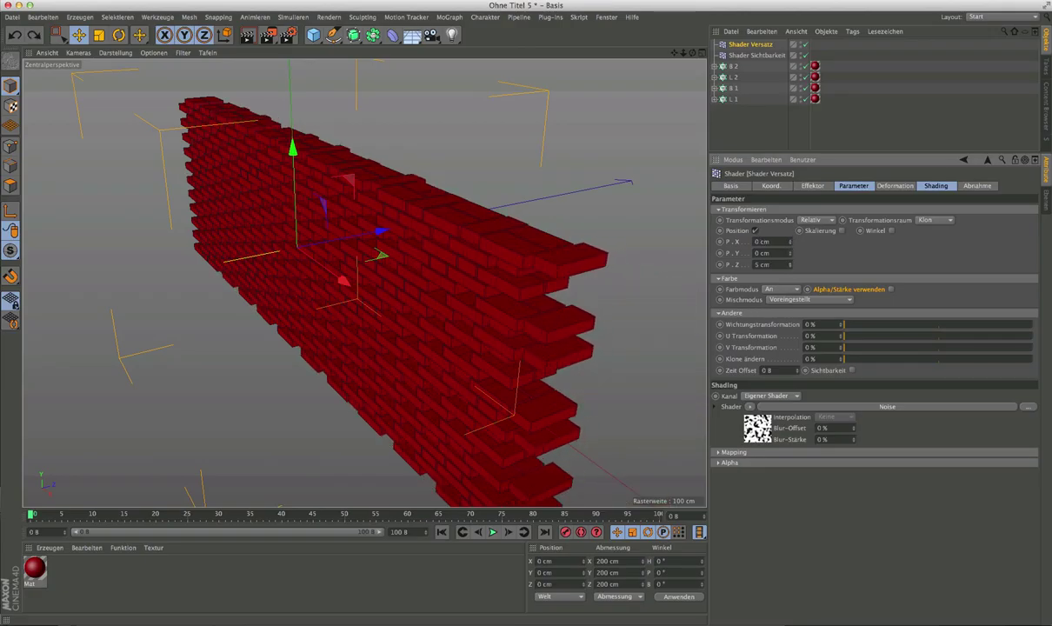
double_click(777, 265)
text(2)
key(Return)
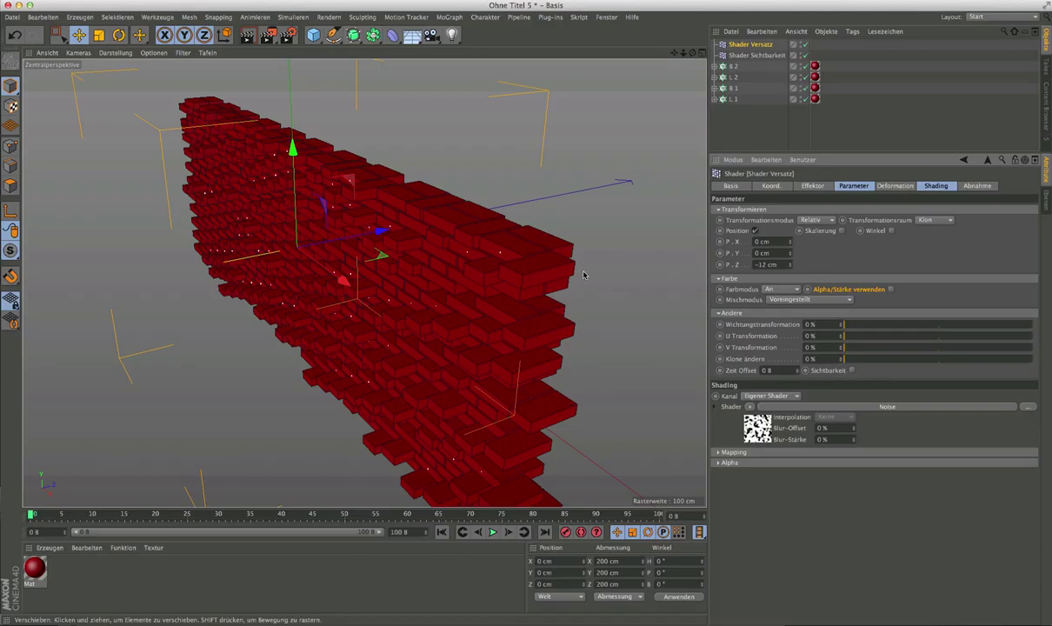
mouse_move(521, 288)
alt+mouse_down()
mouse_move(500, 276)
mouse_move(417, 278)
mouse_move(521, 274)
alt+mouse_up()
Step: Switch to four views, then maximise the Top view and zoom in on the wall
click(701, 54)
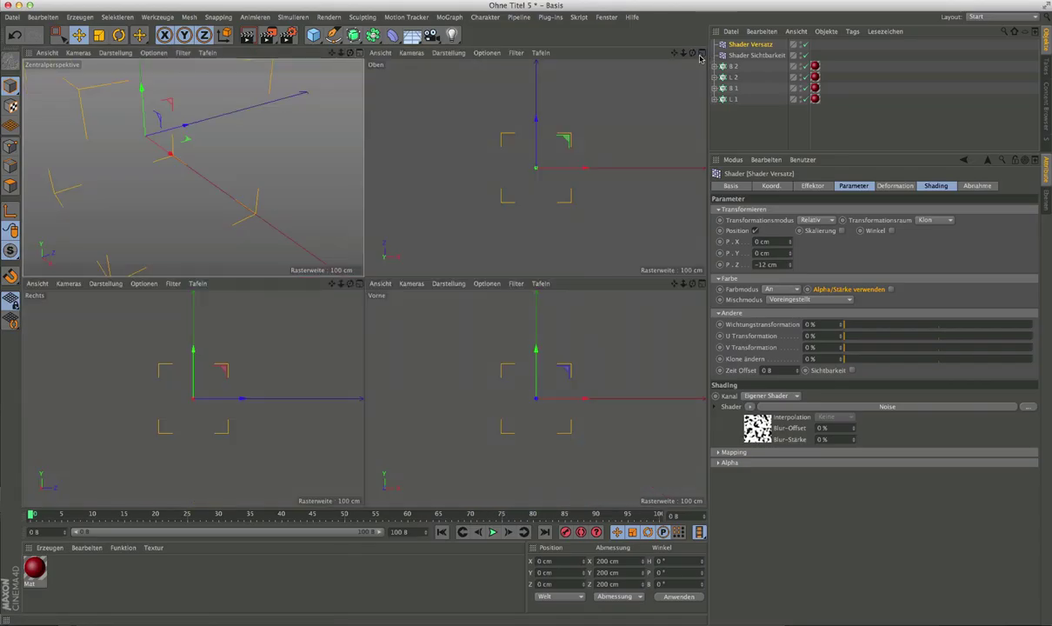
click(702, 54)
scroll(350, 303, up, 3)
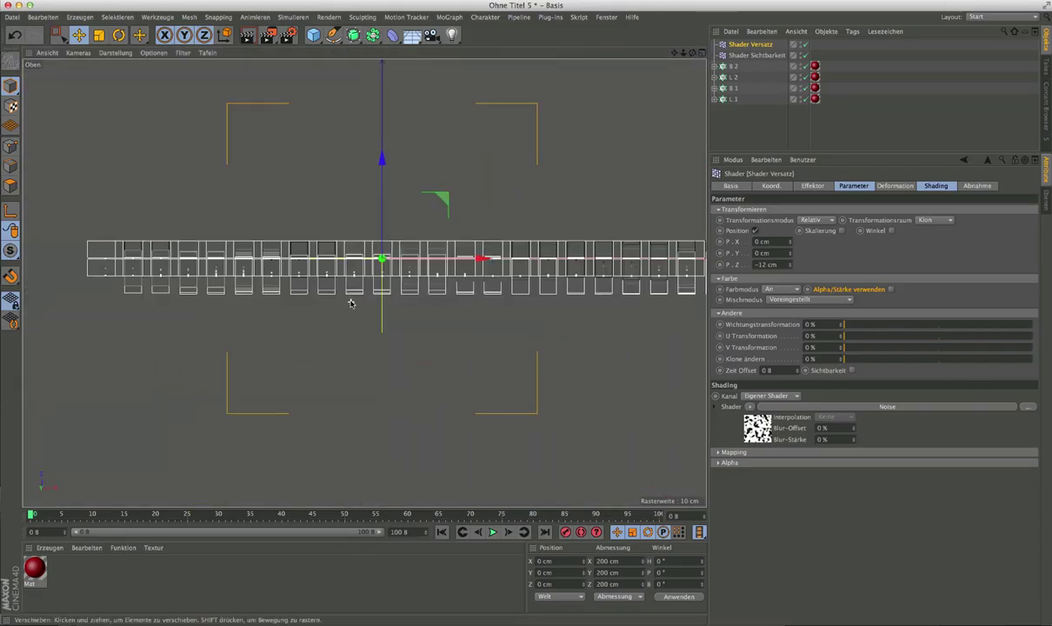
scroll(351, 303, up, 3)
scroll(348, 258, up, 2)
scroll(350, 260, up, 2)
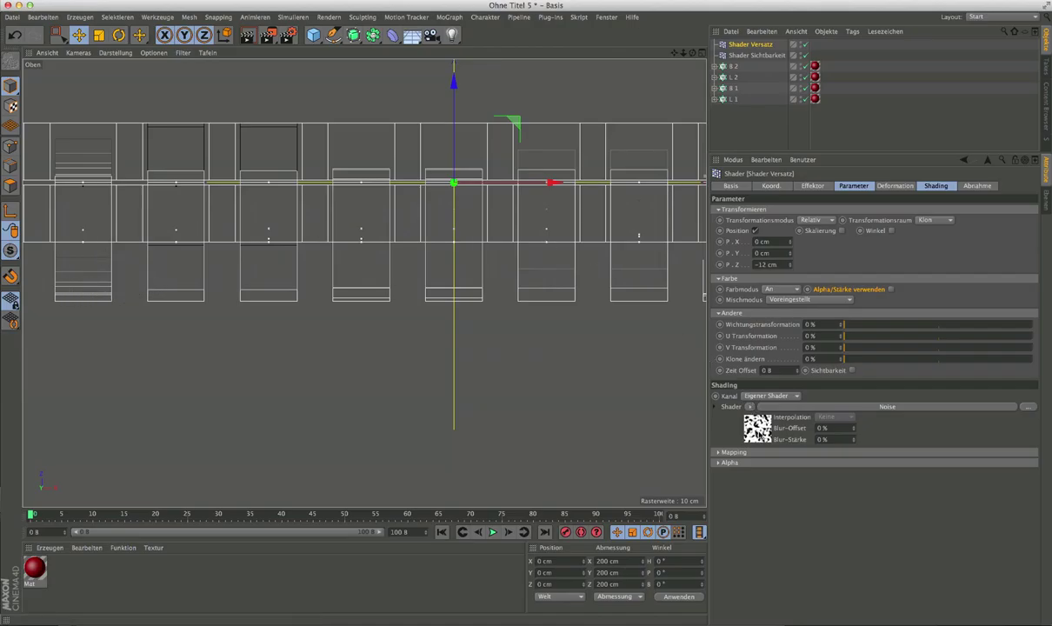
Step: Raise the Shader Versatz noise Kontrast to 100% and return to four views
click(758, 433)
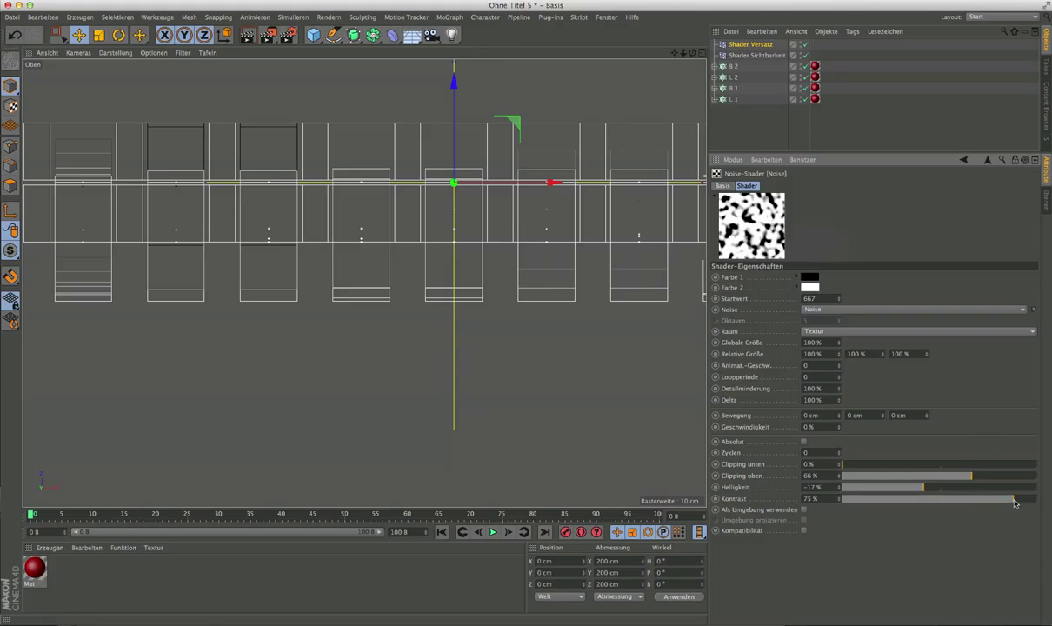
drag(1013, 502, 1043, 502)
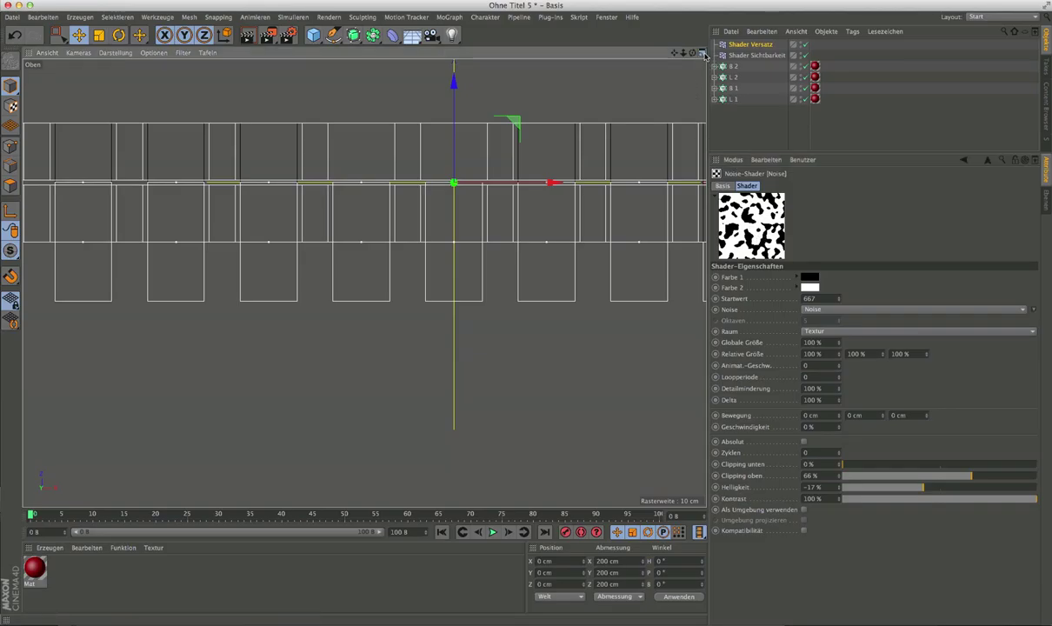
click(702, 53)
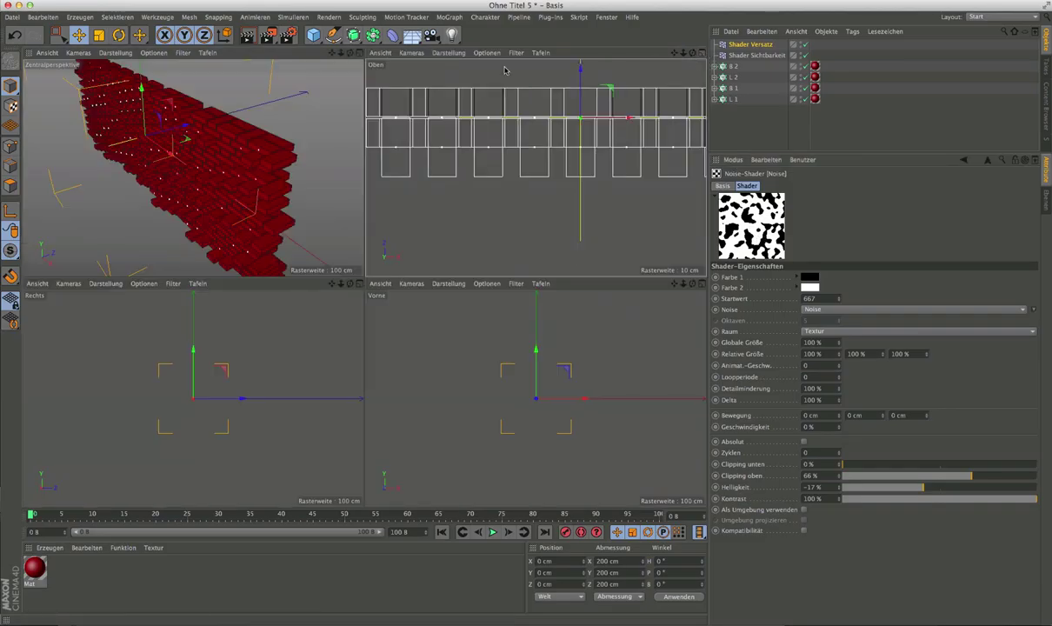
Step: Maximise the Perspective view facing the wall and show Shader Versatz's Parameter settings
click(356, 53)
mouse_move(347, 260)
alt+mouse_down()
mouse_move(390, 259)
mouse_move(373, 258)
mouse_move(493, 286)
mouse_move(477, 296)
mouse_move(456, 284)
alt+mouse_up()
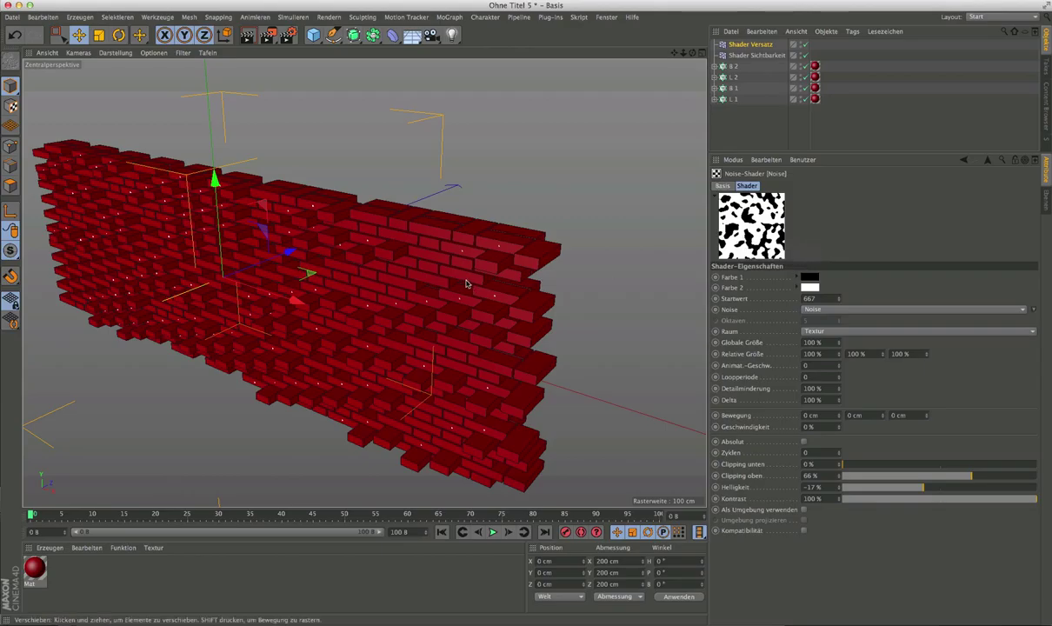
click(986, 160)
click(854, 186)
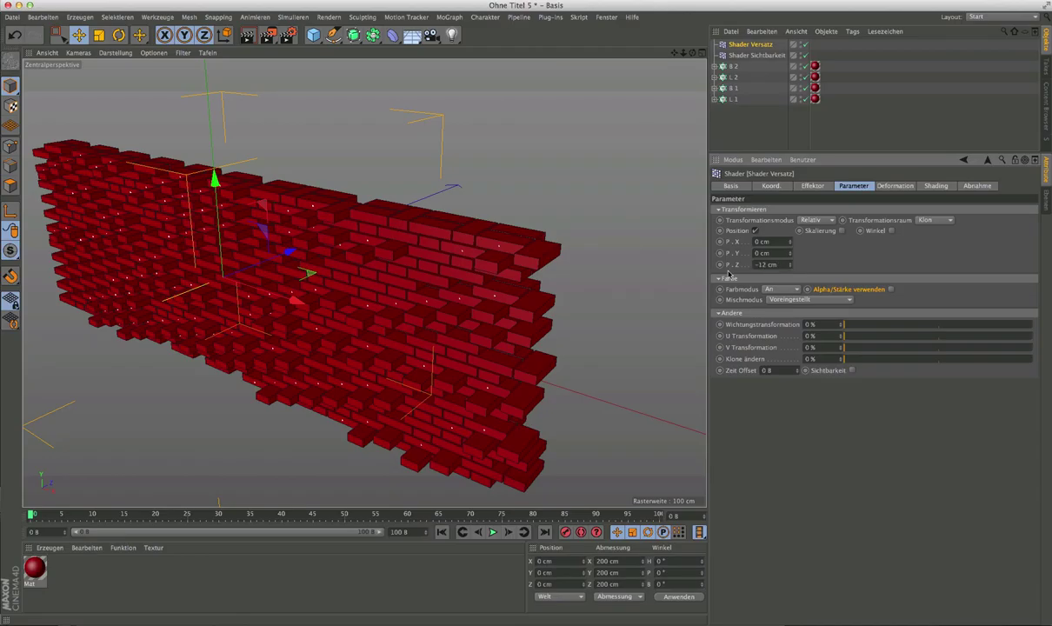
mouse_move(487, 296)
alt+mouse_down()
mouse_move(365, 297)
mouse_move(540, 301)
mouse_move(532, 280)
alt+mouse_up()
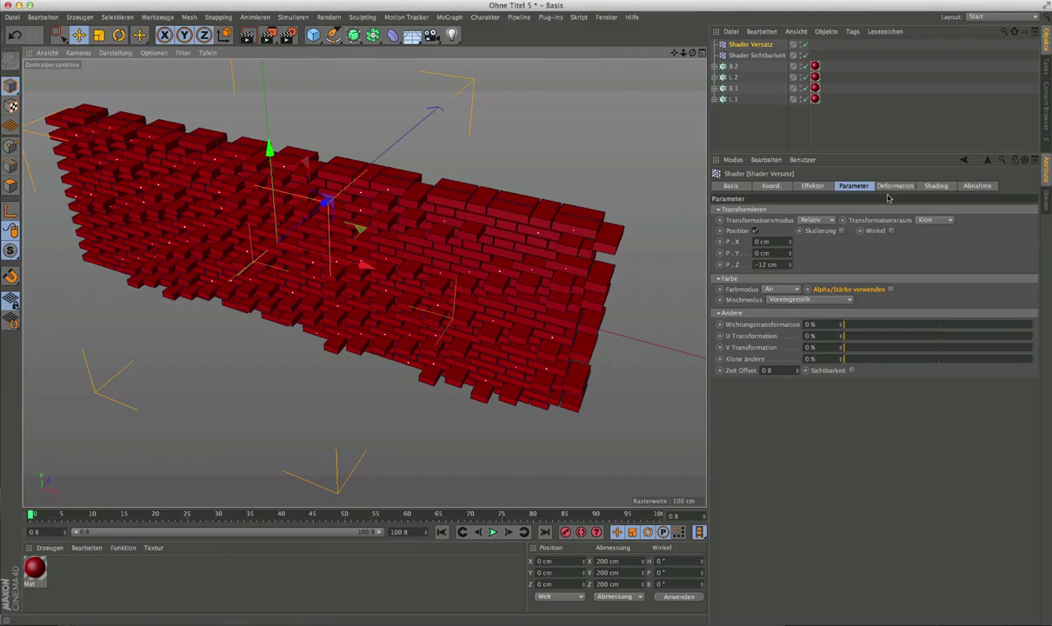
Step: In the Shader Versatz noise, set Clipping oben to 77% and Helligkeit to -21%, then review the protruding bricks
alt+drag(522, 244, 485, 215)
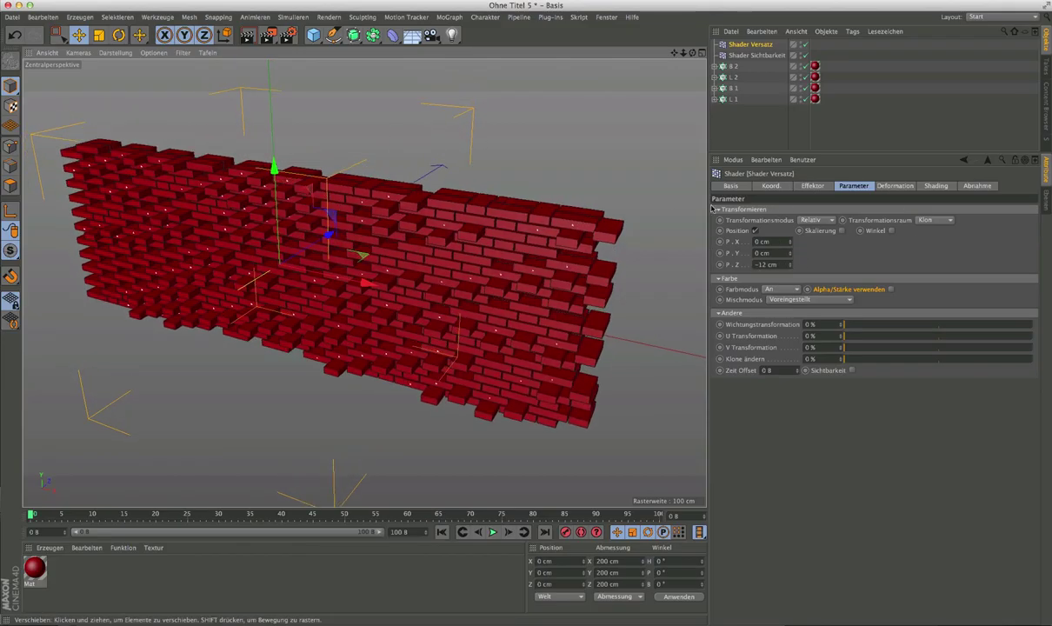
click(936, 186)
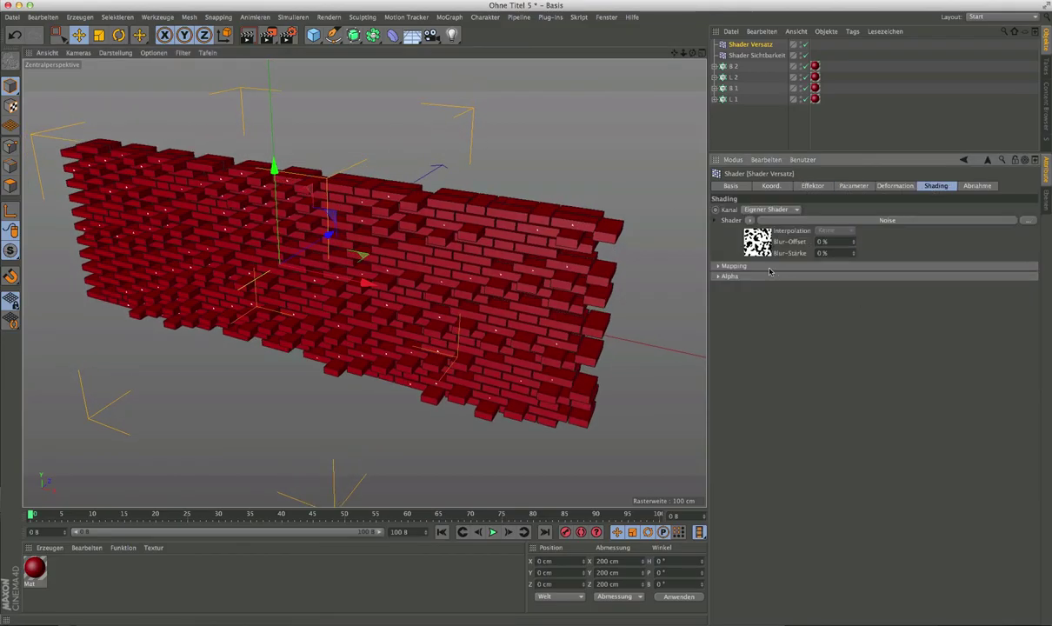
click(874, 219)
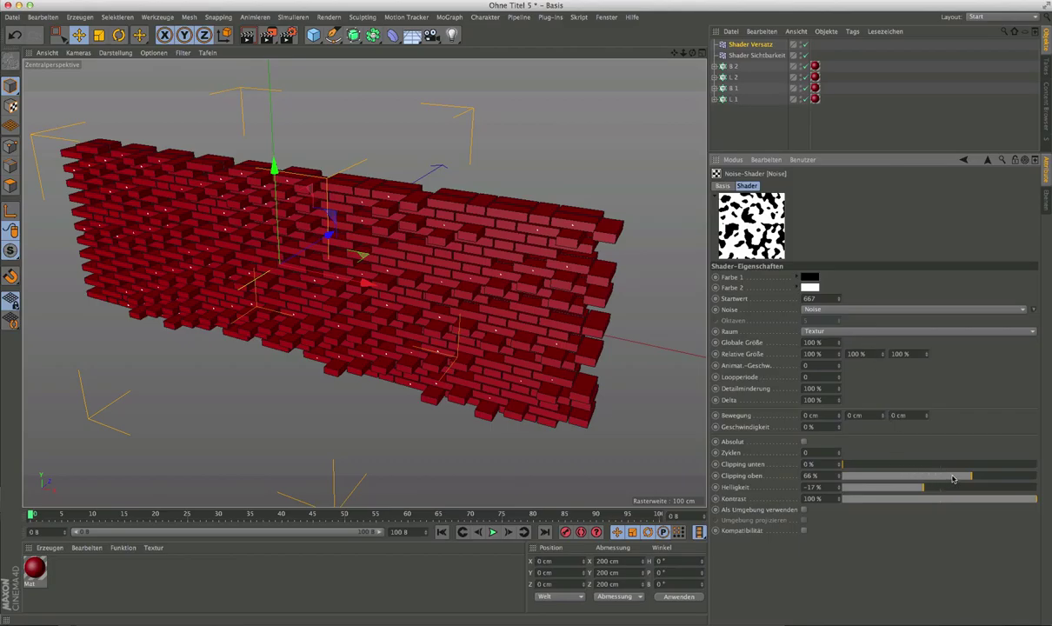
drag(952, 478, 993, 478)
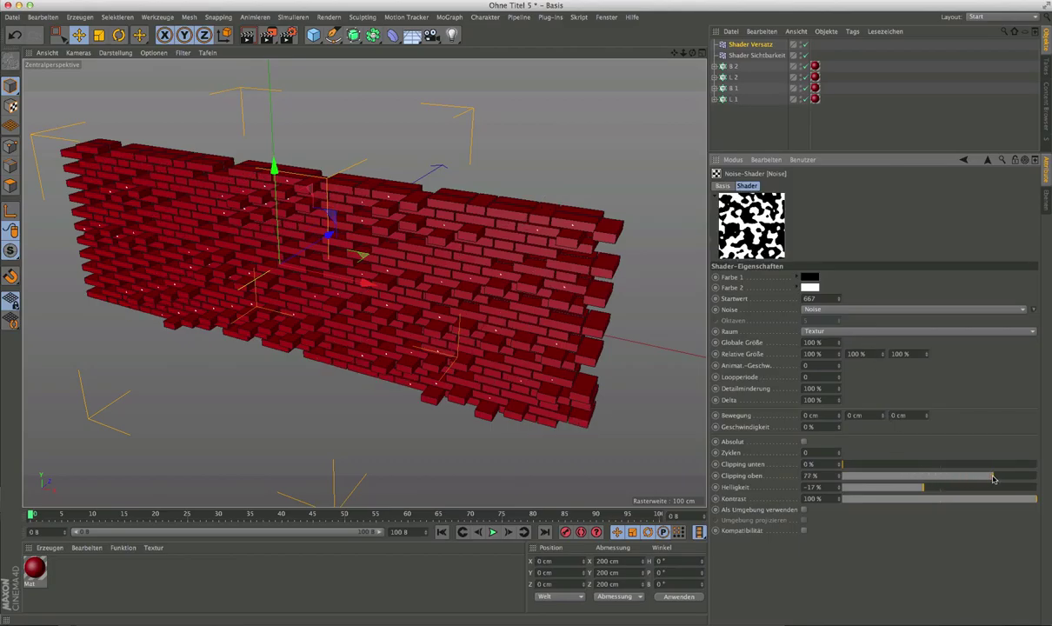
mouse_move(923, 488)
mouse_down()
mouse_move(936, 488)
mouse_move(914, 488)
mouse_up()
mouse_move(487, 270)
alt+mouse_down()
mouse_move(400, 275)
mouse_move(522, 287)
alt+mouse_up()
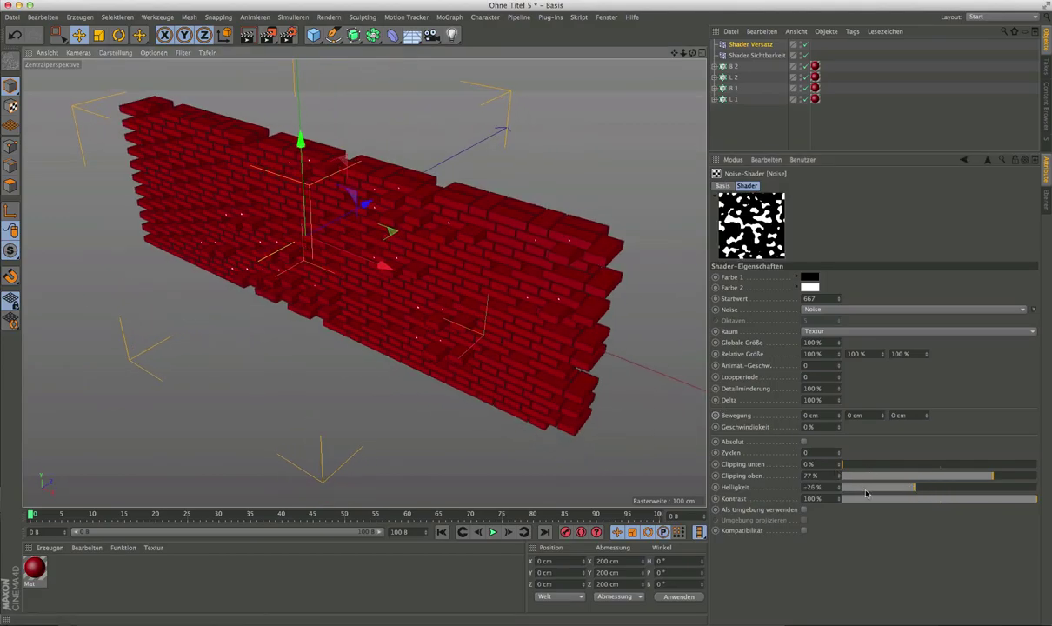
drag(935, 491, 930, 488)
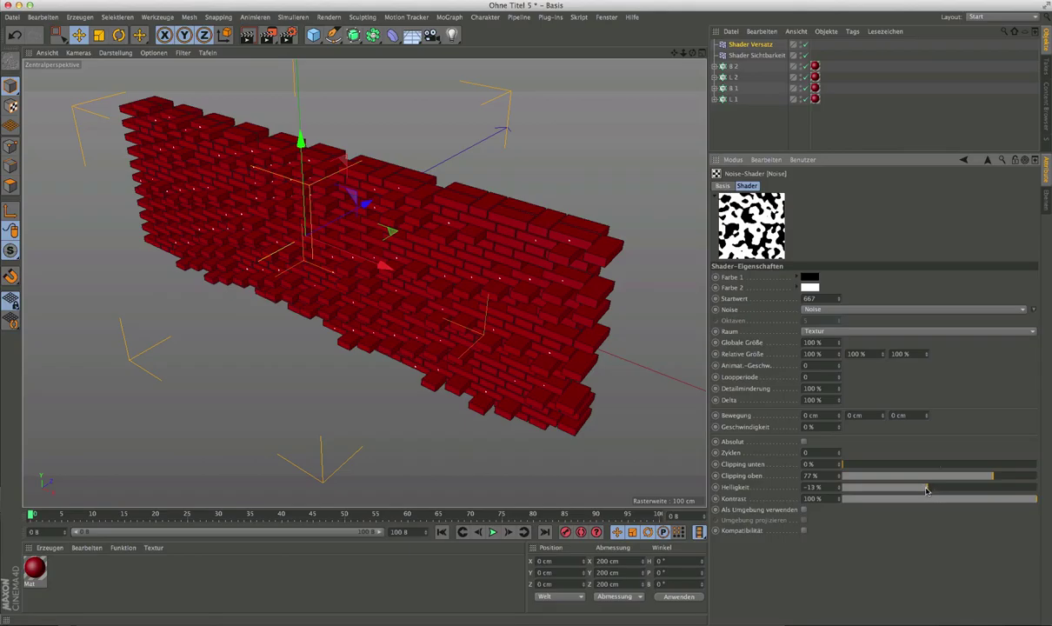
mouse_move(417, 287)
alt+mouse_down()
mouse_move(536, 294)
mouse_move(469, 278)
alt+mouse_up()
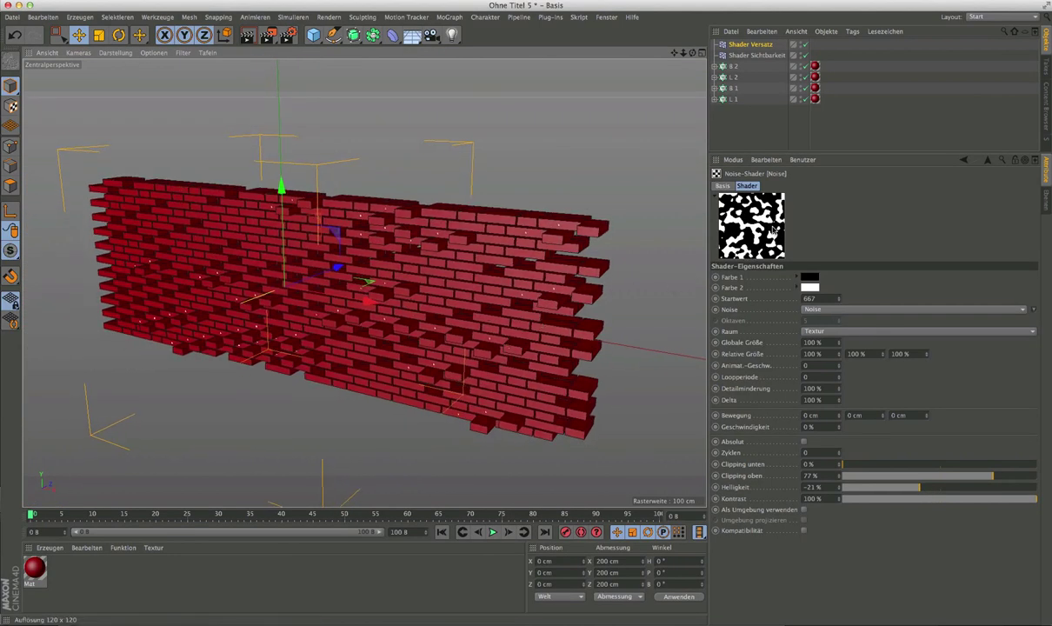
click(963, 160)
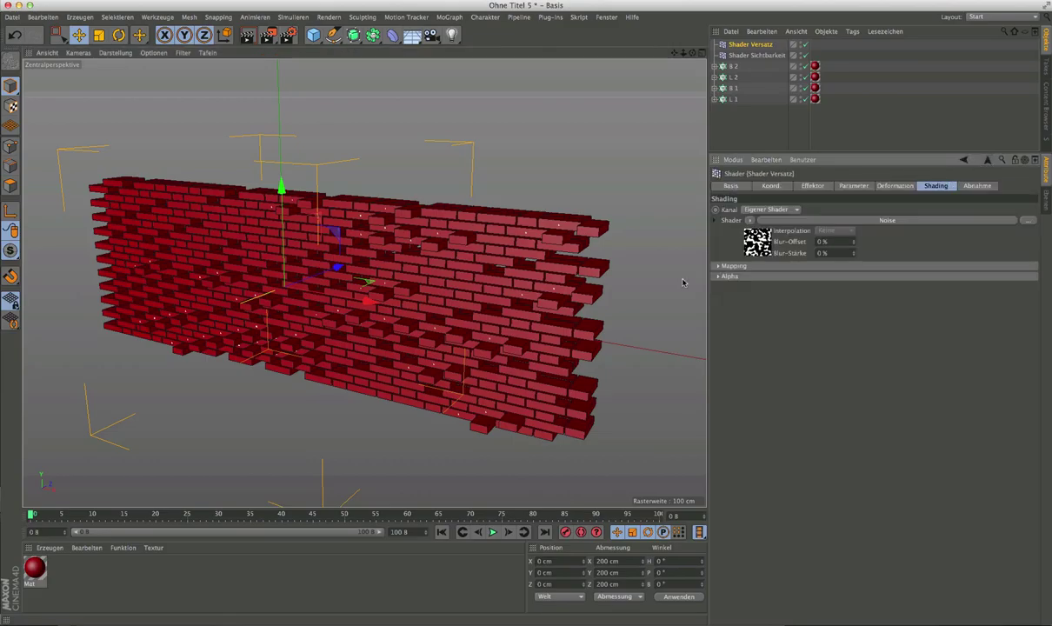
mouse_move(478, 301)
alt+mouse_down()
mouse_move(466, 336)
mouse_move(476, 333)
alt+mouse_up()
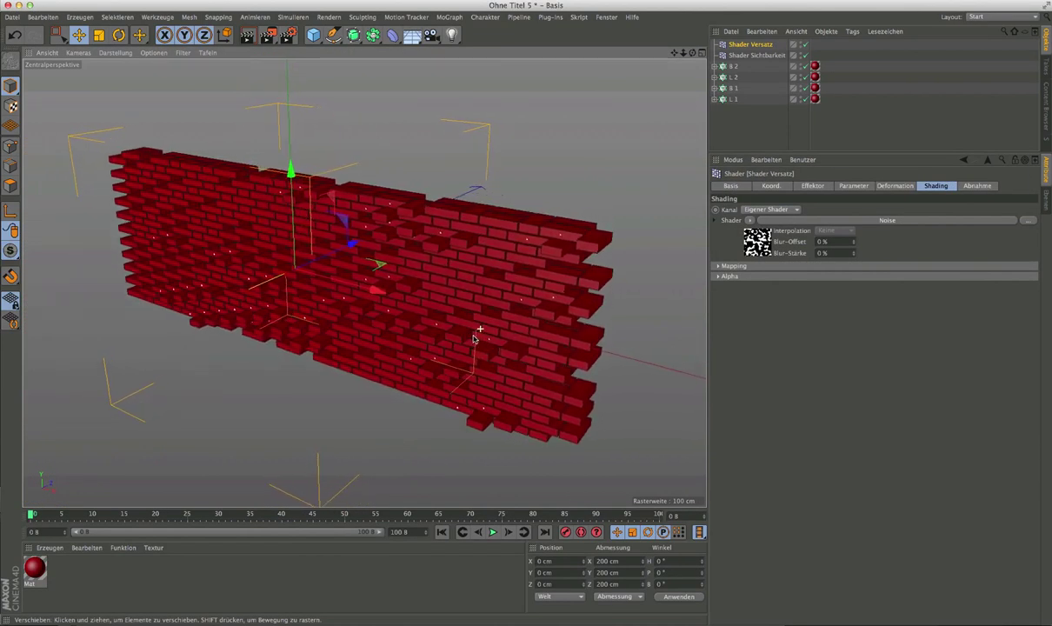